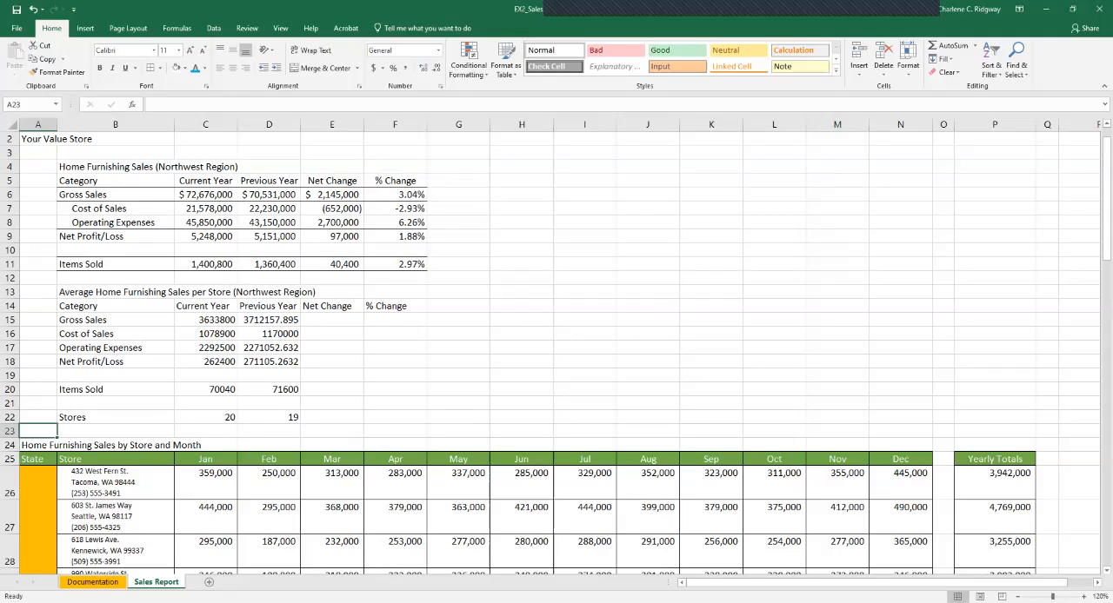
Add the heading "Store Average" in cell R25, beside the Yearly Totals column of the monthly store sales table.
left_click_drag(1105, 211, 1106, 298)
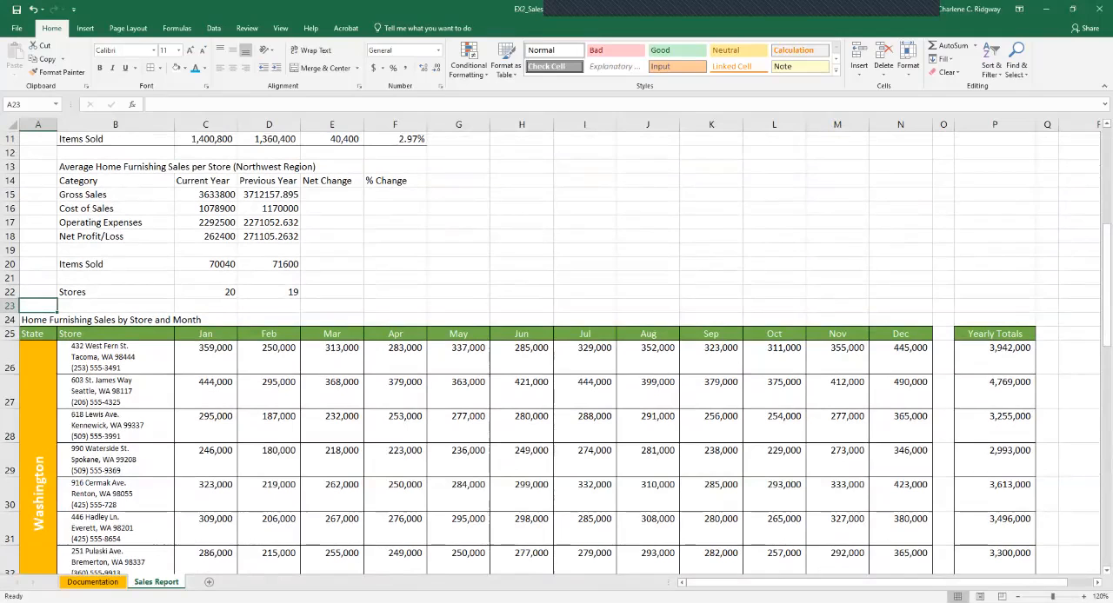
left_click(1097, 583)
left_click(1097, 582)
left_click(1097, 583)
left_click(1098, 582)
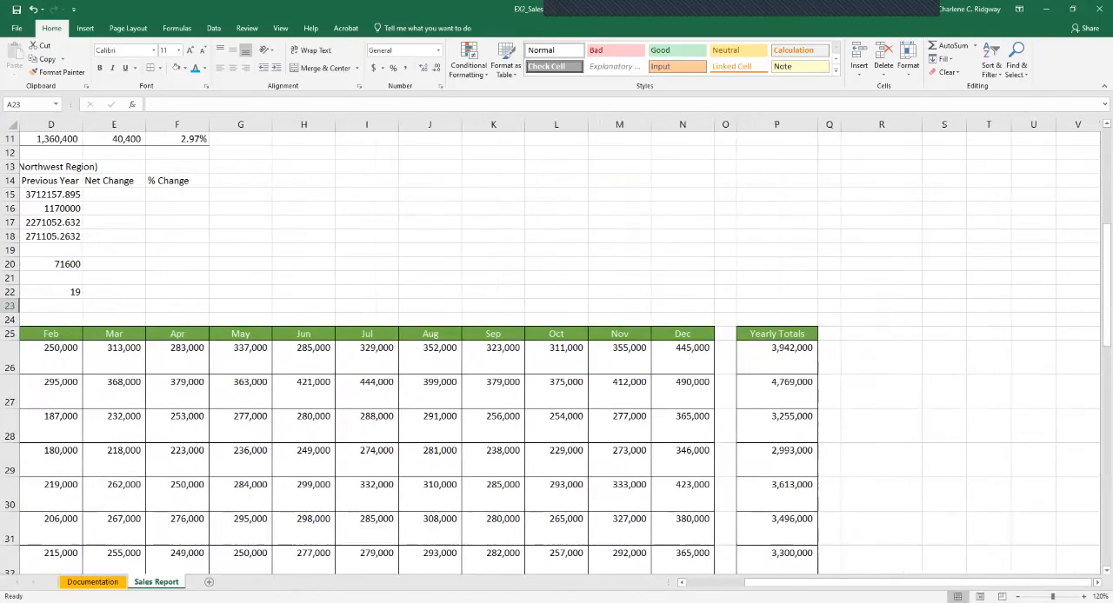
left_click(880, 334)
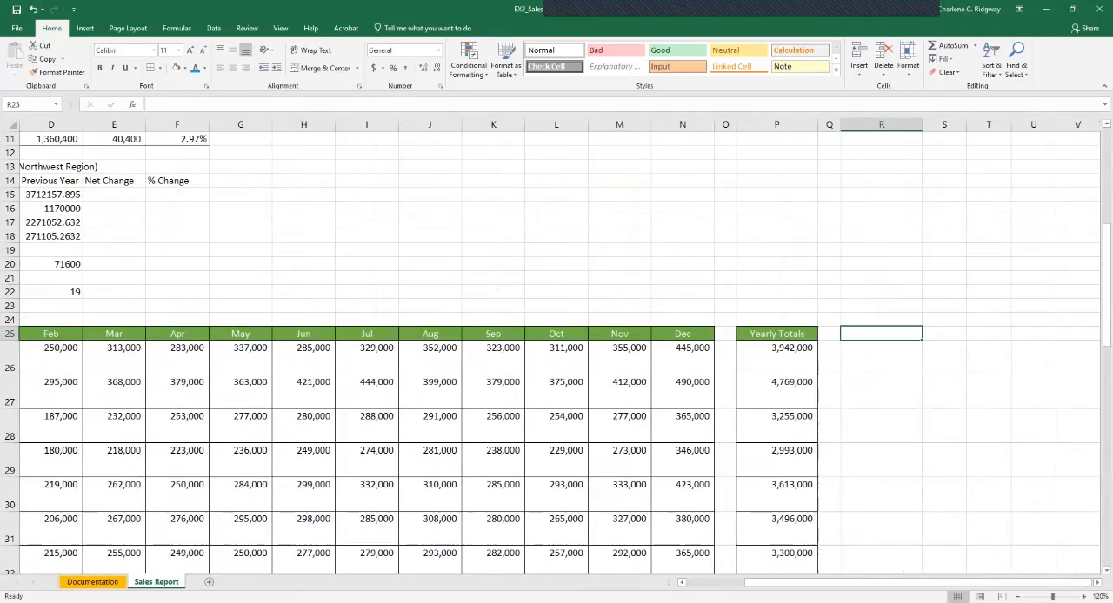
type("Sto")
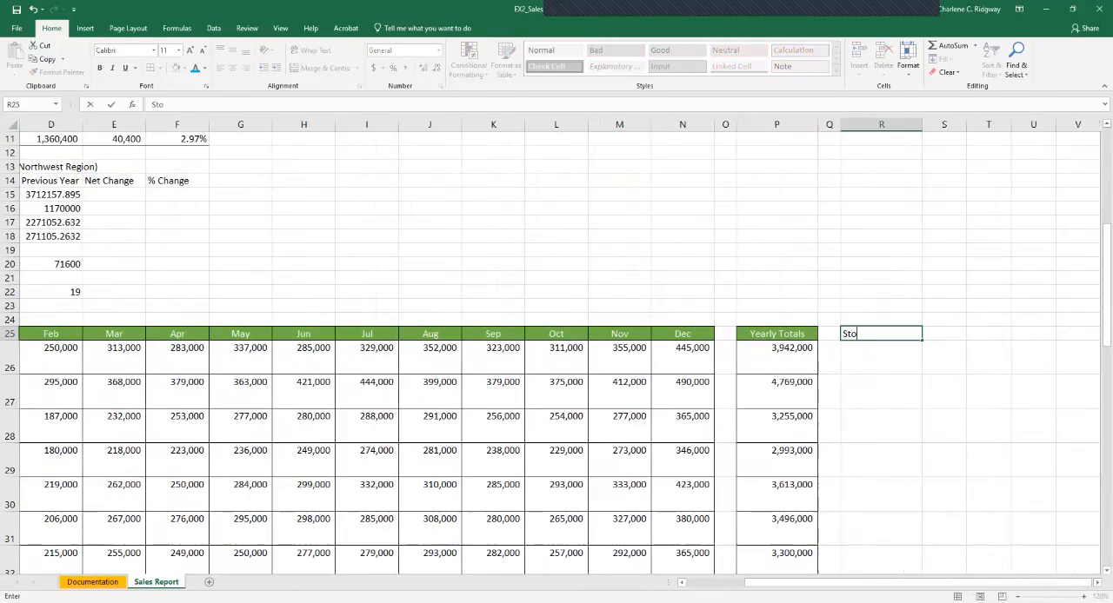
type("re Average")
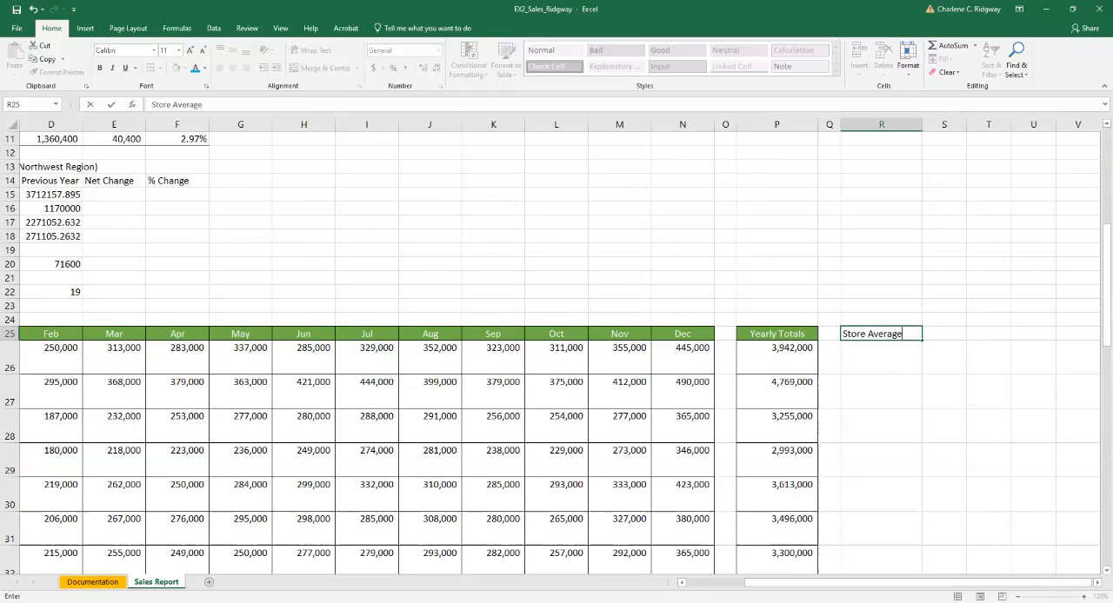
key("Return")
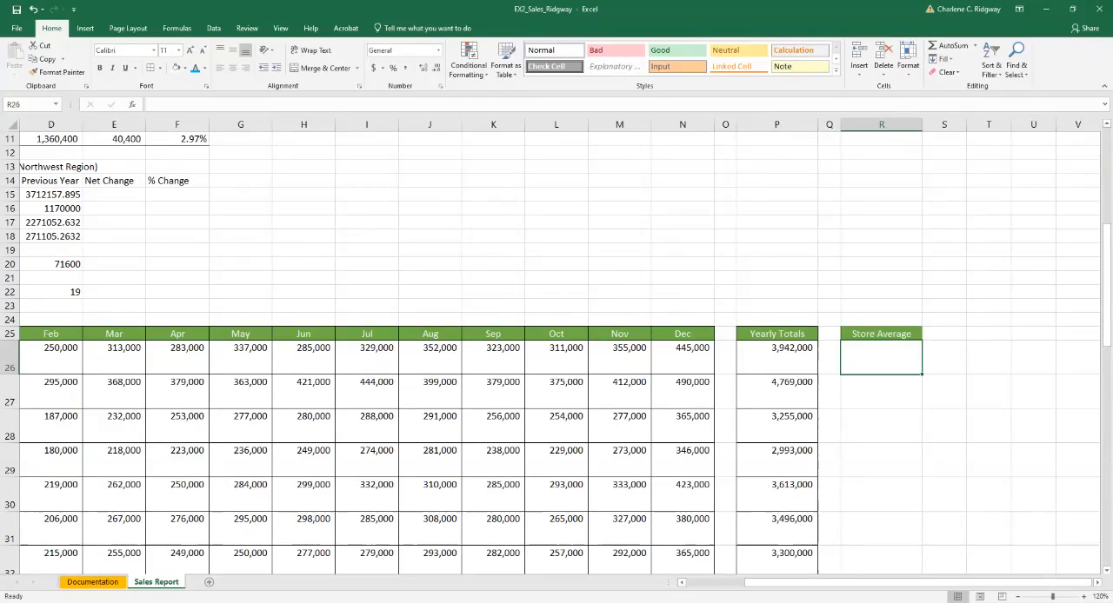
In R26, average the first store's monthly sales with =AVERAGE(C26:N26) and fill the formula down through R46.
type("=")
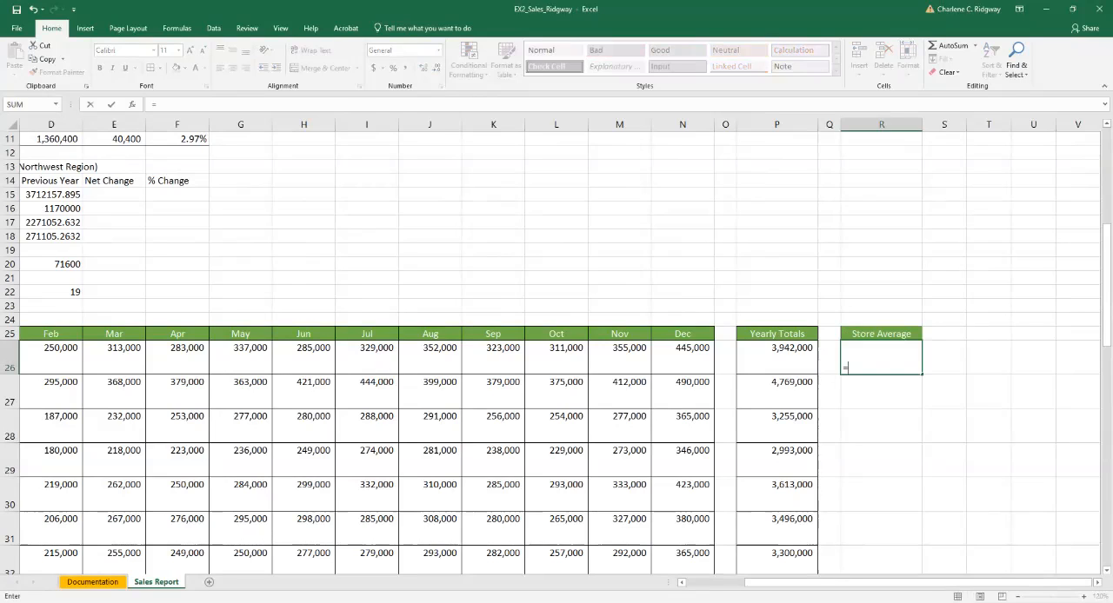
type("average")
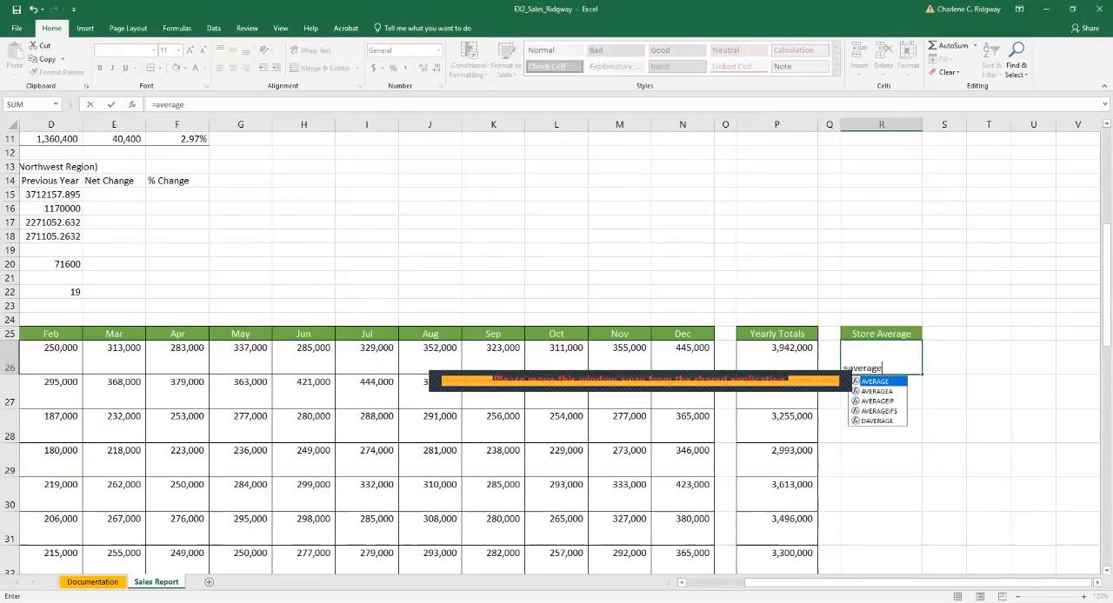
key("Tab")
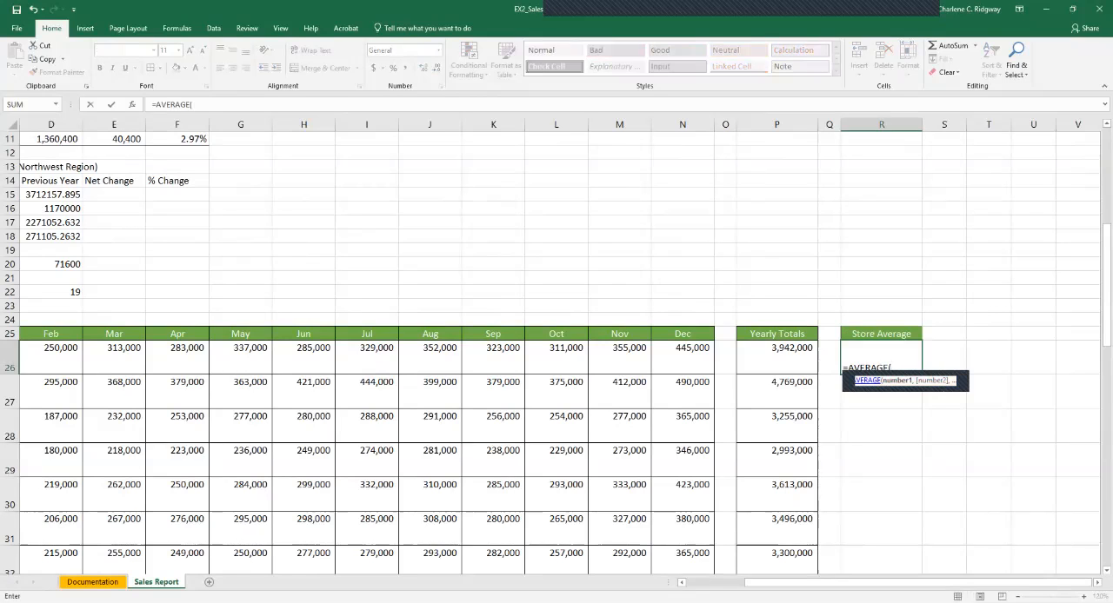
left_click(682, 582)
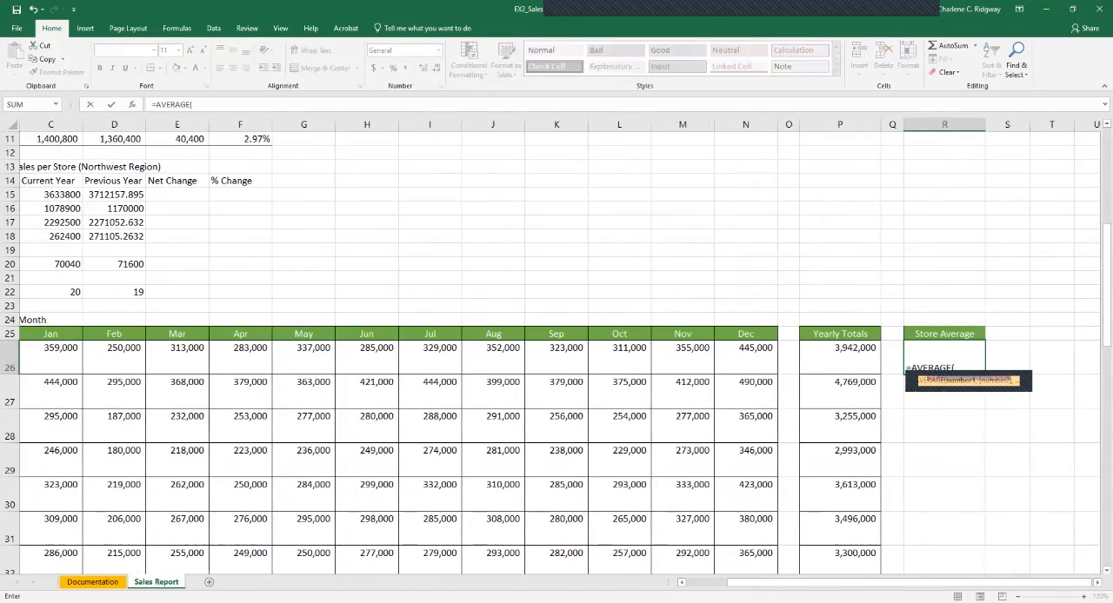
left_click(51, 356)
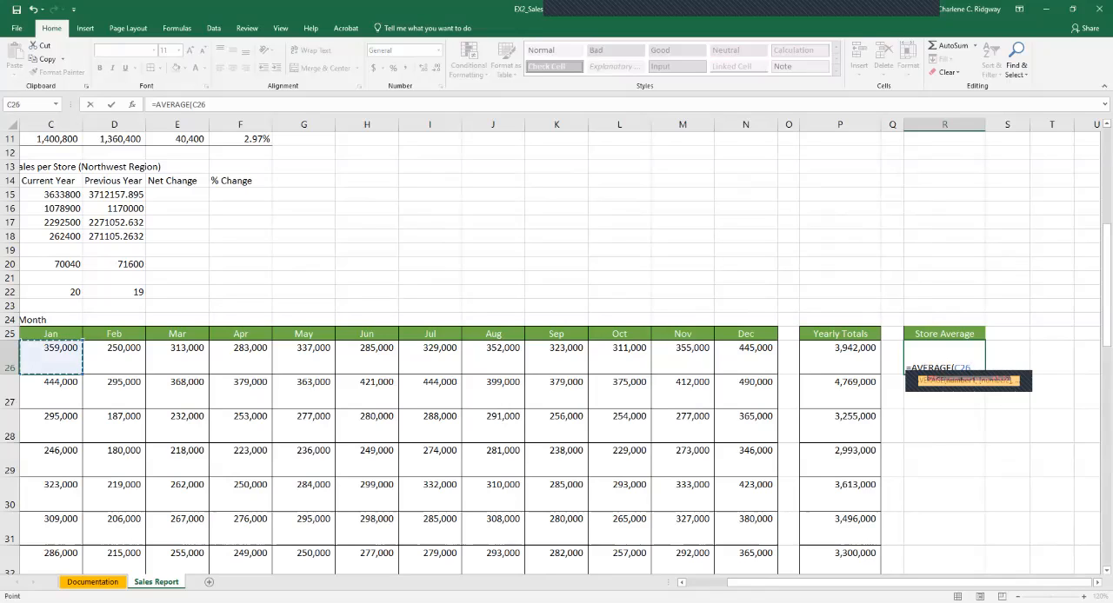
left_click_drag(51, 356, 777, 574)
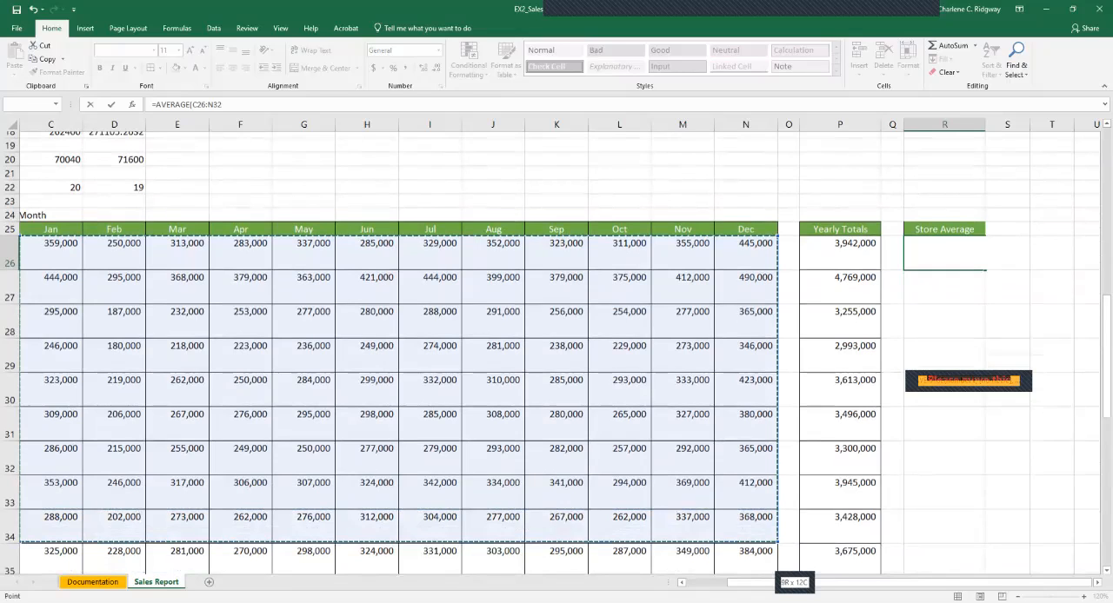
left_click_drag(777, 573, 777, 207)
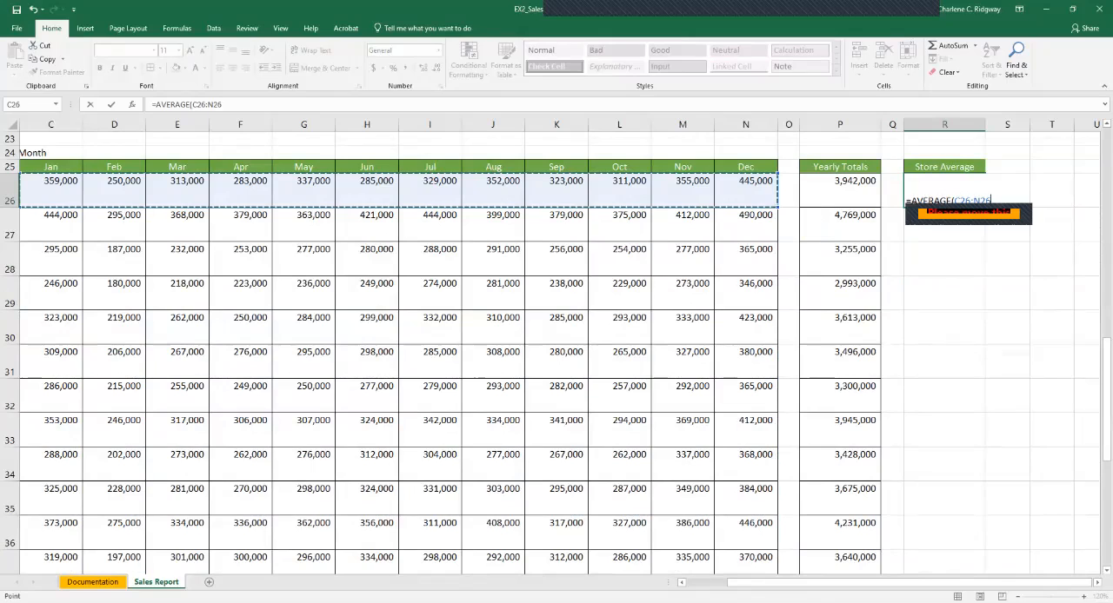
key("Return")
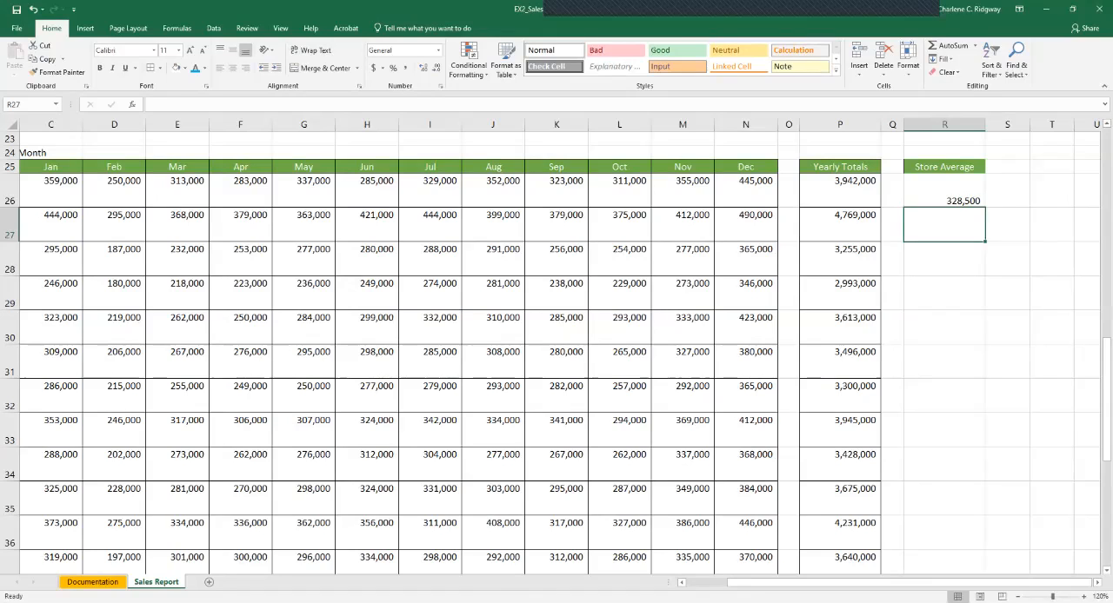
left_click(944, 190)
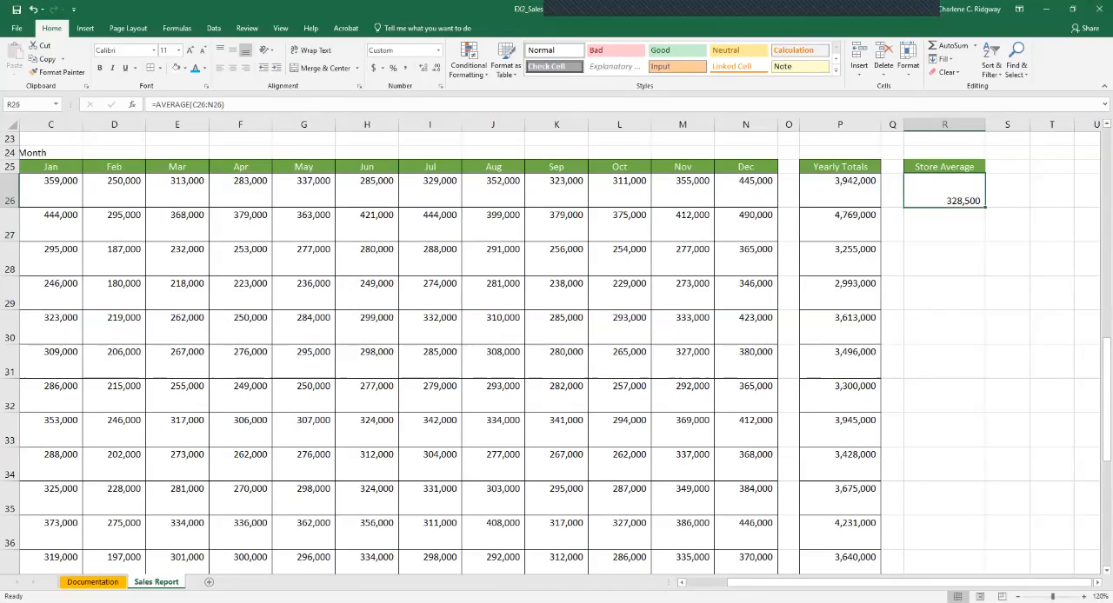
left_click_drag(985, 207, 957, 555)
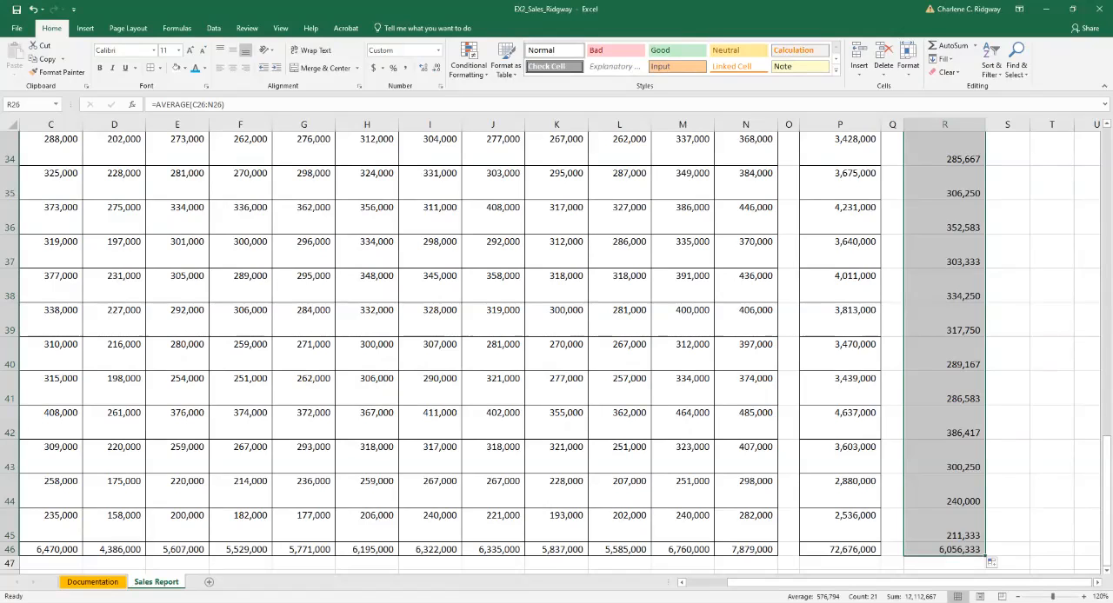
Top-align the Store Average values in R26:R46 and apply All Borders to them.
left_click(220, 50)
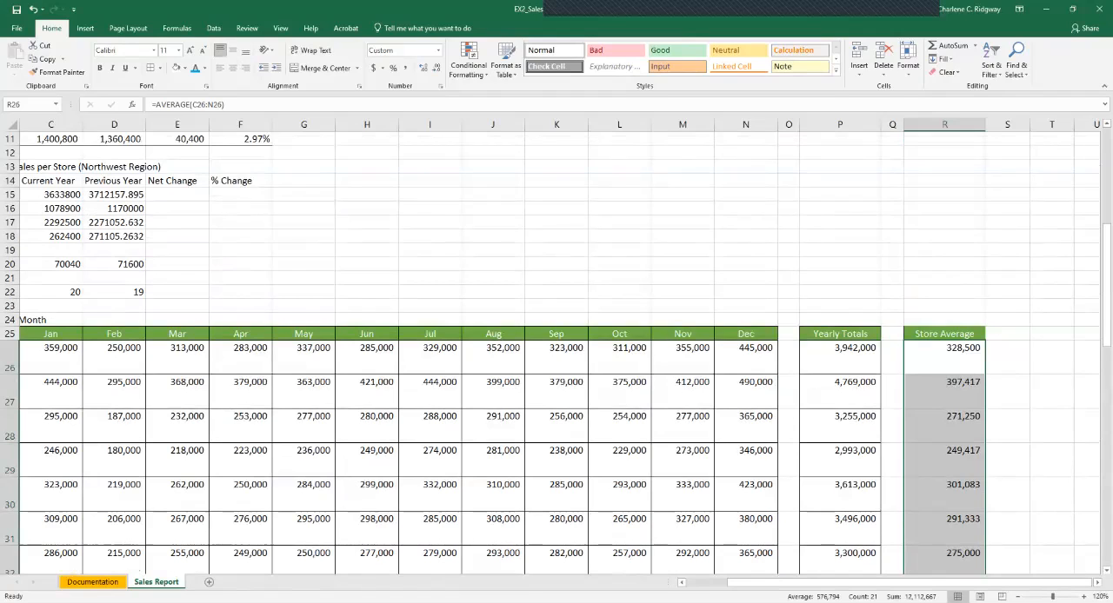
left_click(160, 68)
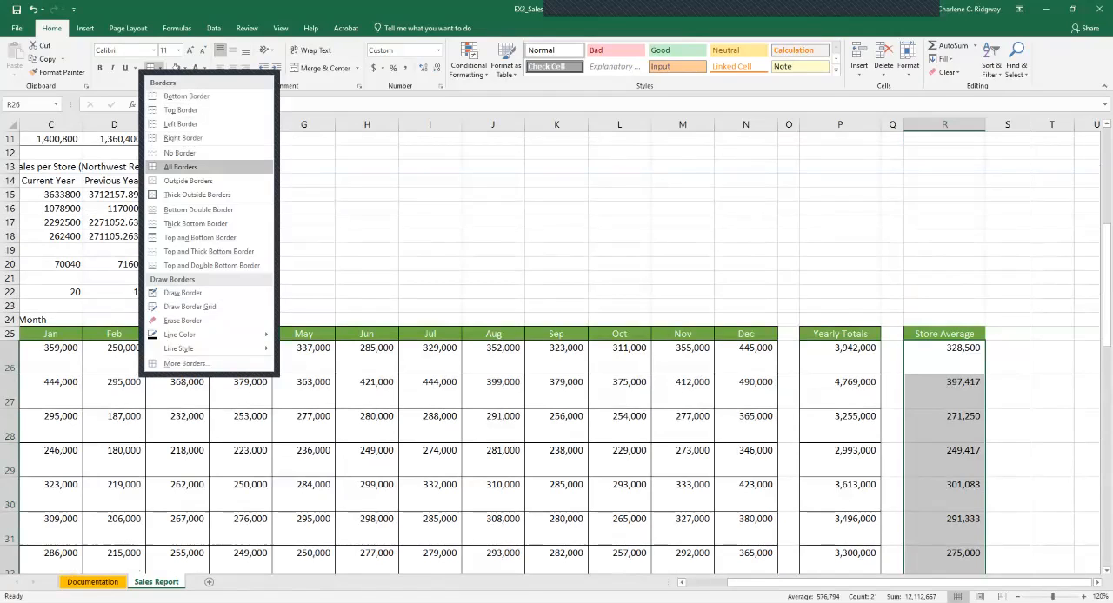
left_click(181, 167)
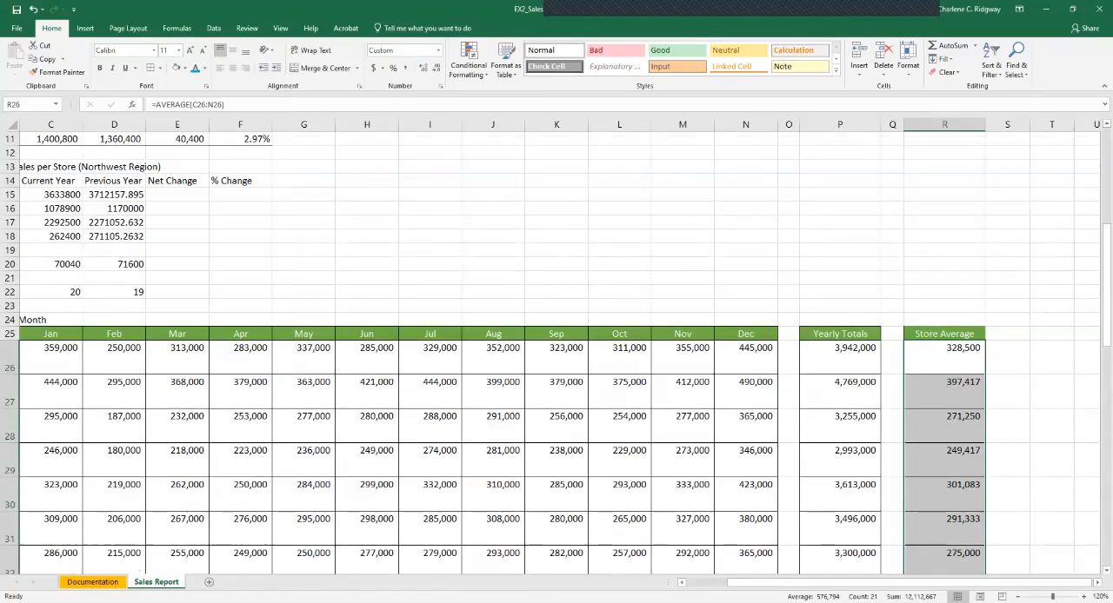
left_click(944, 357)
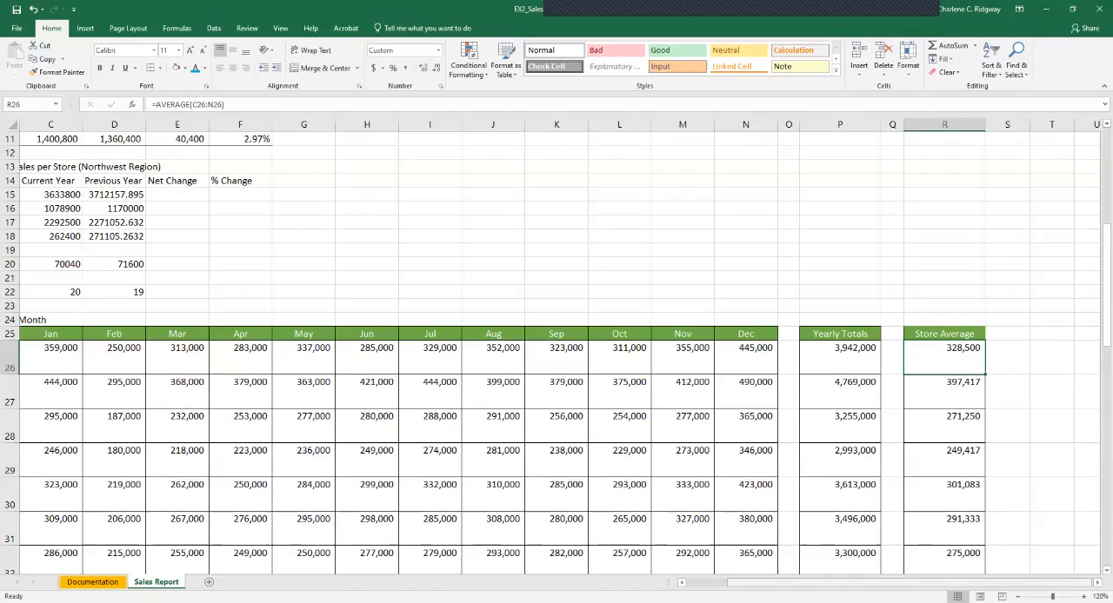
Put a double-line outline border around the Washington block, A26:N34.
left_click_drag(935, 582, 895, 582)
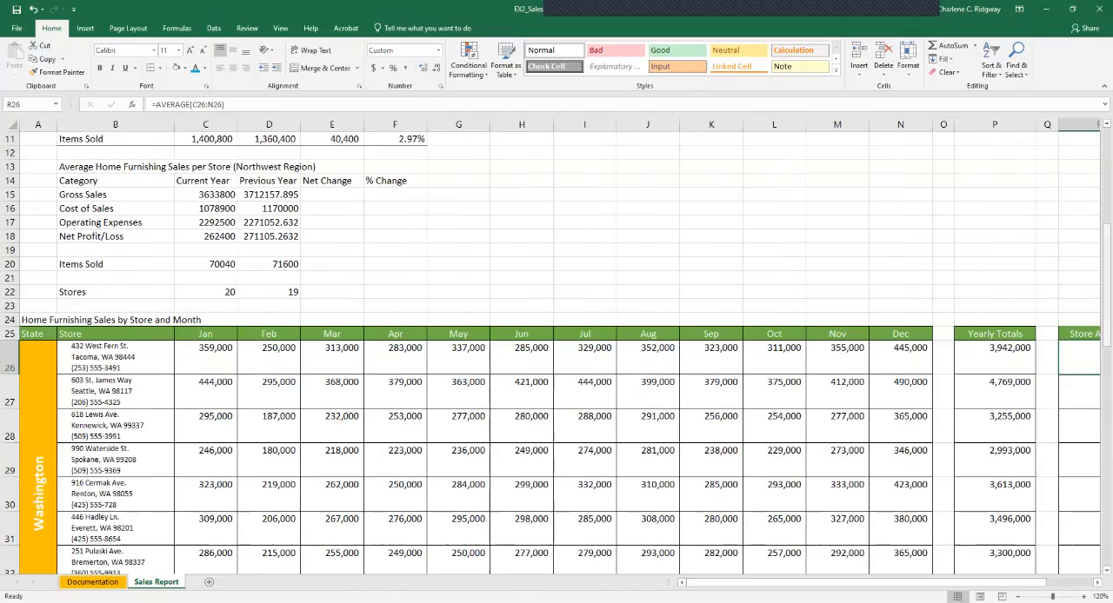
left_click_drag(1106, 254, 1106, 377)
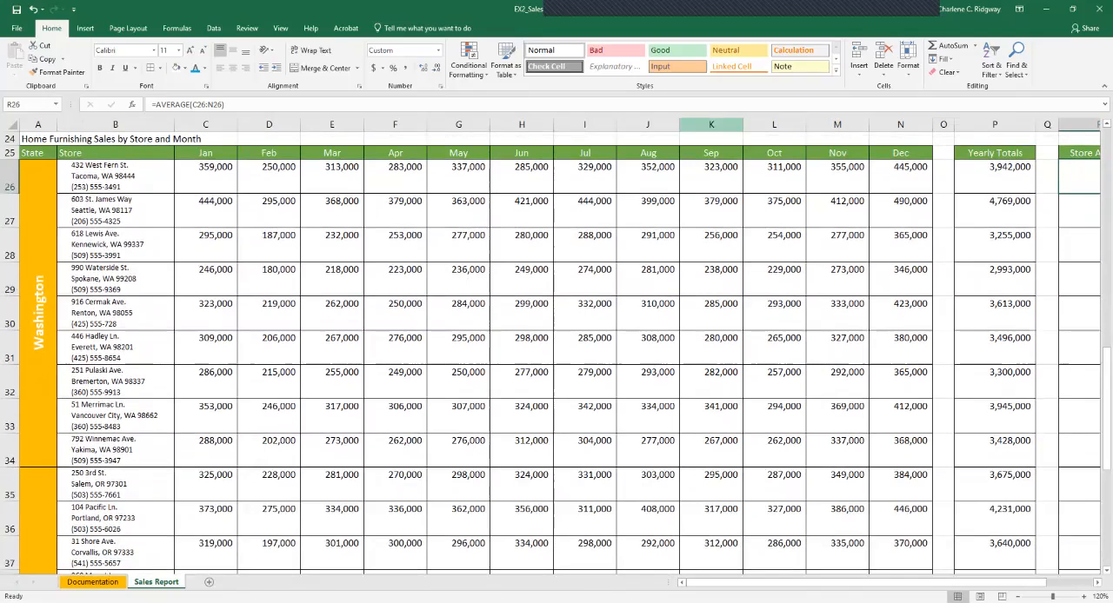
left_click(39, 313)
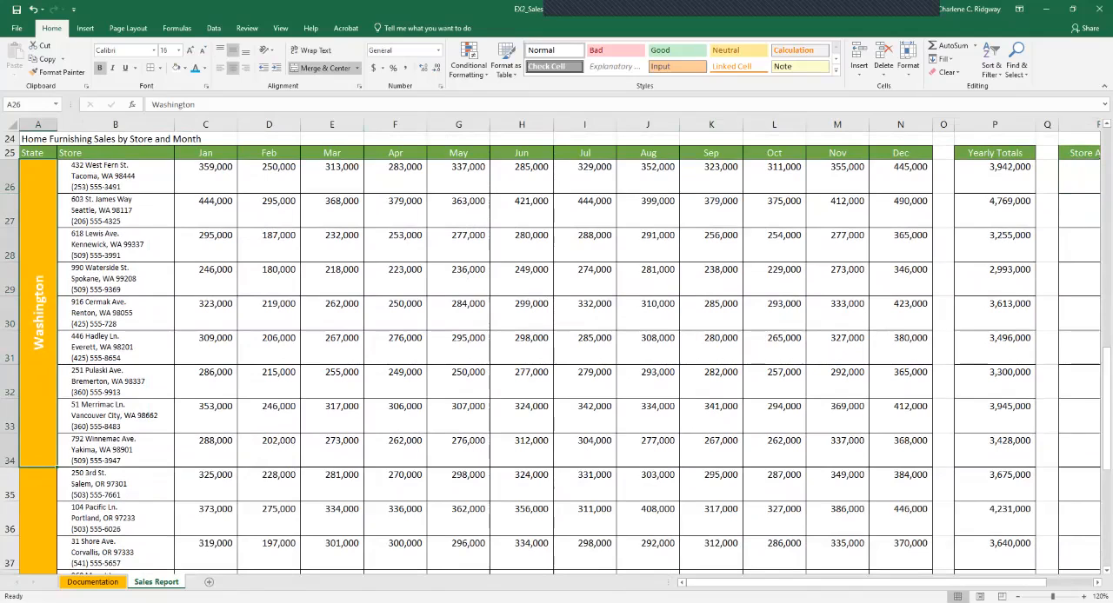
left_click_drag(38, 313, 38, 417)
left_click_drag(39, 417, 932, 467)
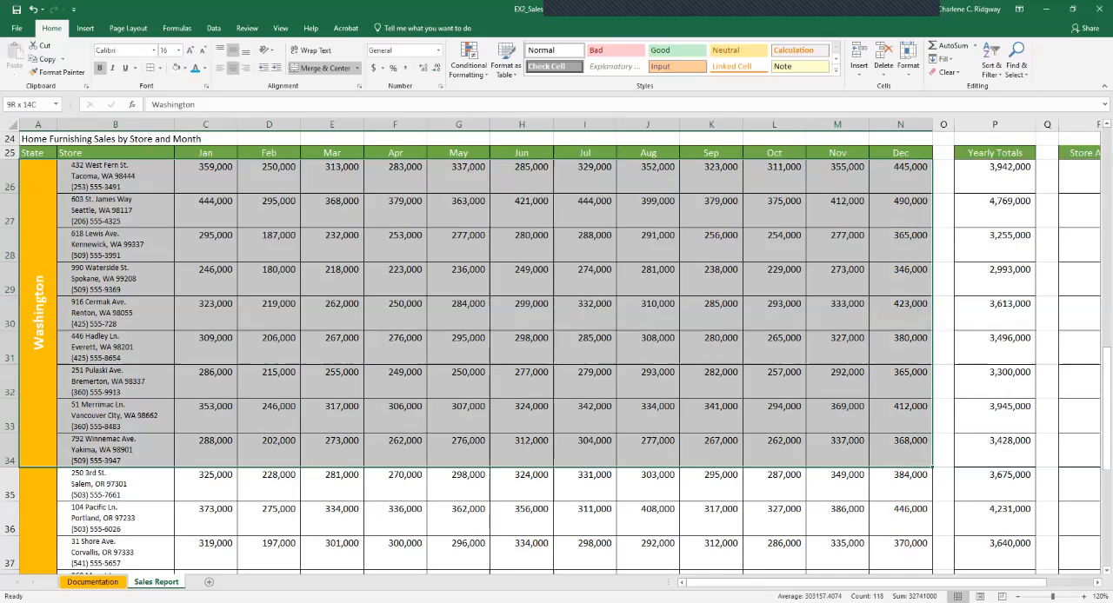
left_click_drag(932, 468, 932, 467)
right_click(823, 270)
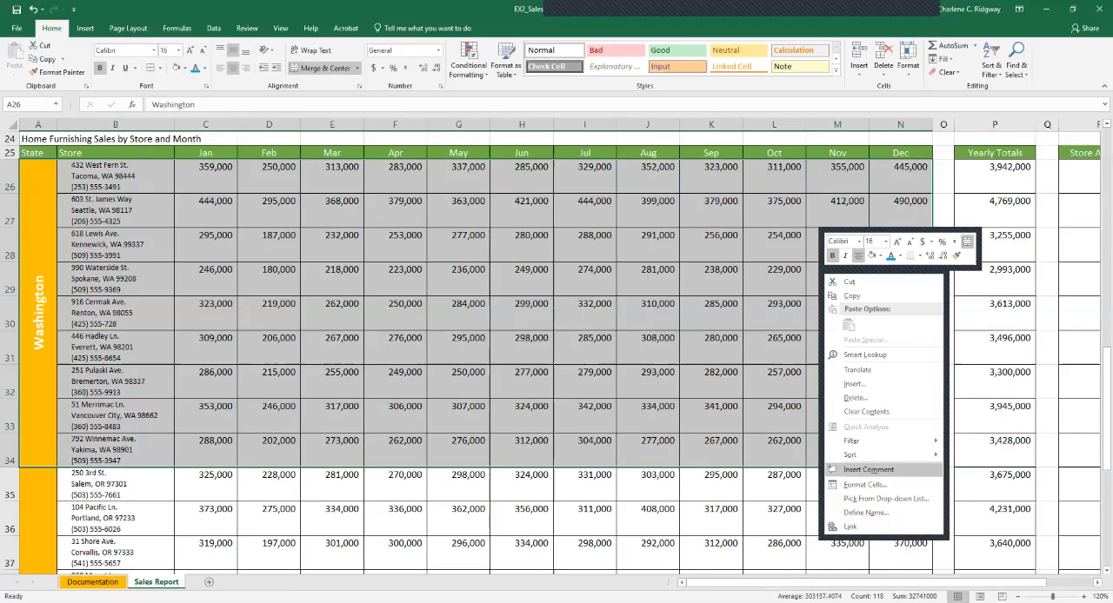
left_click(865, 484)
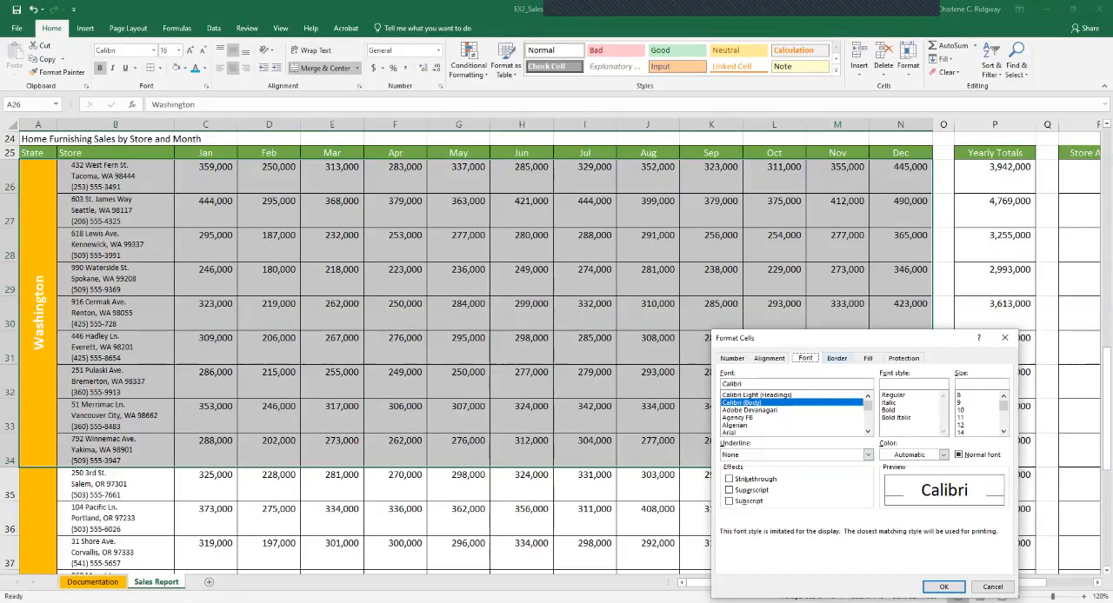
left_click(836, 358)
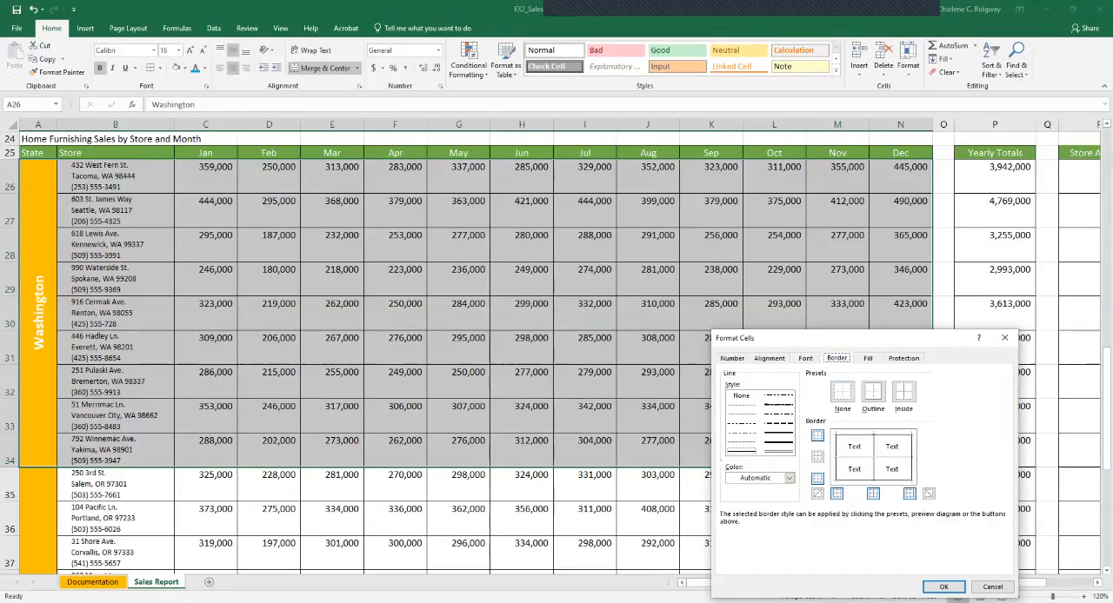
left_click(778, 451)
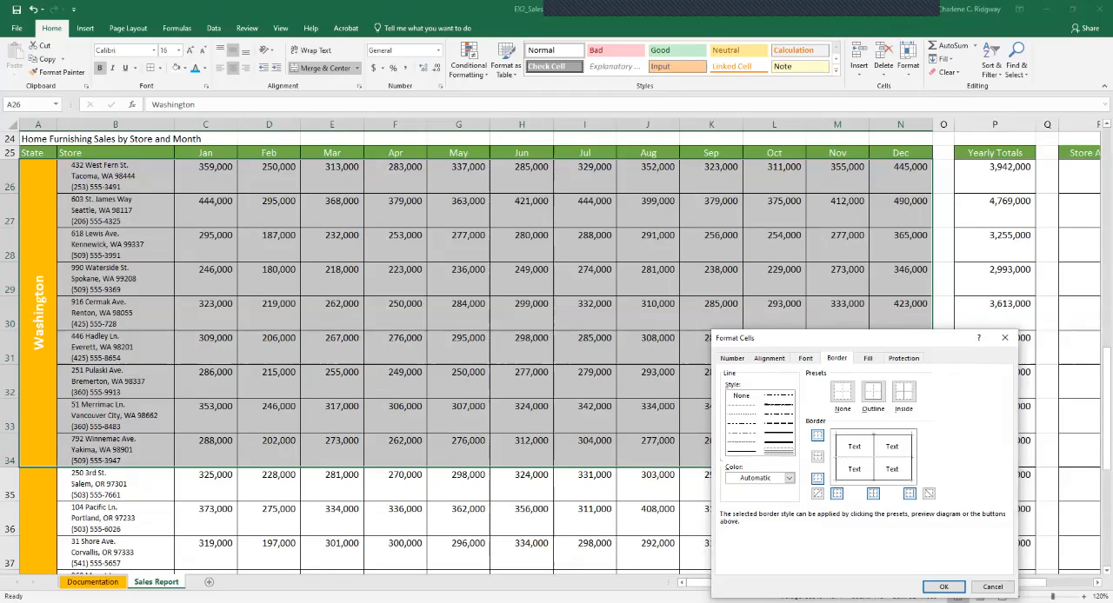
left_click(873, 393)
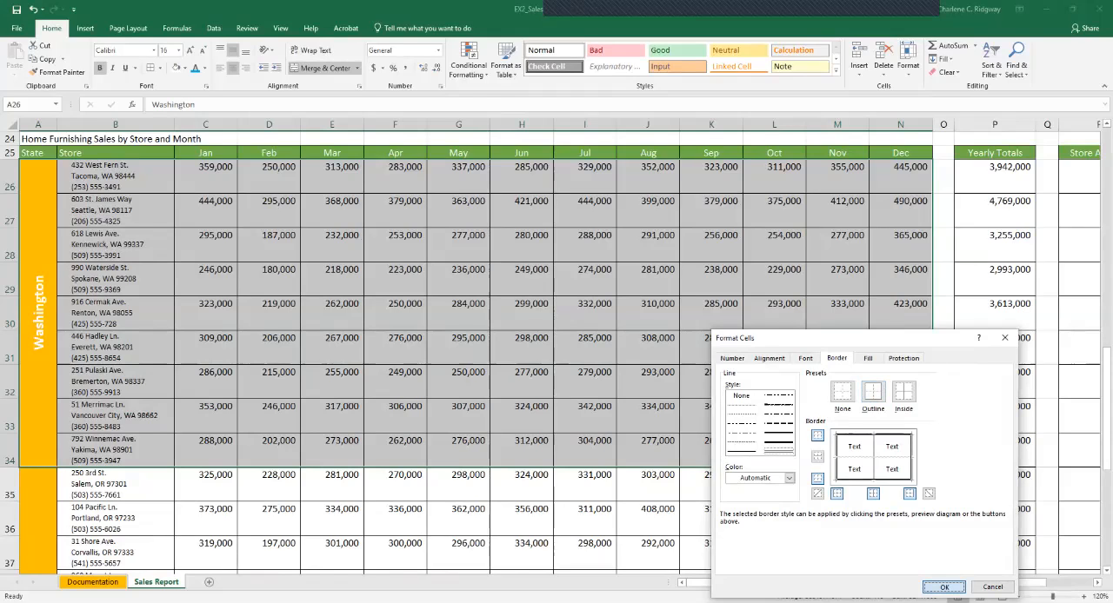
left_click(943, 587)
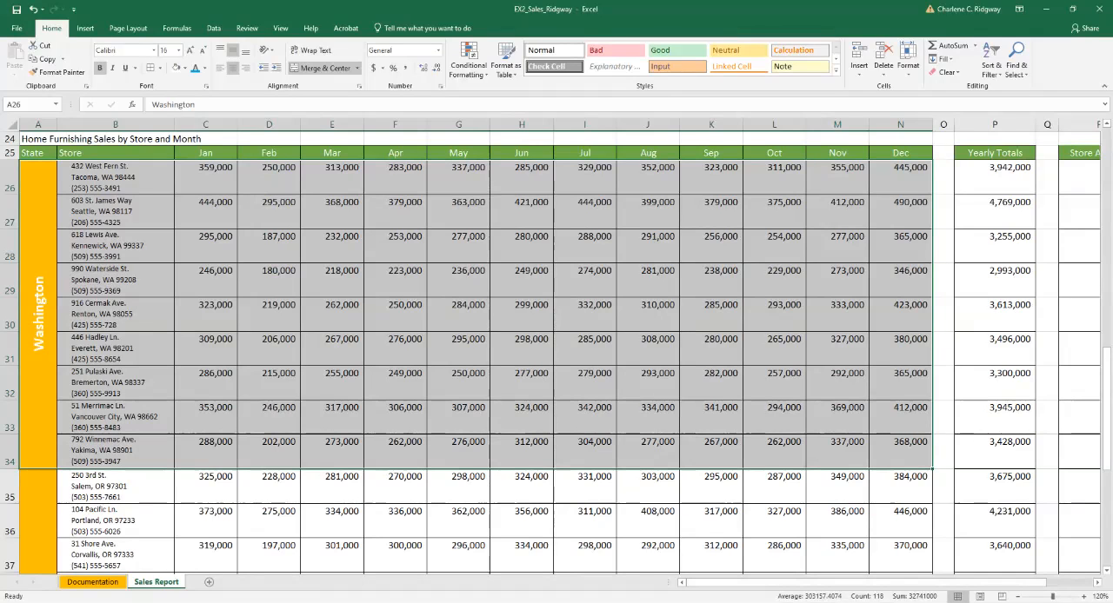
left_click(648, 521)
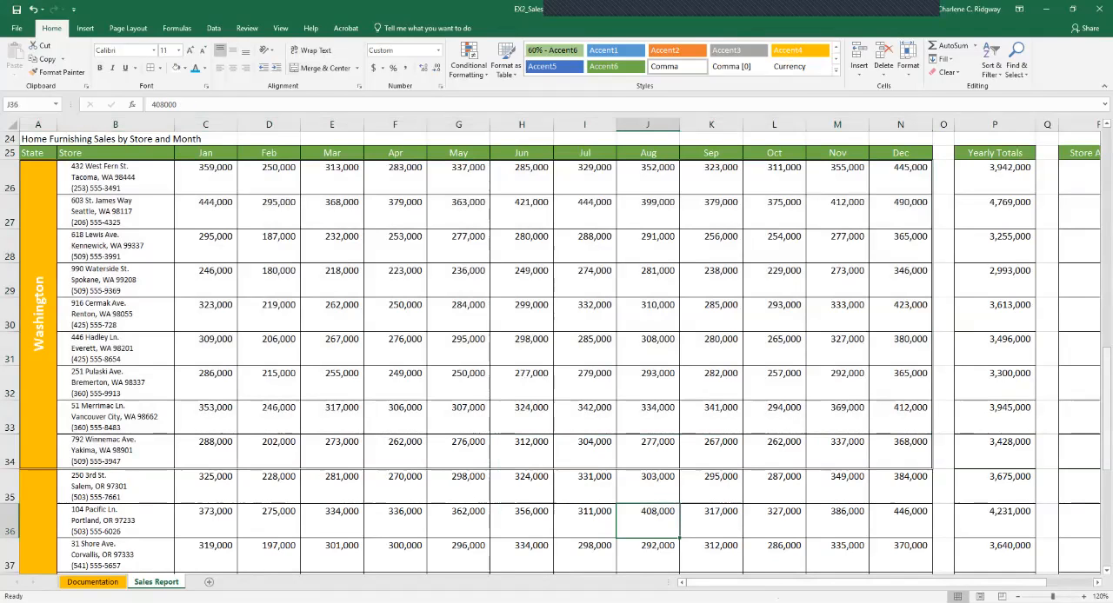
Put a double-line outline border around the Oregon block, A35:N42.
left_click_drag(1106, 352, 1106, 387)
left_click_drag(38, 313, 900, 313)
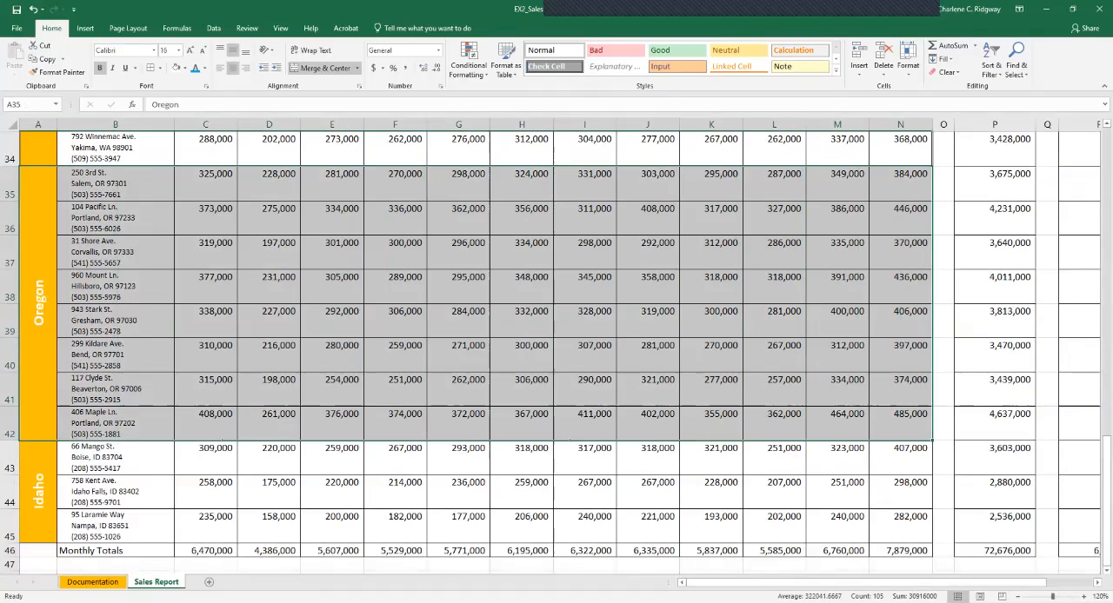
right_click(880, 325)
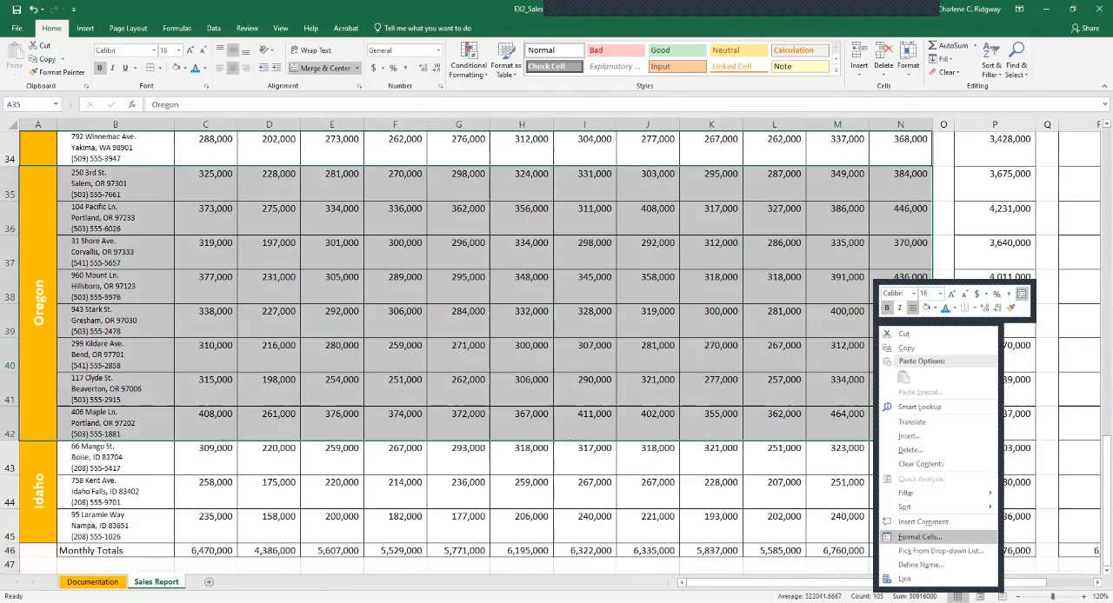
left_click(919, 537)
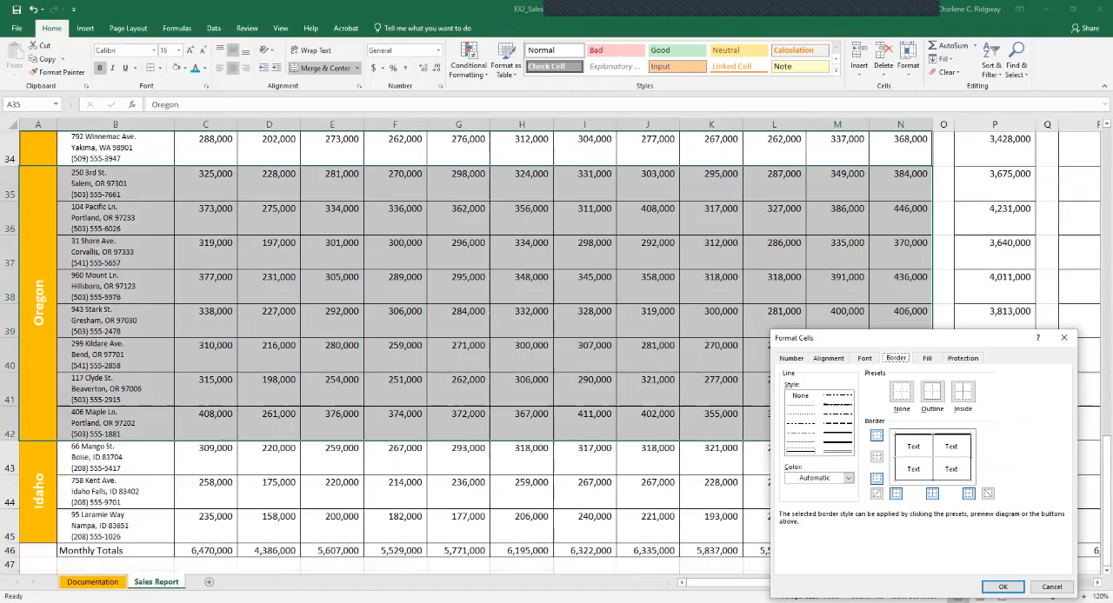
left_click(837, 451)
left_click(932, 393)
left_click(1002, 587)
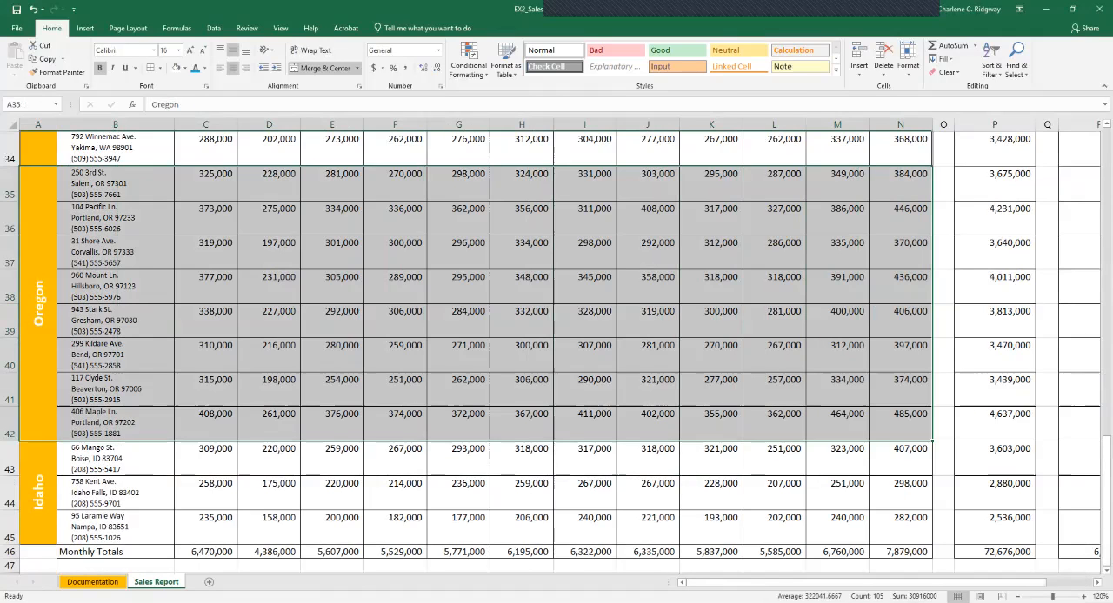
Put a double-line outline border around the Idaho block, A43:N45.
left_click(38, 493)
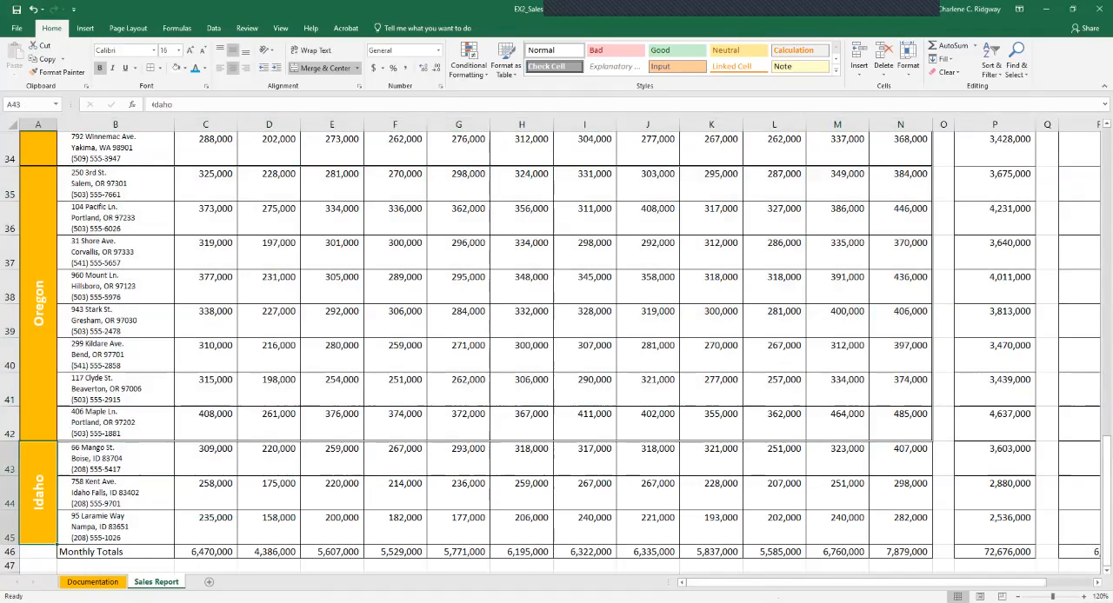
left_click_drag(38, 493, 904, 522)
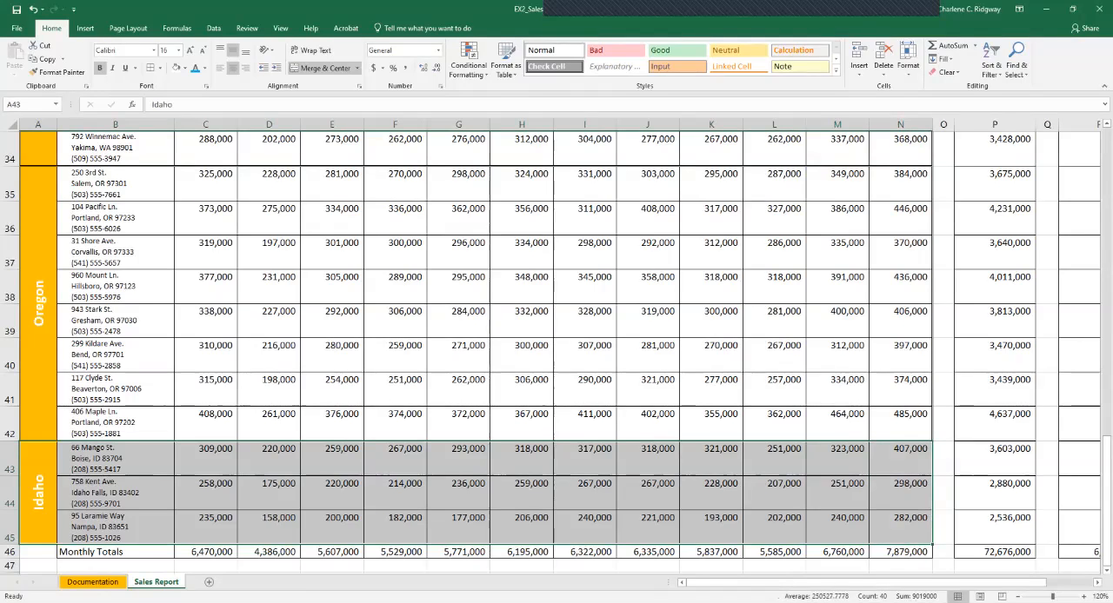
right_click(878, 227)
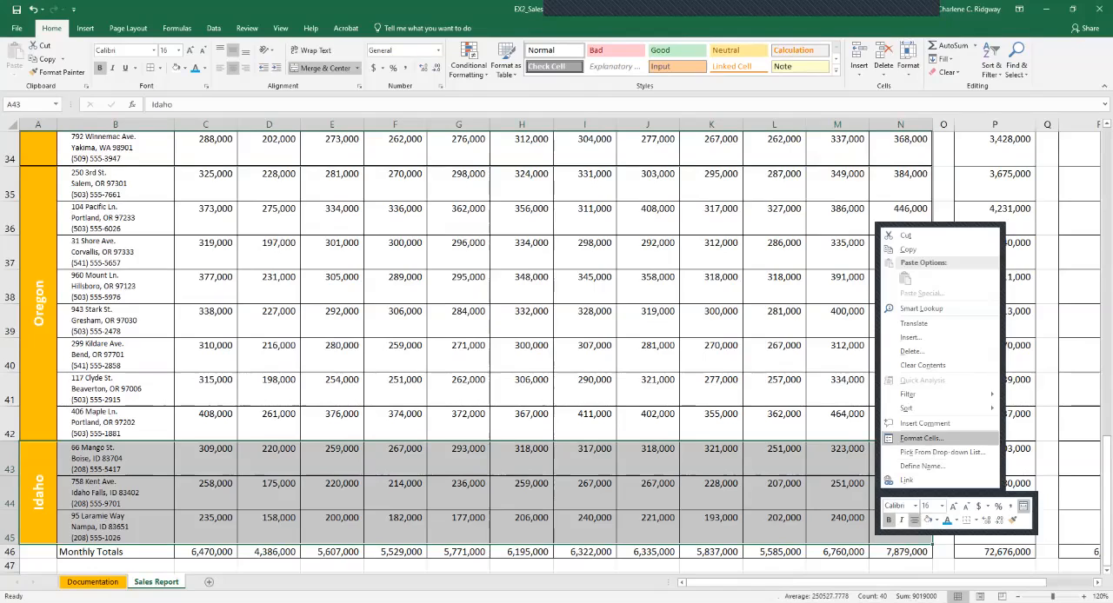
left_click(919, 438)
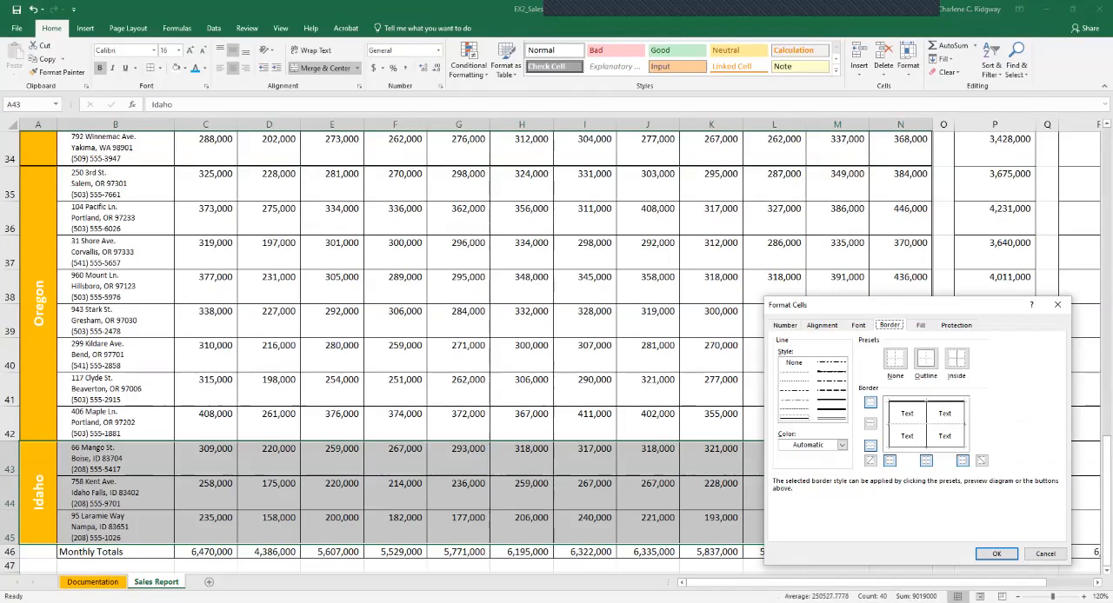
left_click(832, 418)
left_click(926, 358)
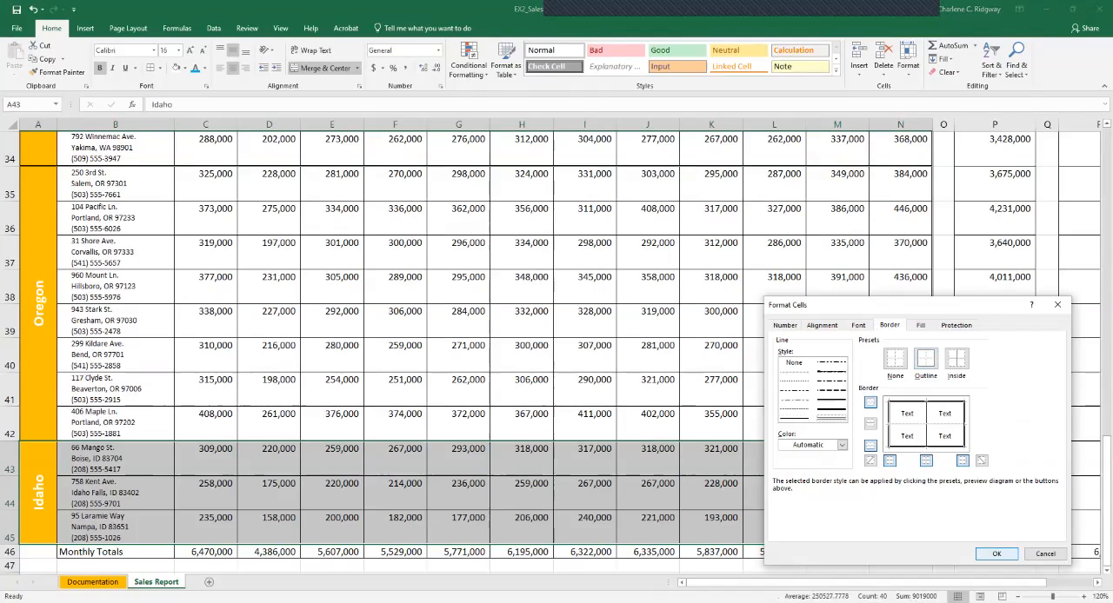
left_click(996, 554)
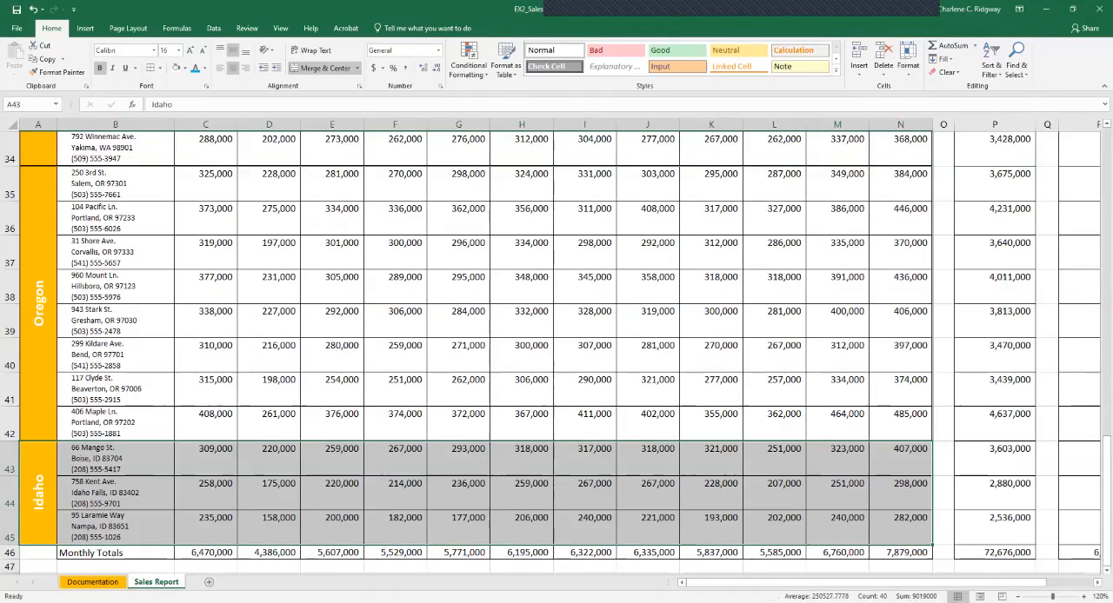
left_click(1078, 459)
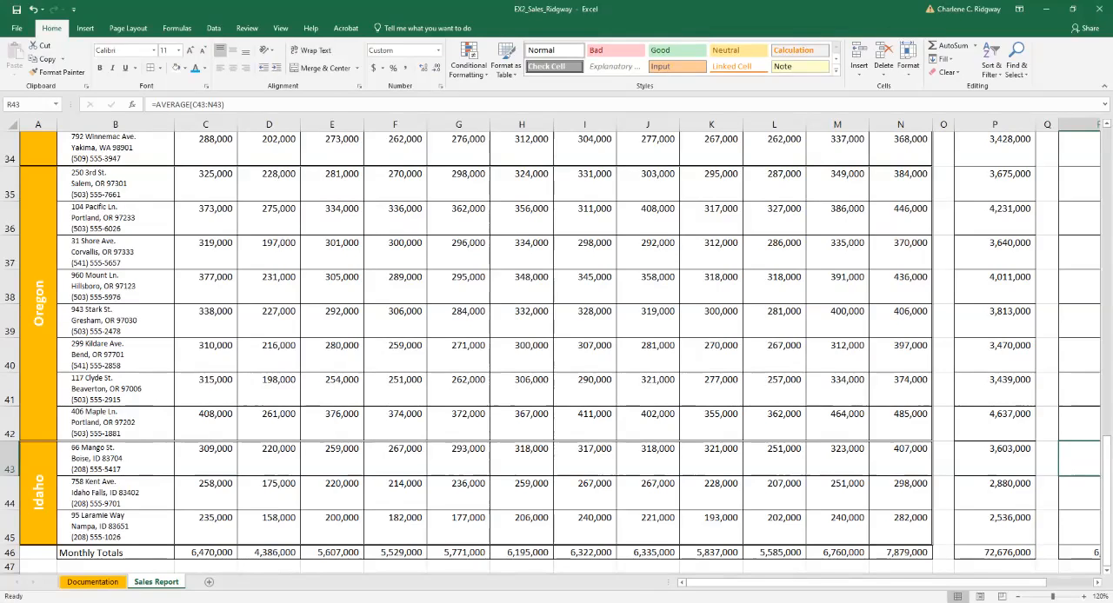
Apply the Title cell style to the Home Furnishing Sales (Northwest Region) heading in B4.
left_click_drag(1106, 500, 1105, 187)
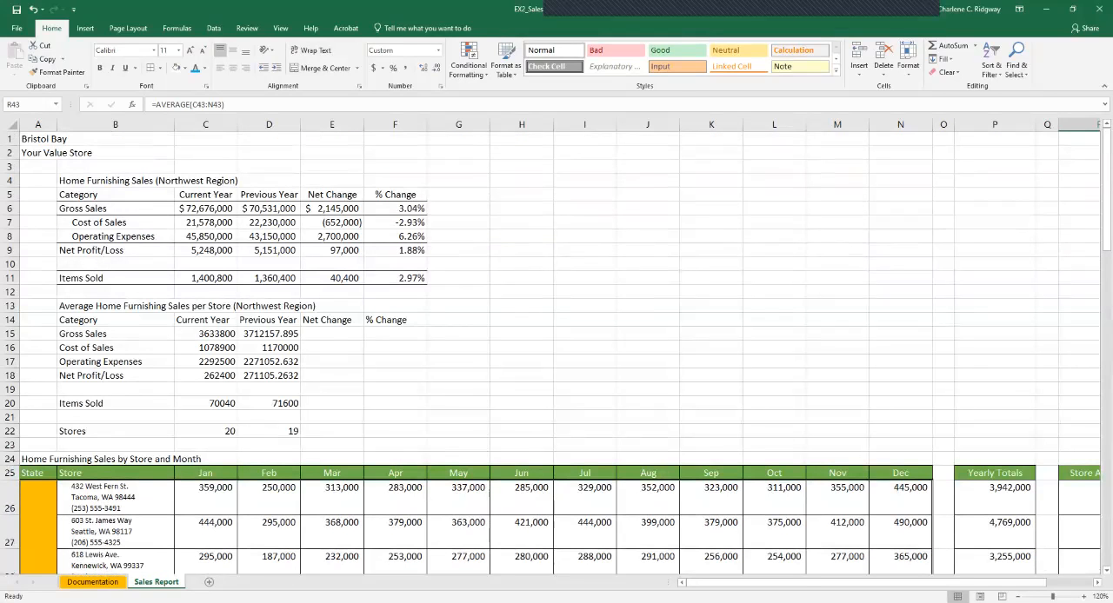
left_click(162, 181)
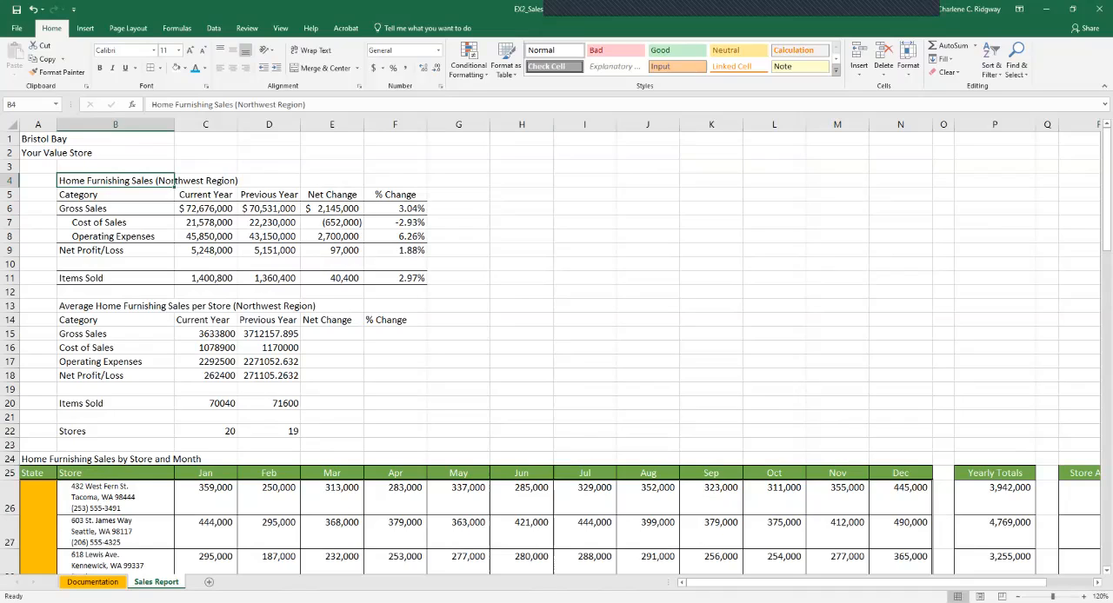
left_click(836, 71)
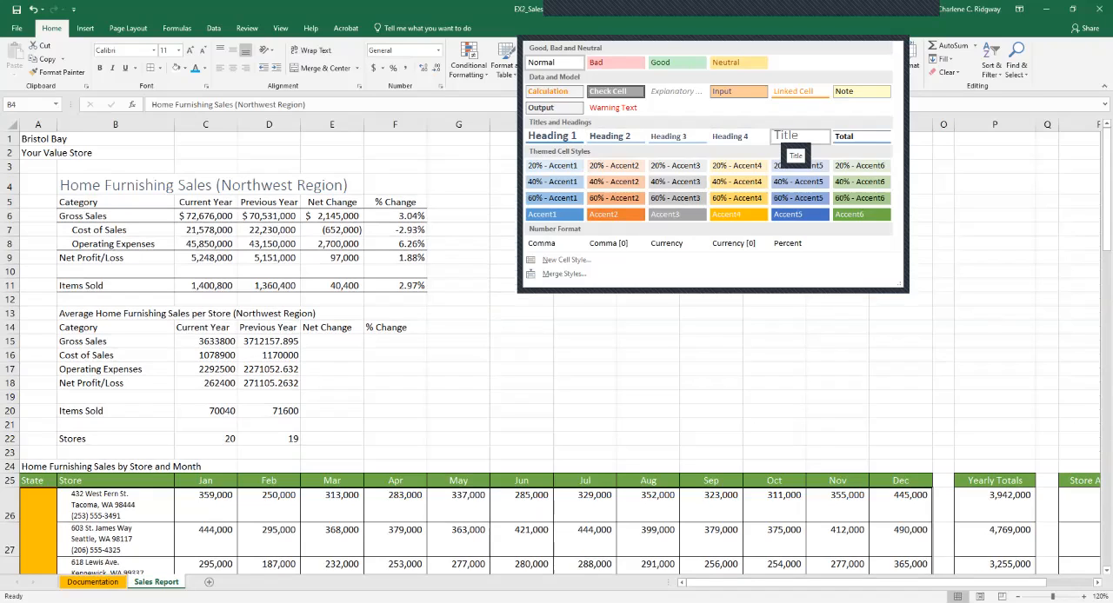
left_click(793, 137)
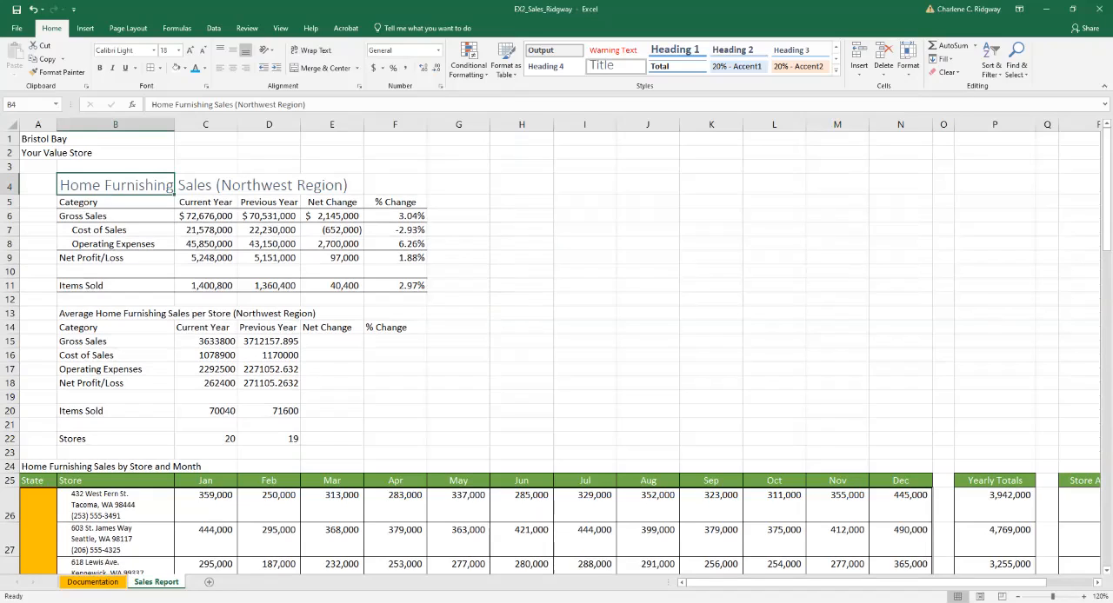
Apply the Accent4 cell style to the Home Furnishing Sales column headings in B5:F5.
left_click_drag(115, 201, 396, 202)
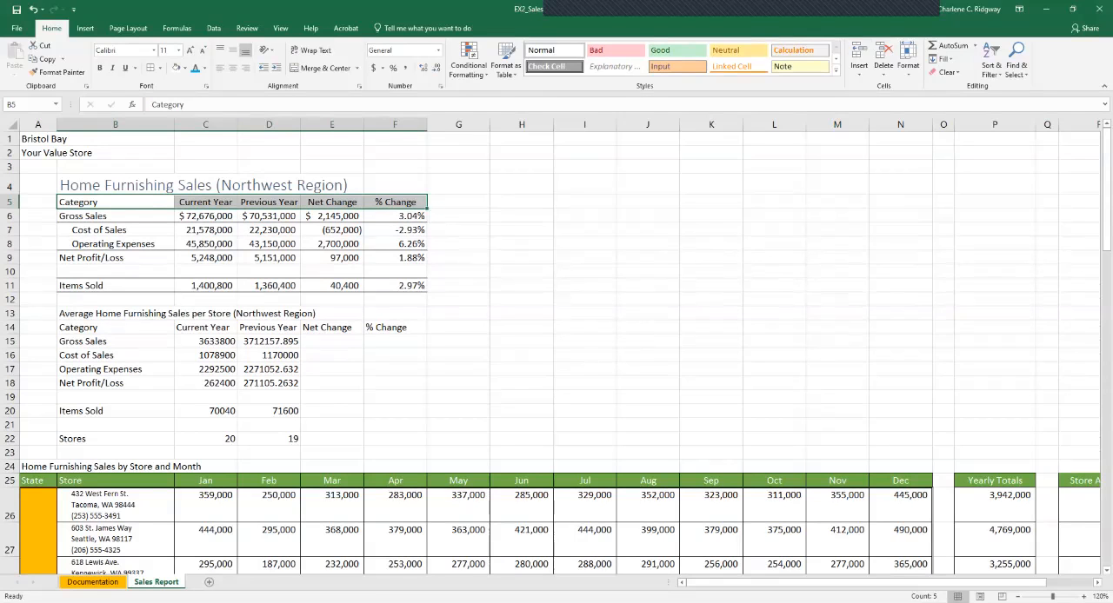
left_click(835, 70)
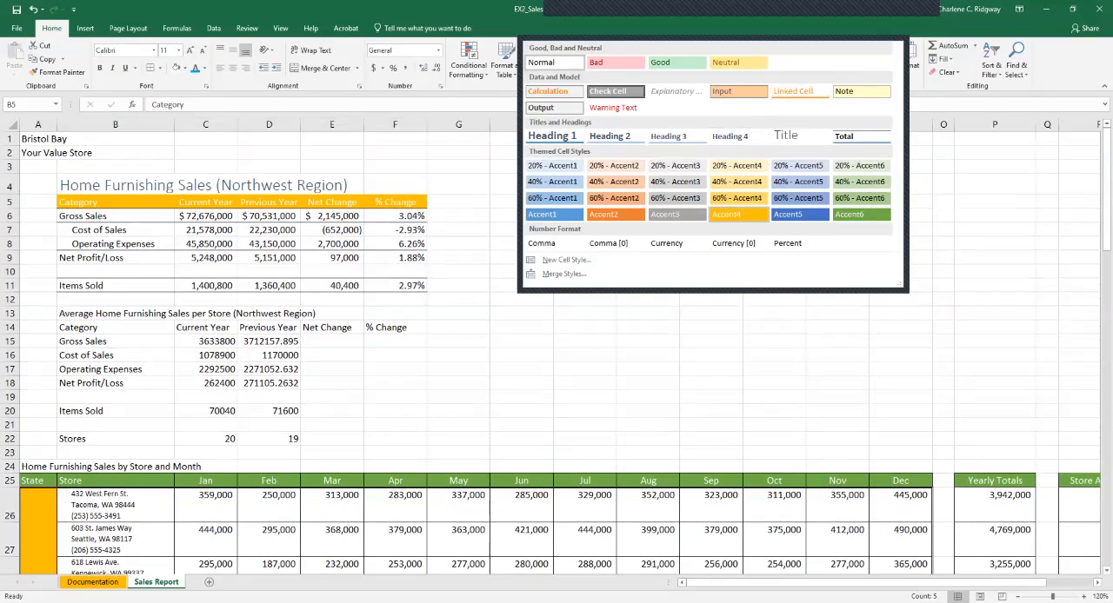
left_click(736, 214)
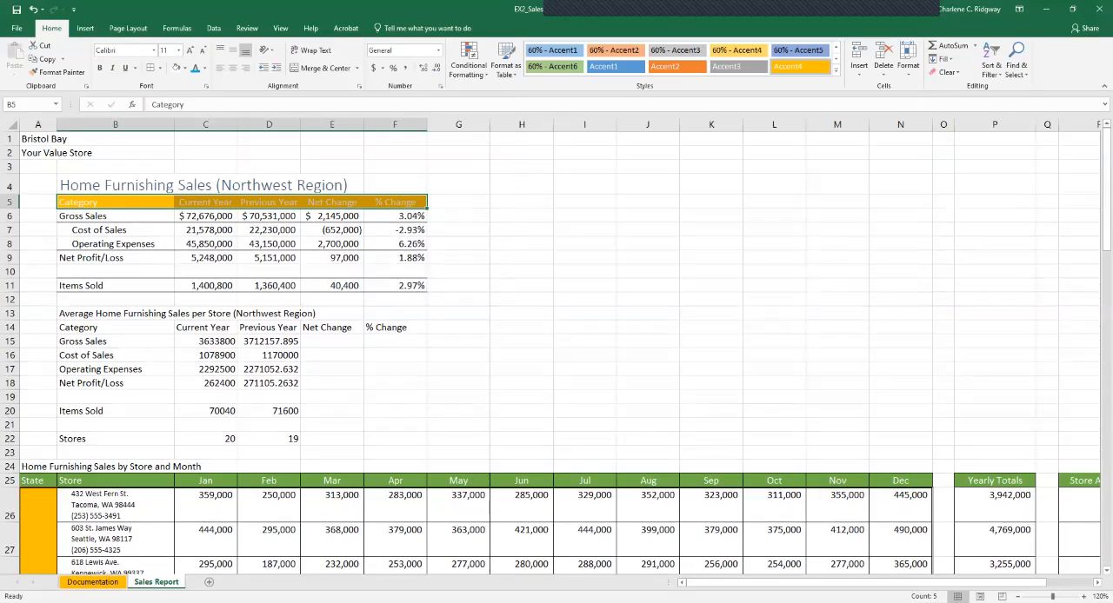
Apply the Title cell style to the Home Furnishing Sales by Store and Month heading in A24.
left_click(39, 467)
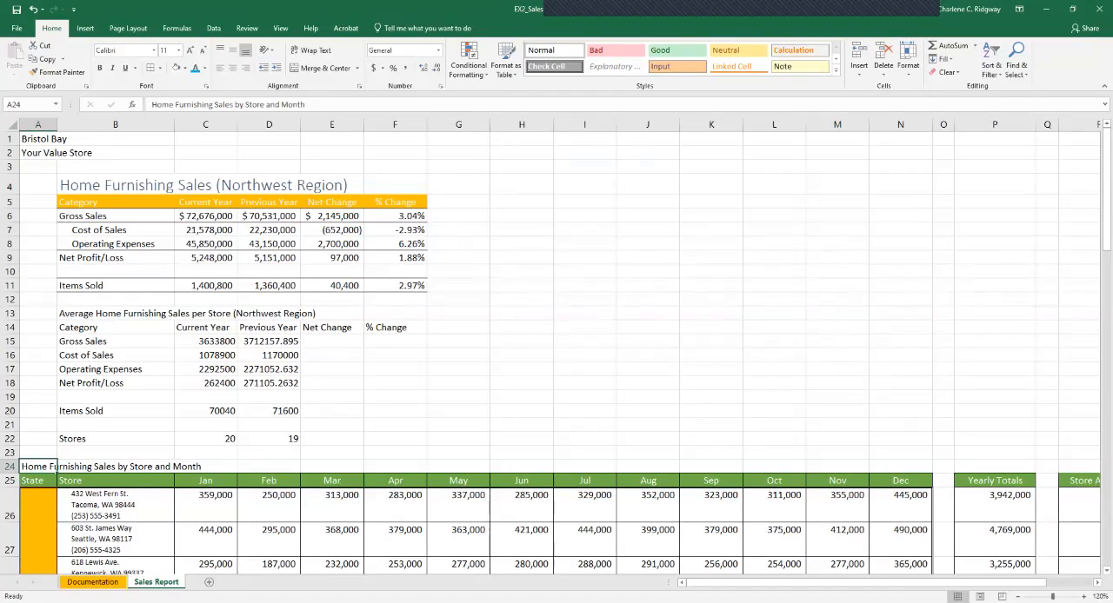
left_click(835, 69)
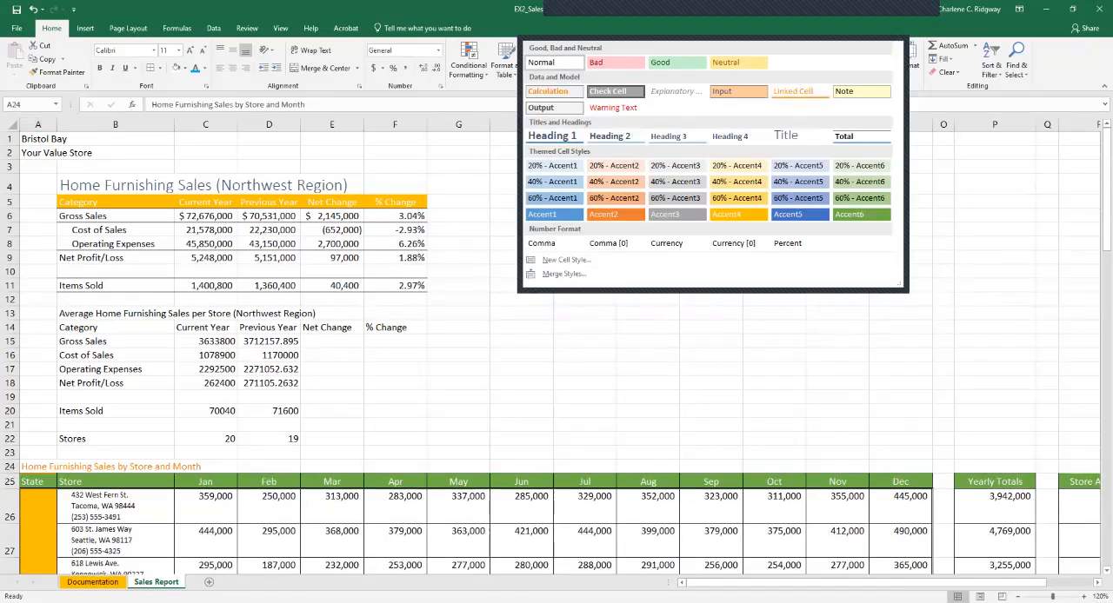
left_click(800, 137)
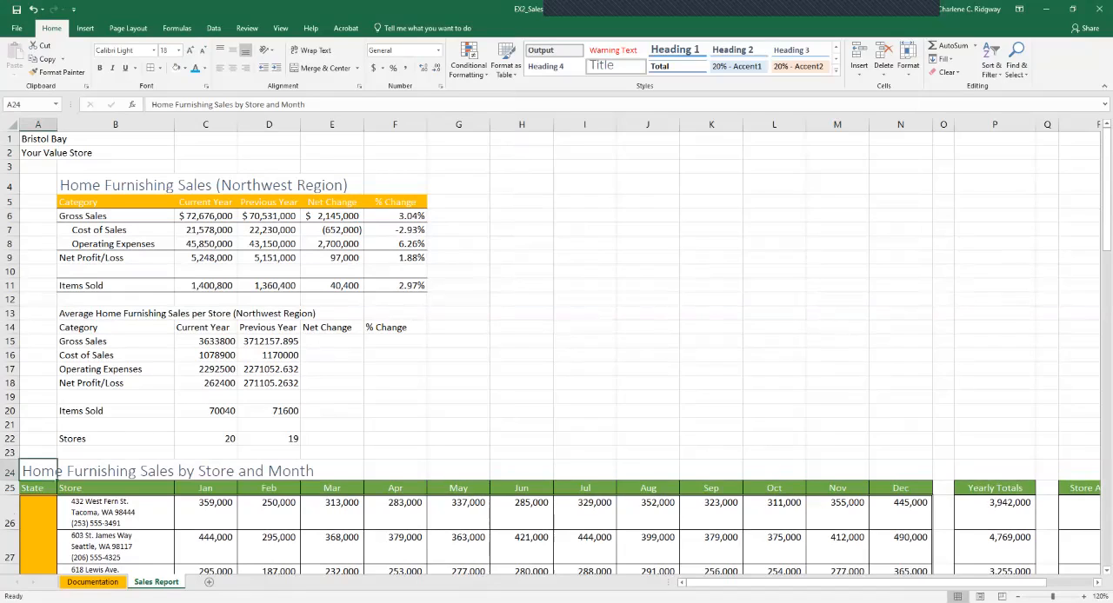
left_click(38, 167)
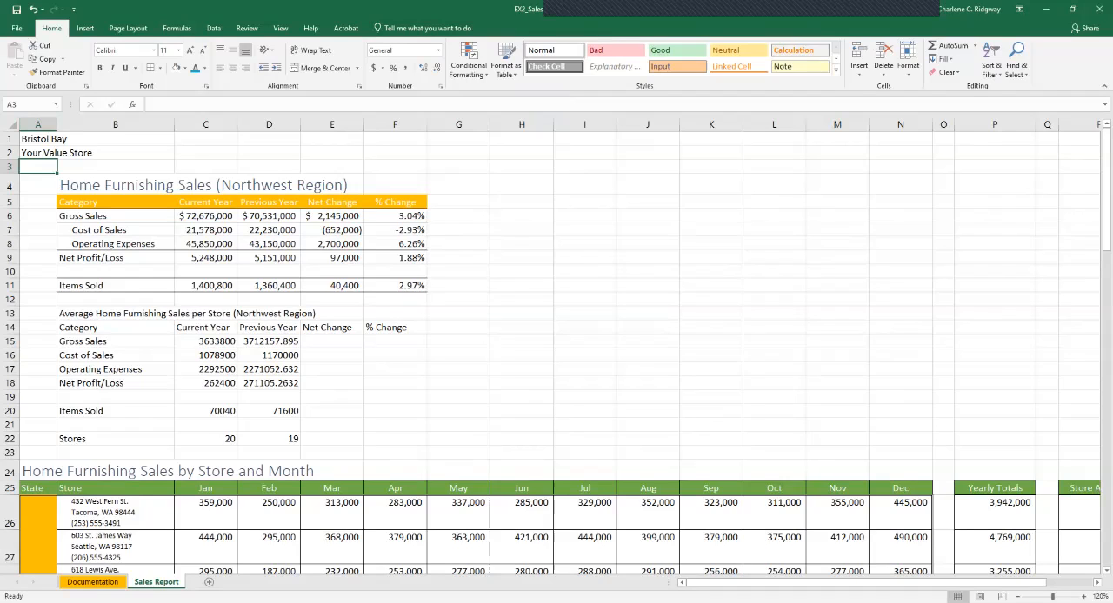
Set the heading in B4 to font size 14 and the Blue, Accent 5 font color.
left_click(173, 190)
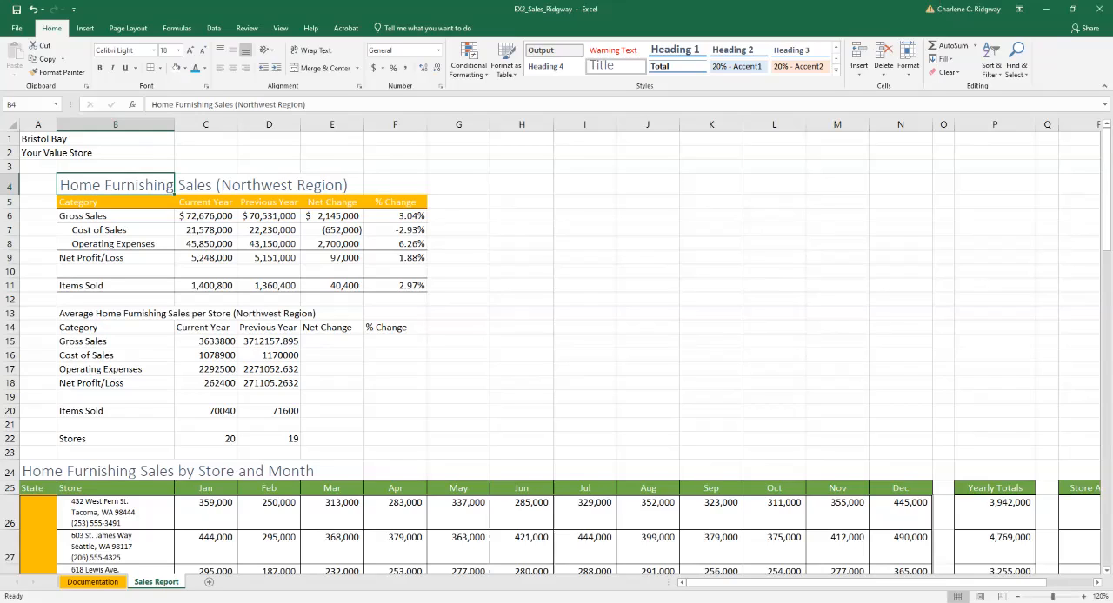
left_click(178, 50)
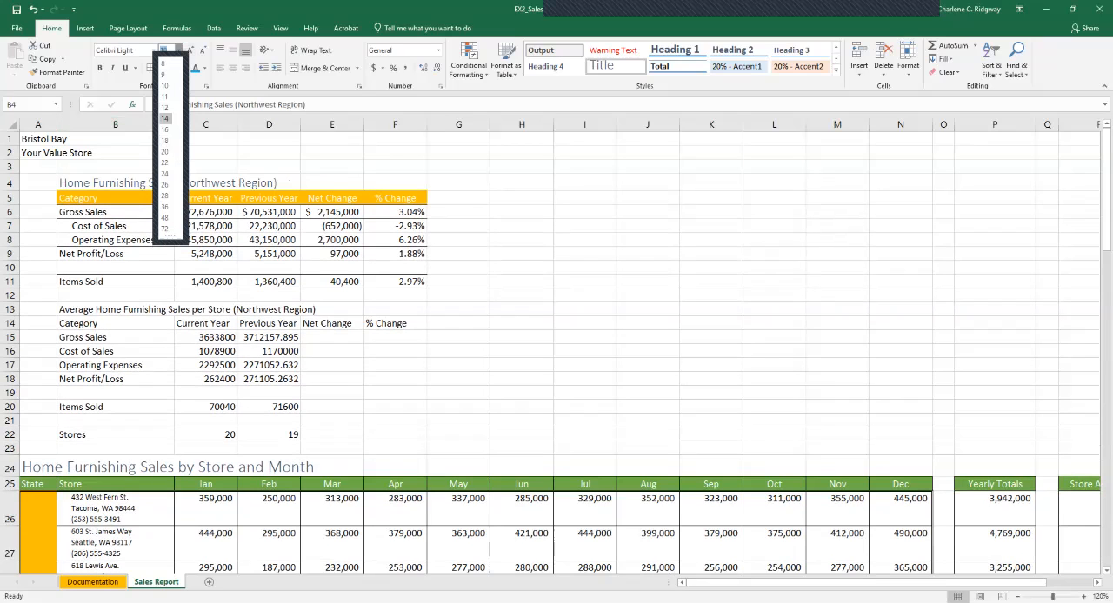
left_click(165, 118)
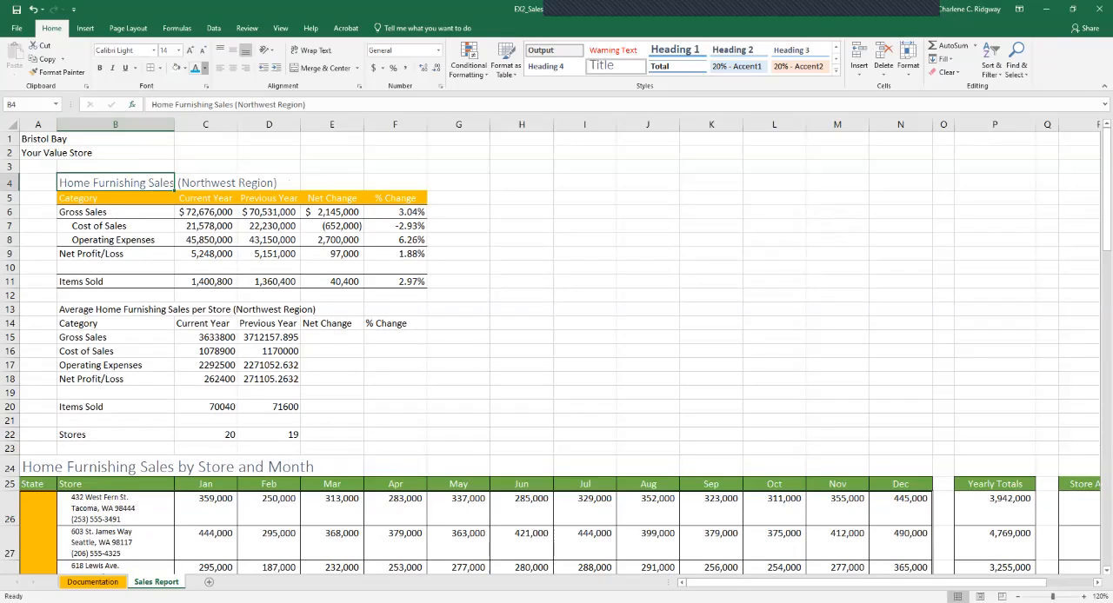
left_click(201, 68)
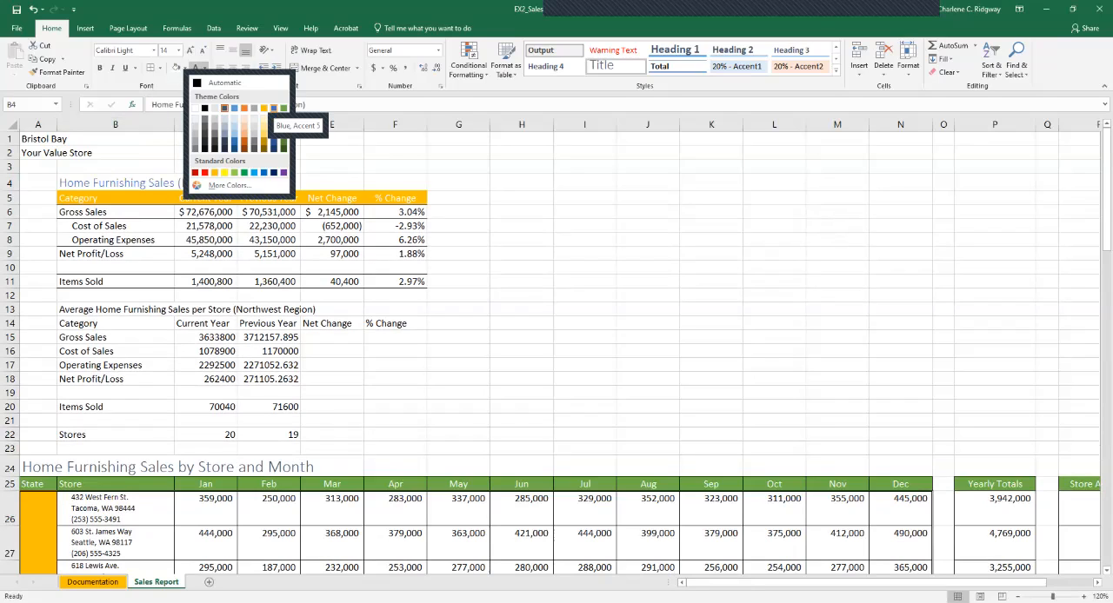
left_click(274, 108)
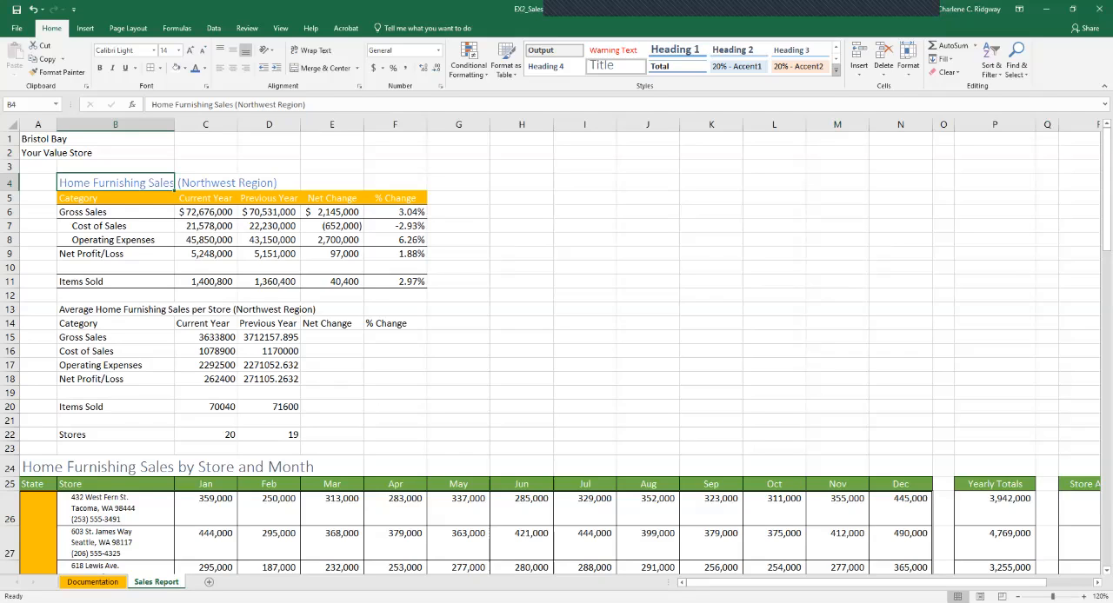
Create a custom cell style named Bristol Bay Title from the formatting of B4 and check it among the cell styles.
left_click(835, 69)
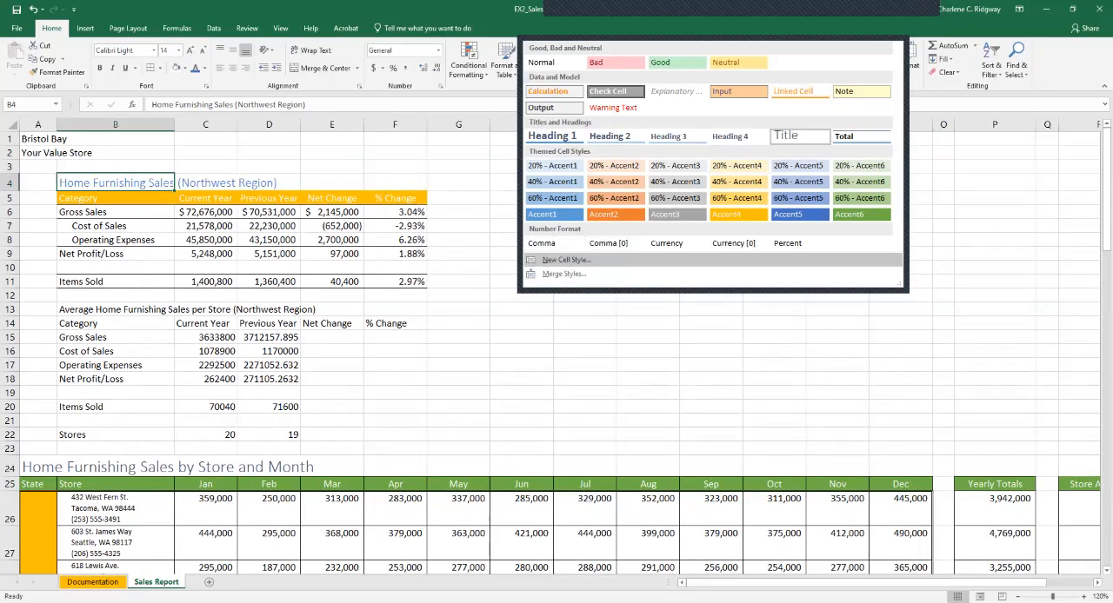
left_click(566, 259)
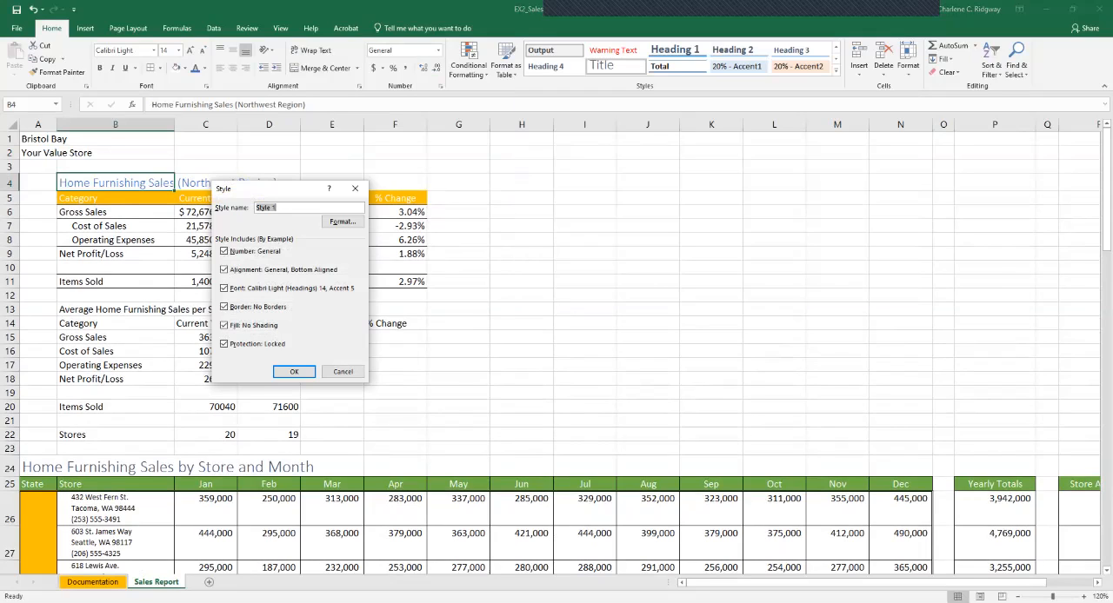
type("Bristol Bay Titl")
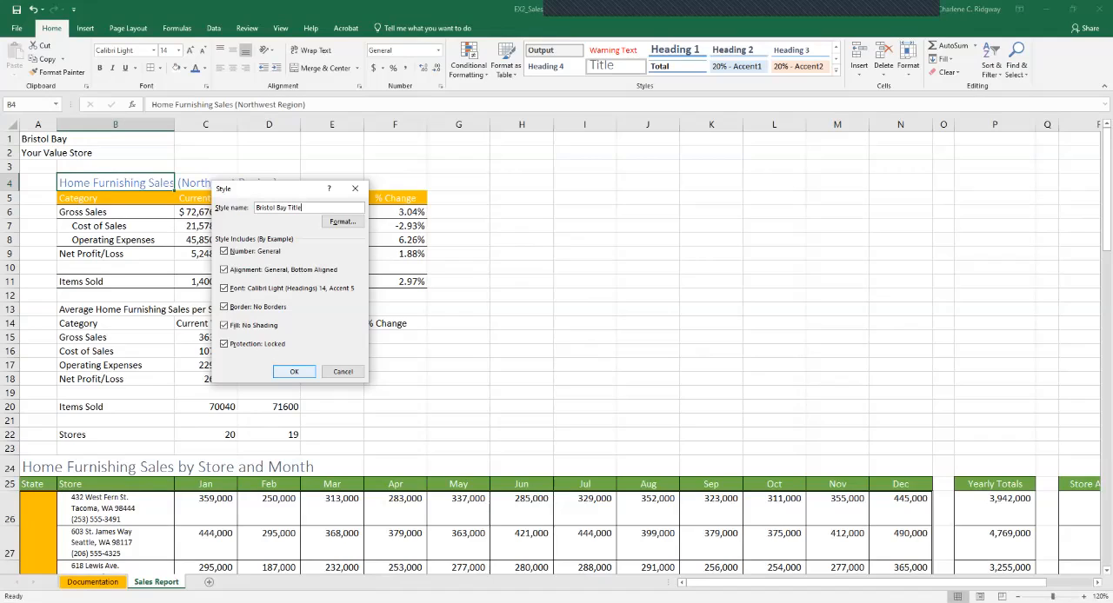
key("Return")
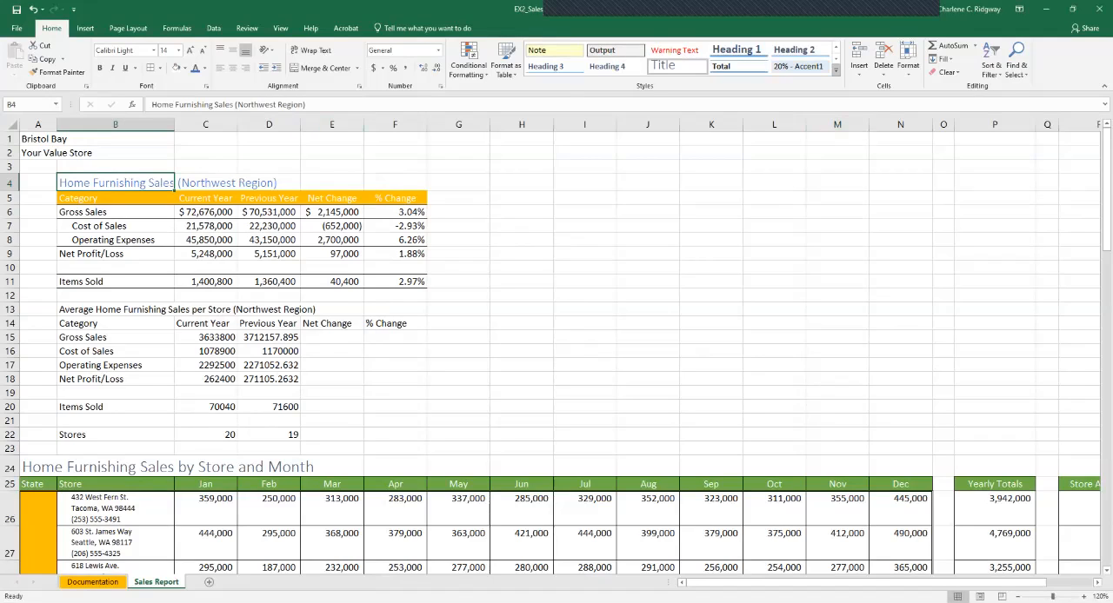
left_click(836, 68)
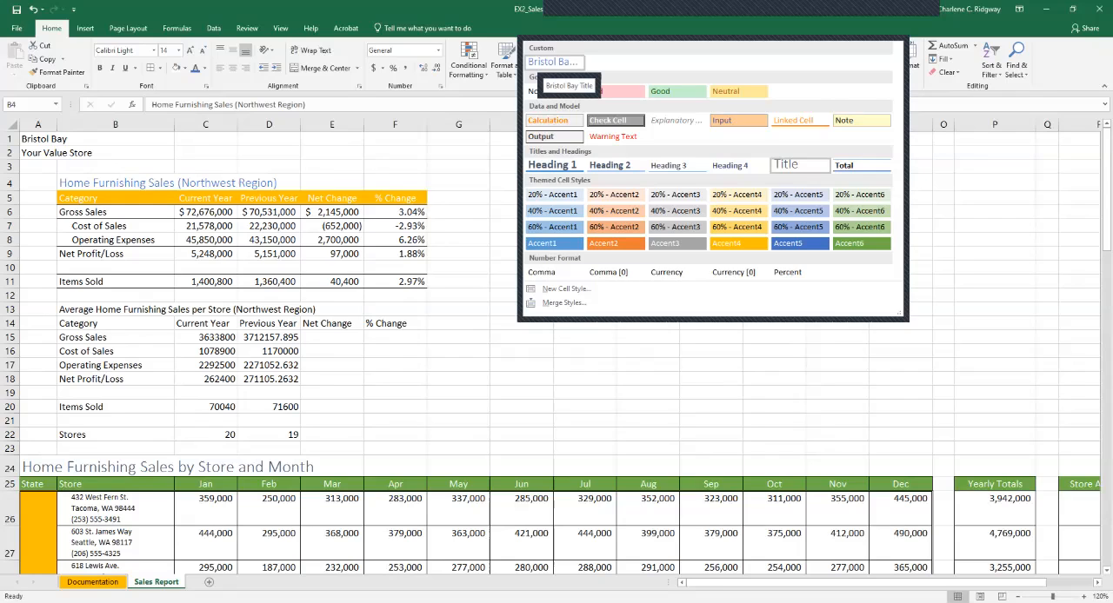
left_click(555, 62)
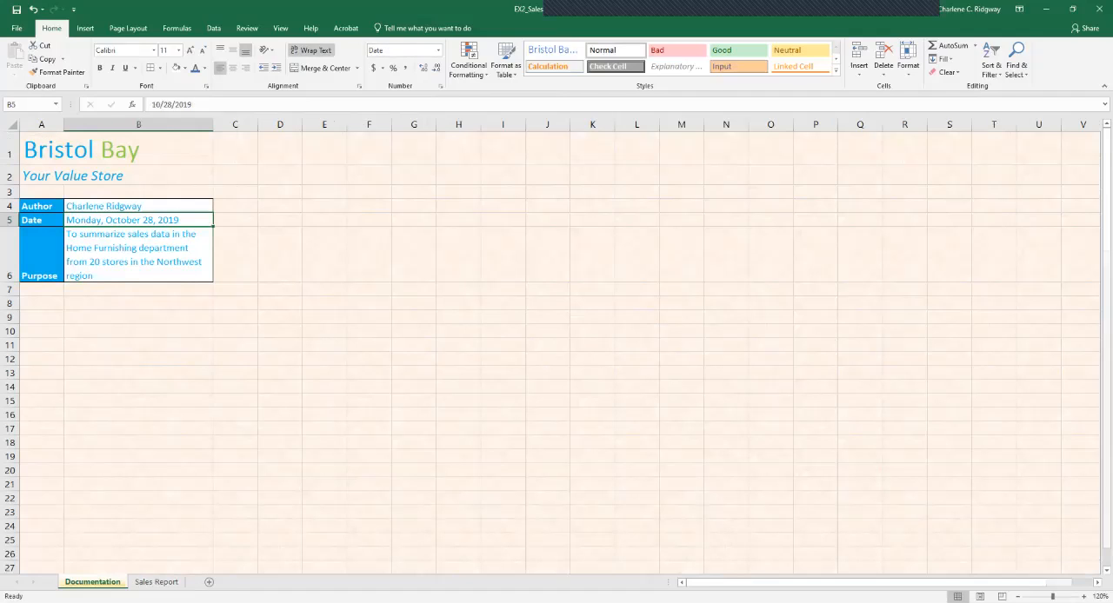
Copy the formatting of A1:A2 on the Documentation sheet to A1:A2 on the Sales Report sheet with Format Painter.
left_click(92, 582)
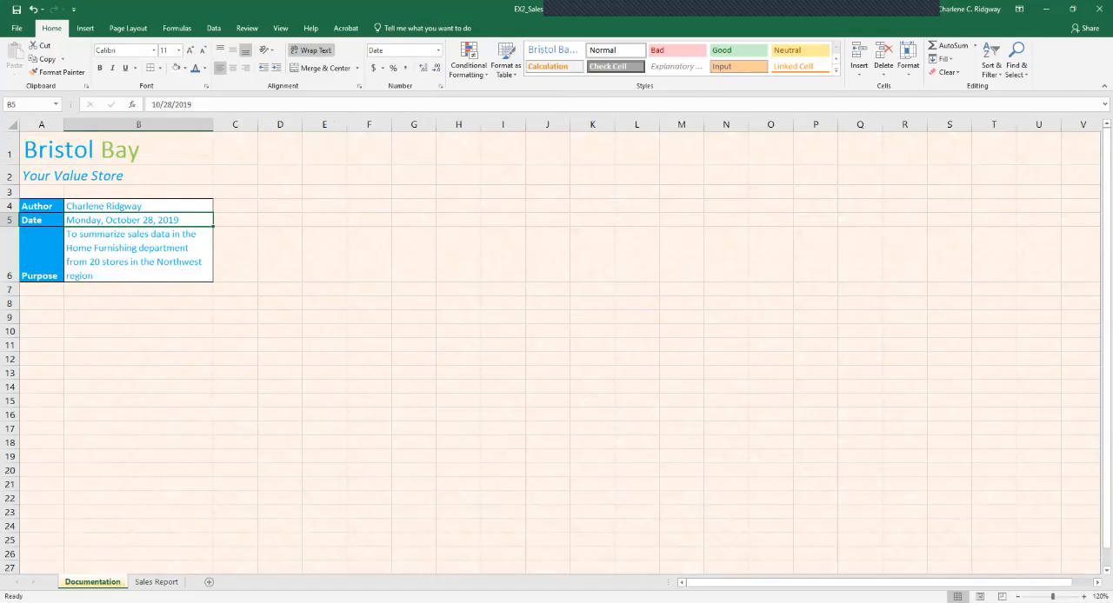
left_click_drag(41, 150, 41, 176)
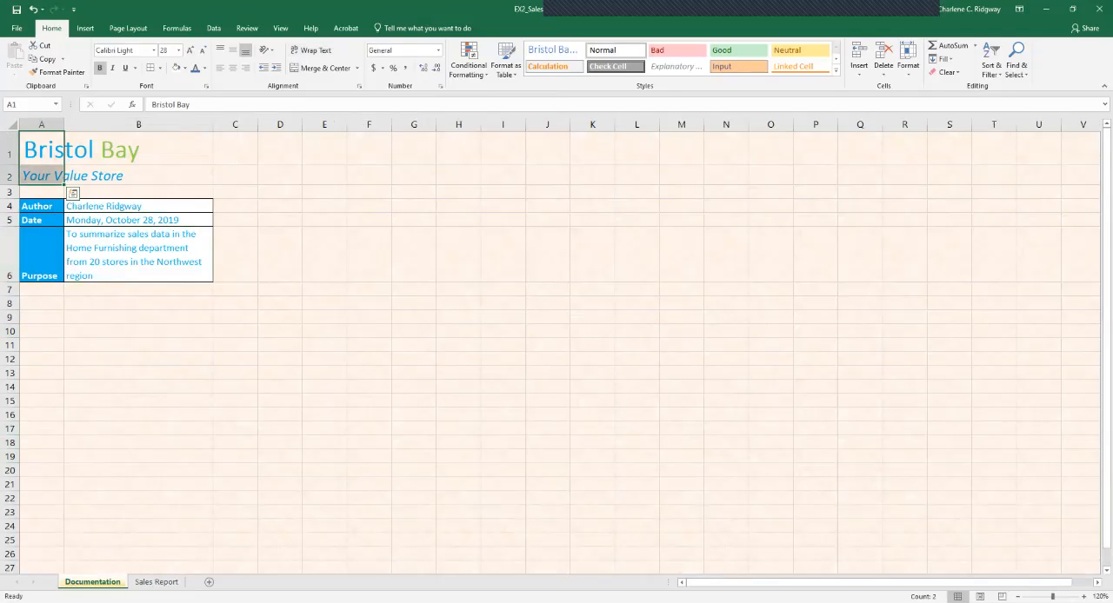
left_click(56, 72)
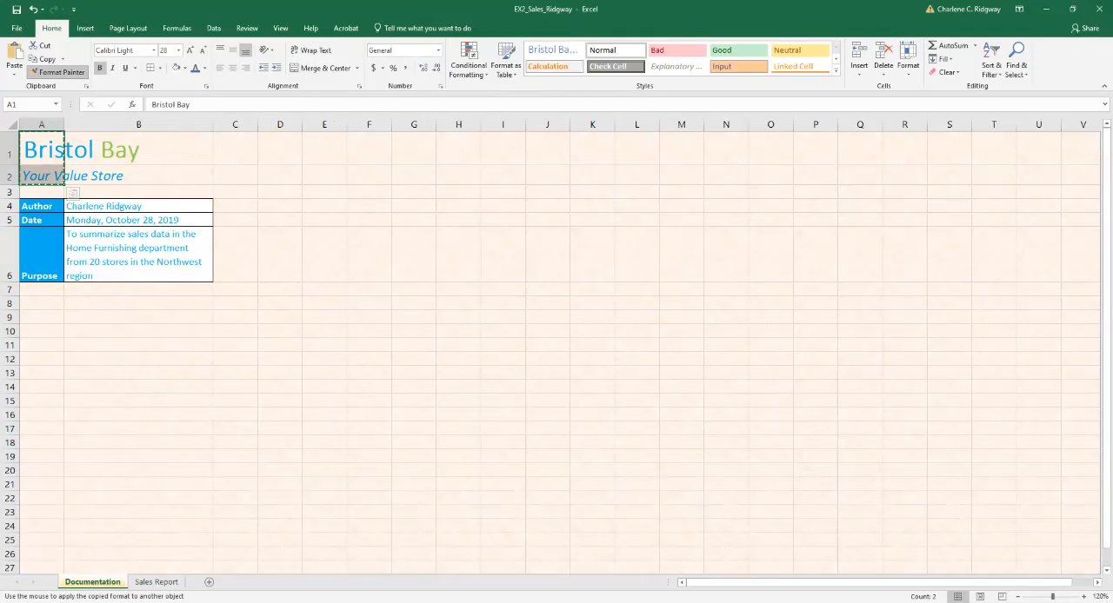
left_click(156, 582)
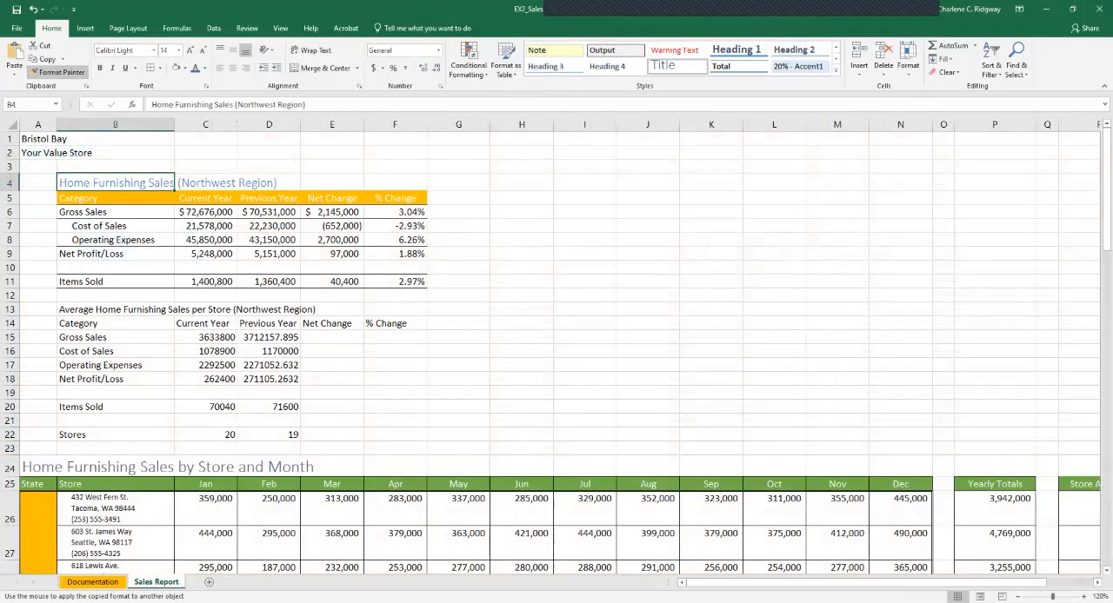
left_click_drag(34, 140, 35, 153)
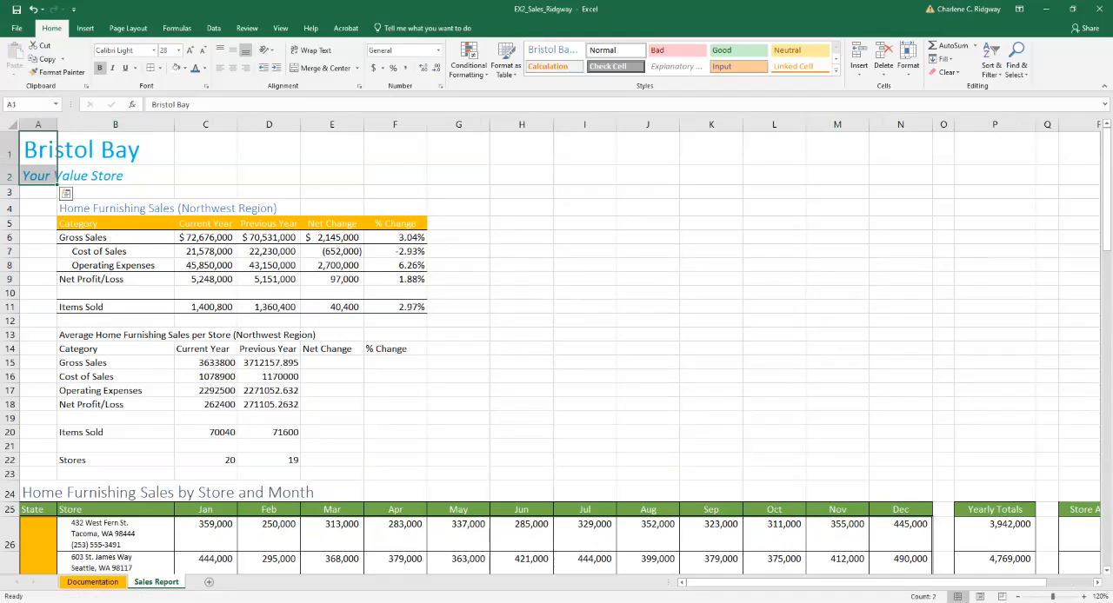
Color the word Bay in A1 of the Sales Report sheet Light Green, comparing the title with the Documentation sheet.
key("ctrl+Page_Up")
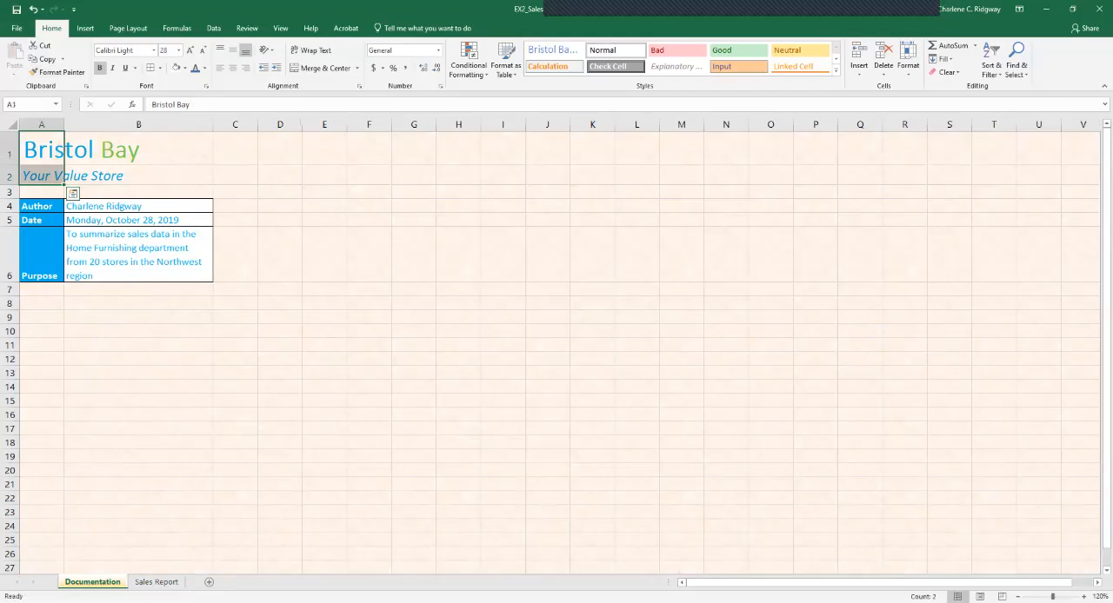
key("ctrl+Page_Down")
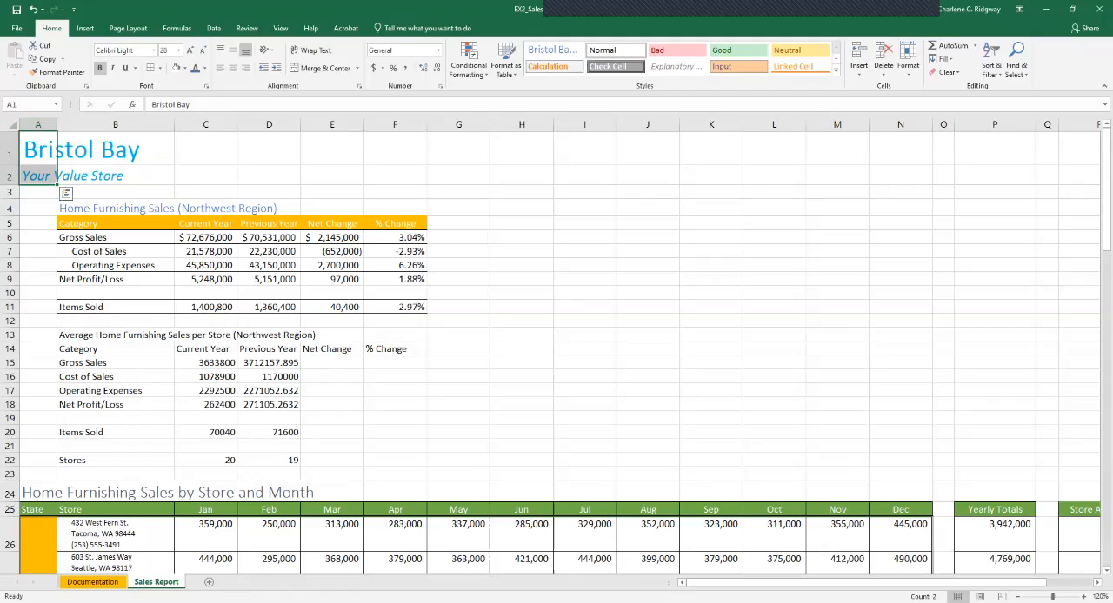
double_click(37, 150)
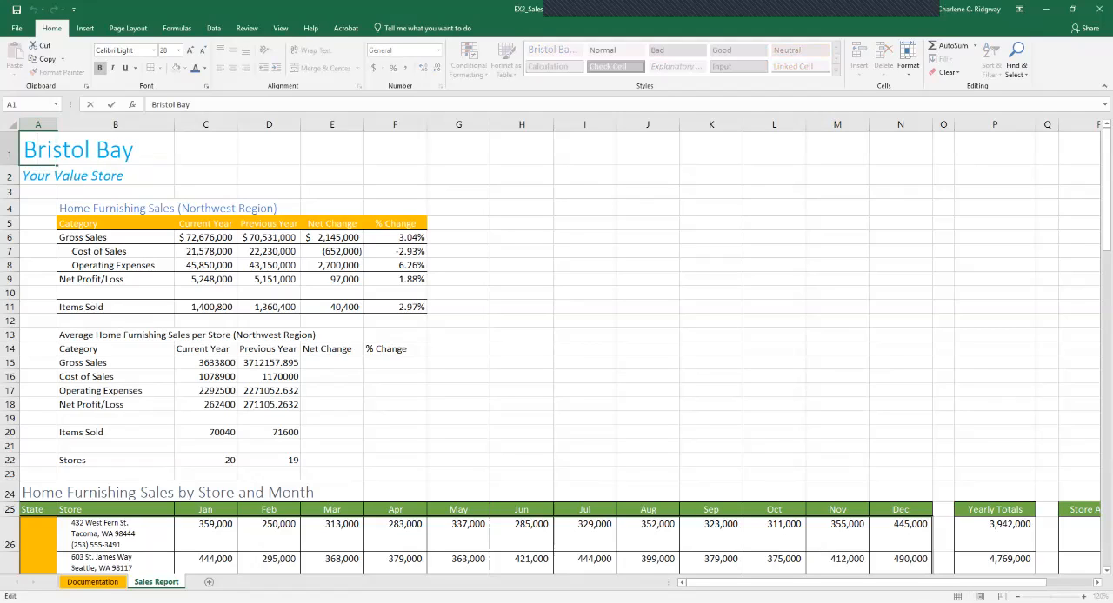
left_click_drag(96, 149, 134, 149)
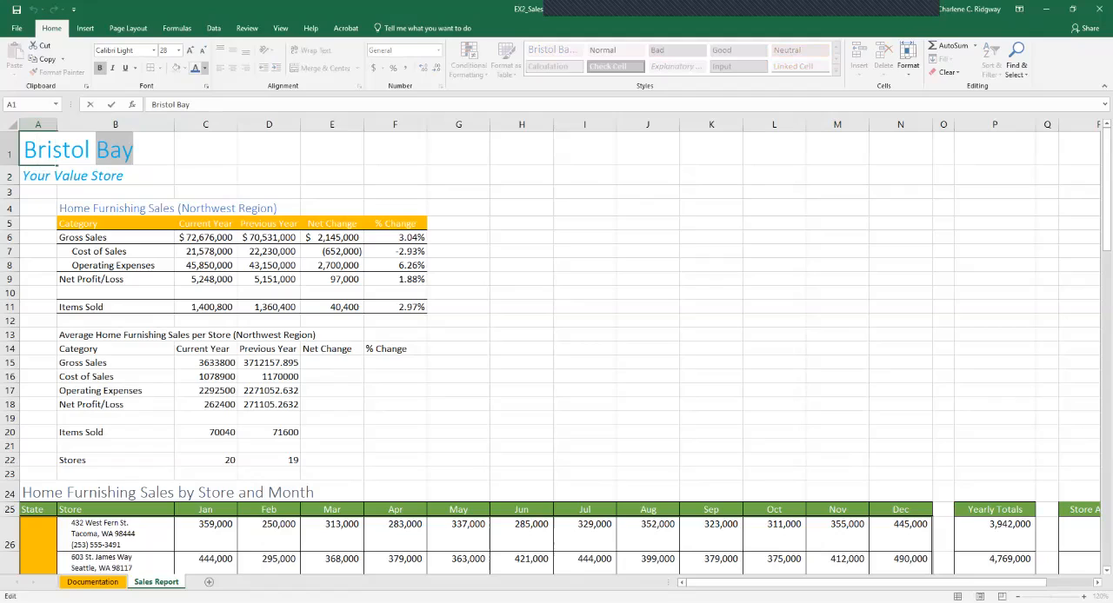
left_click(203, 68)
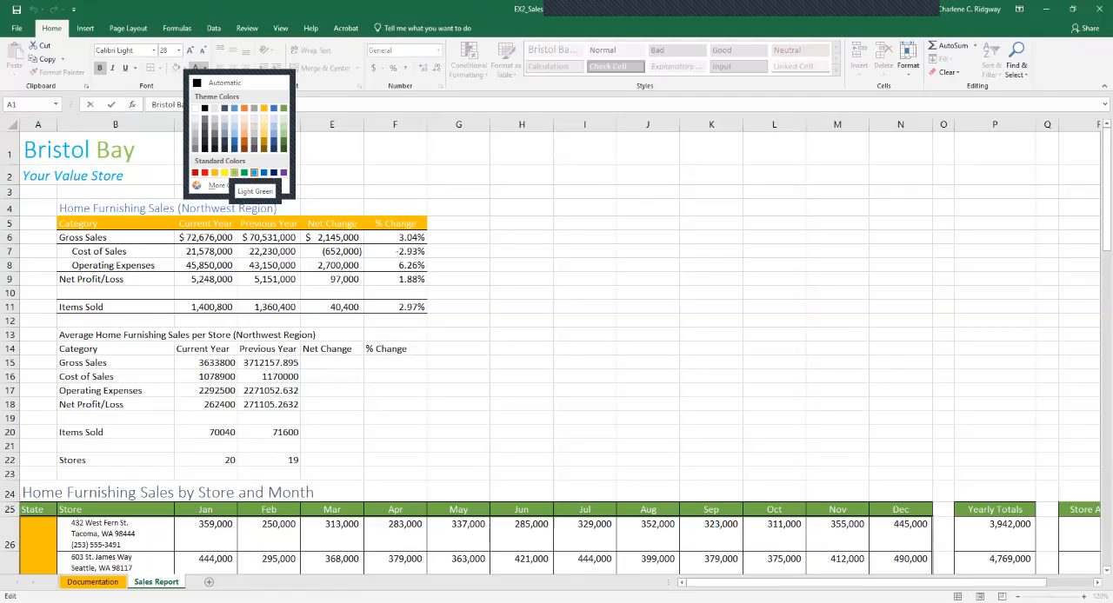
left_click(234, 172)
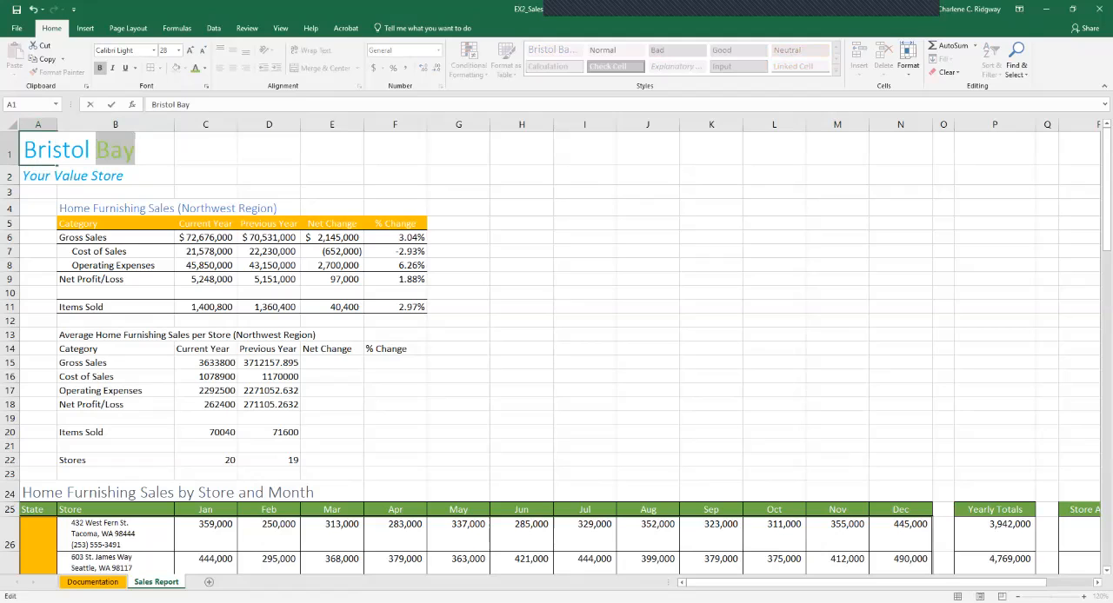
left_click(92, 582)
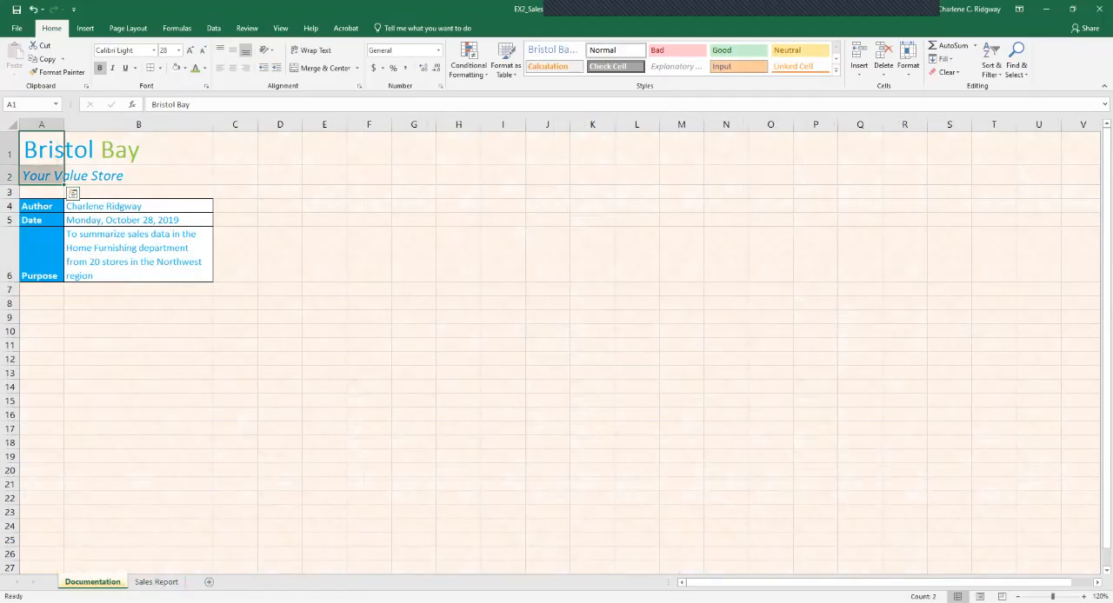
left_click(156, 582)
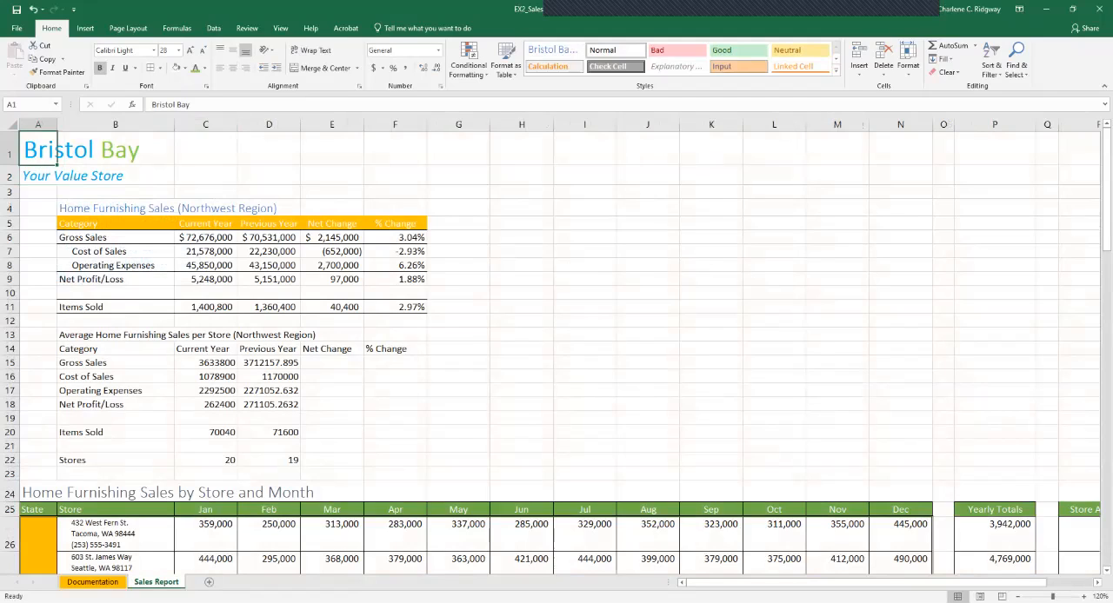
left_click(206, 176)
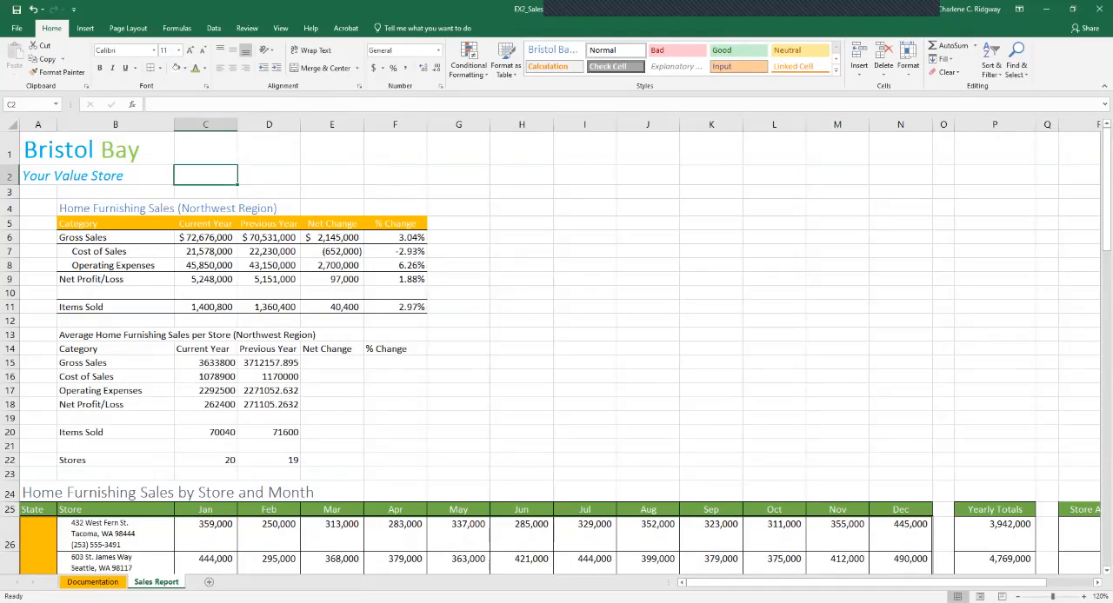
Copy the formatting of the sales table in B4:F11 to the per-store averages table in B13:F20 with Format Painter.
left_click(175, 208)
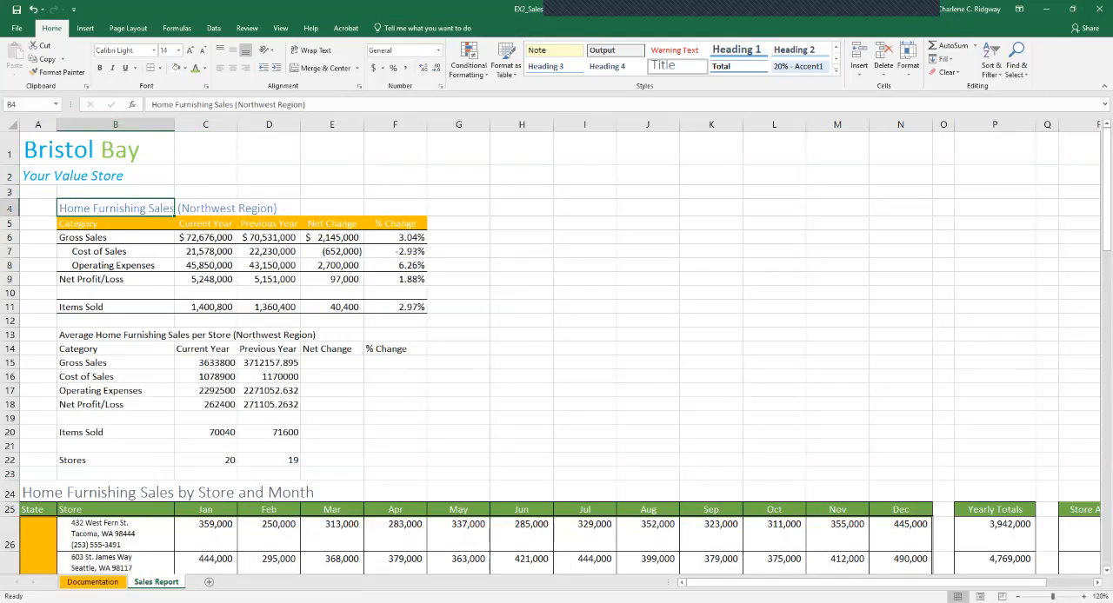
left_click_drag(174, 208, 396, 306)
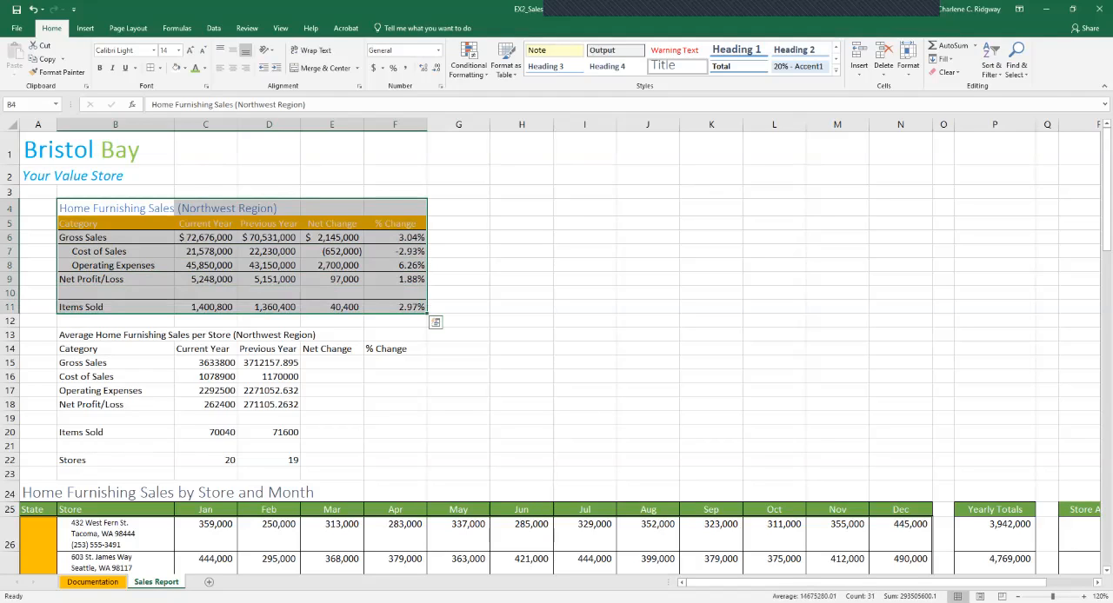
left_click(57, 72)
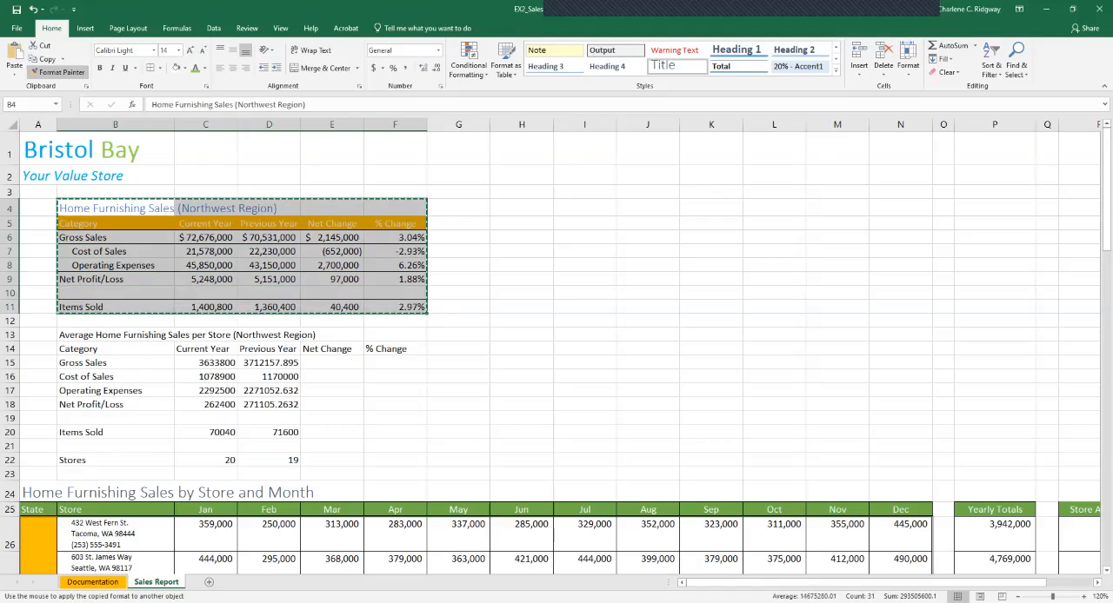
left_click_drag(113, 335, 395, 432)
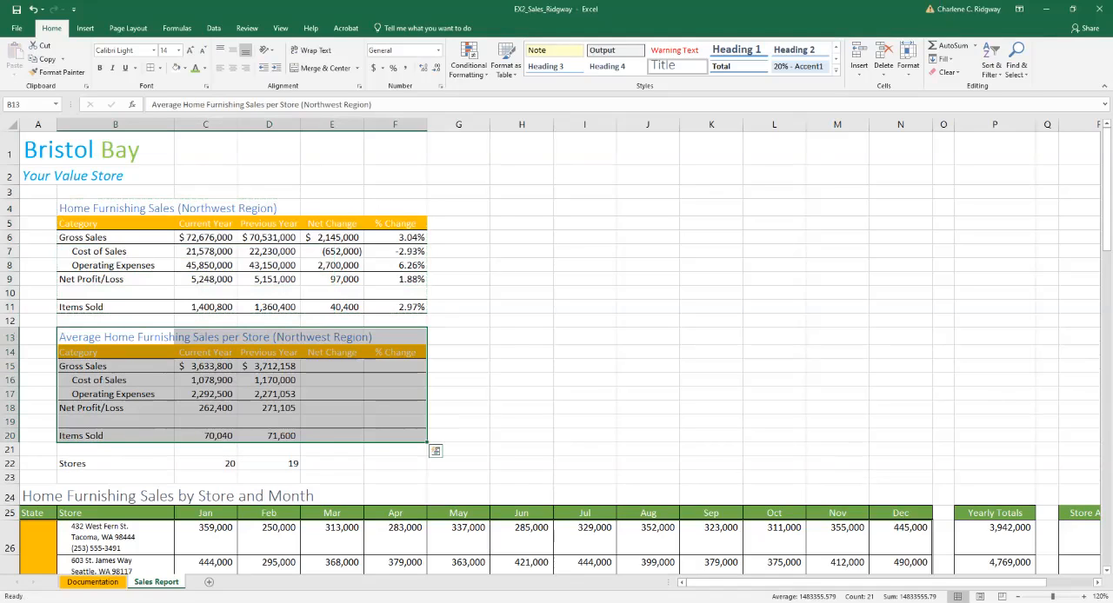
left_click(458, 320)
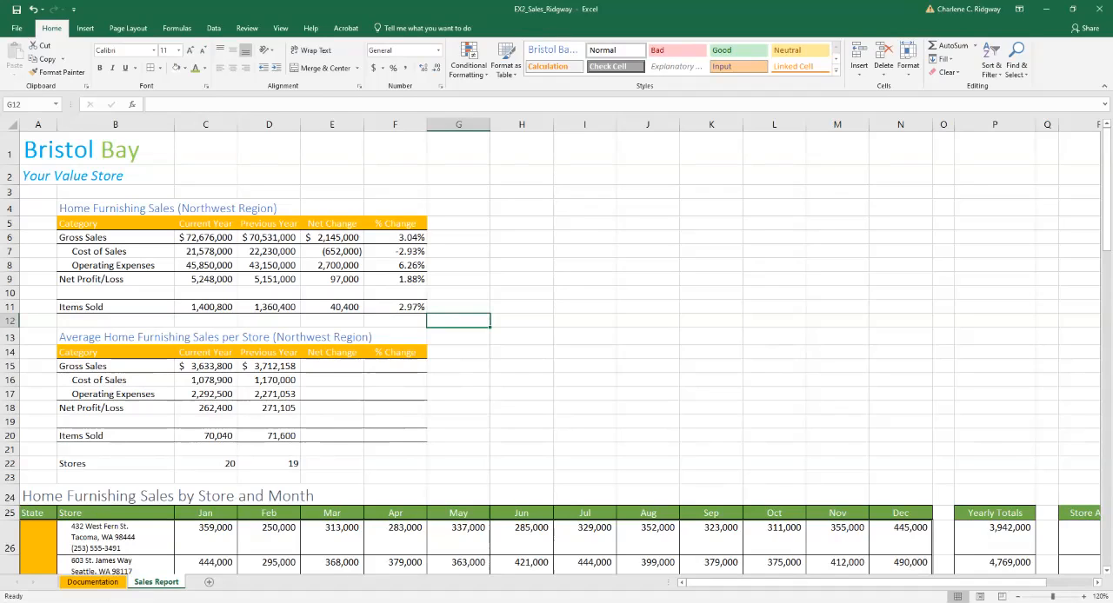
Set up Find and Replace to change "St." to "Street" and find the first match.
left_click(1017, 59)
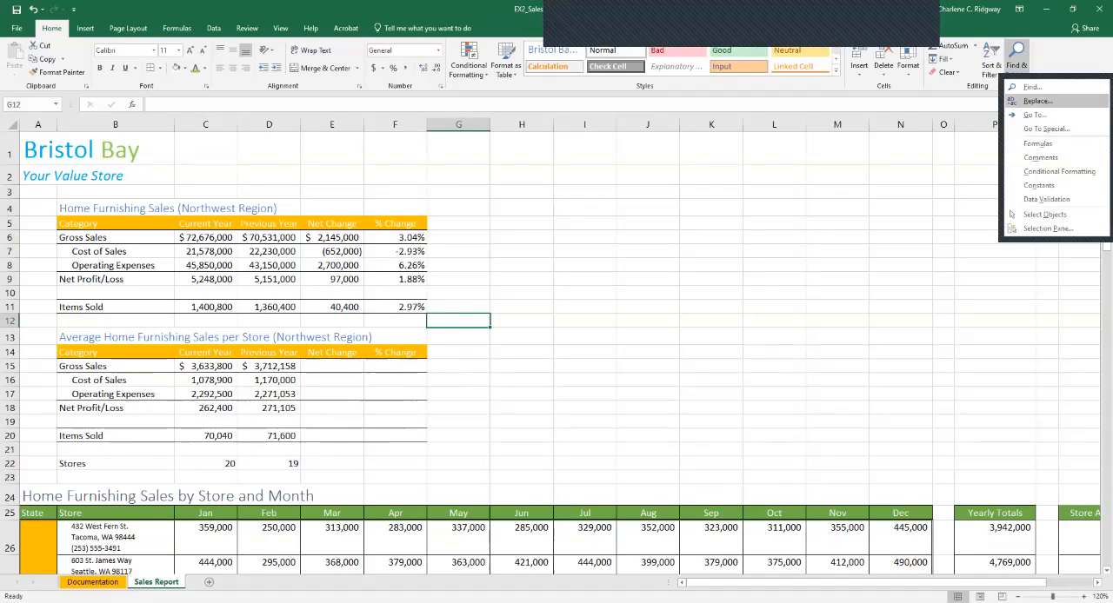
left_click(1037, 101)
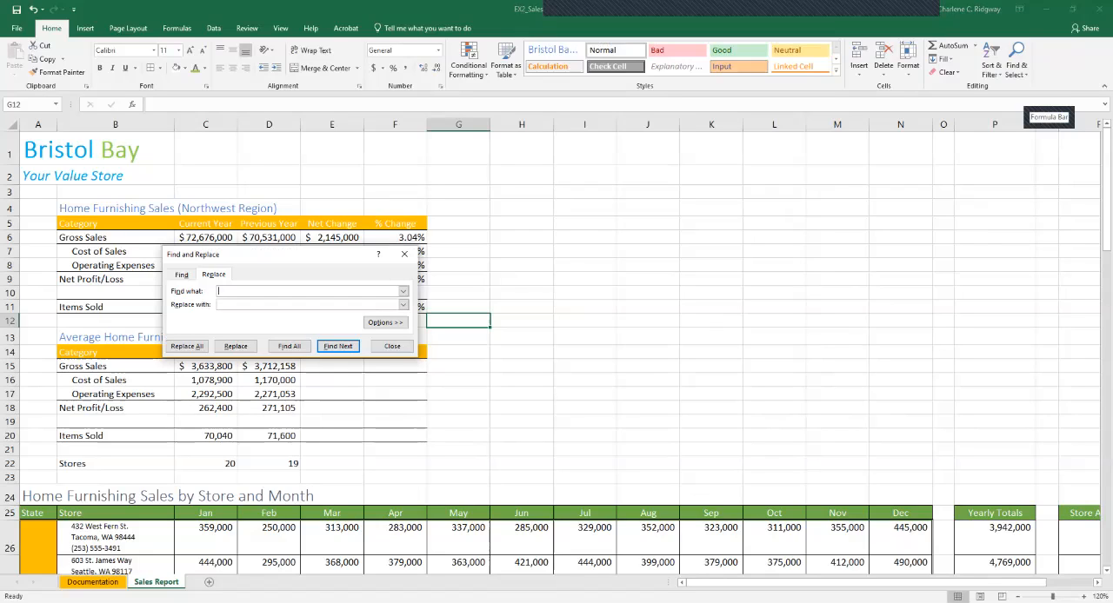
type("St.")
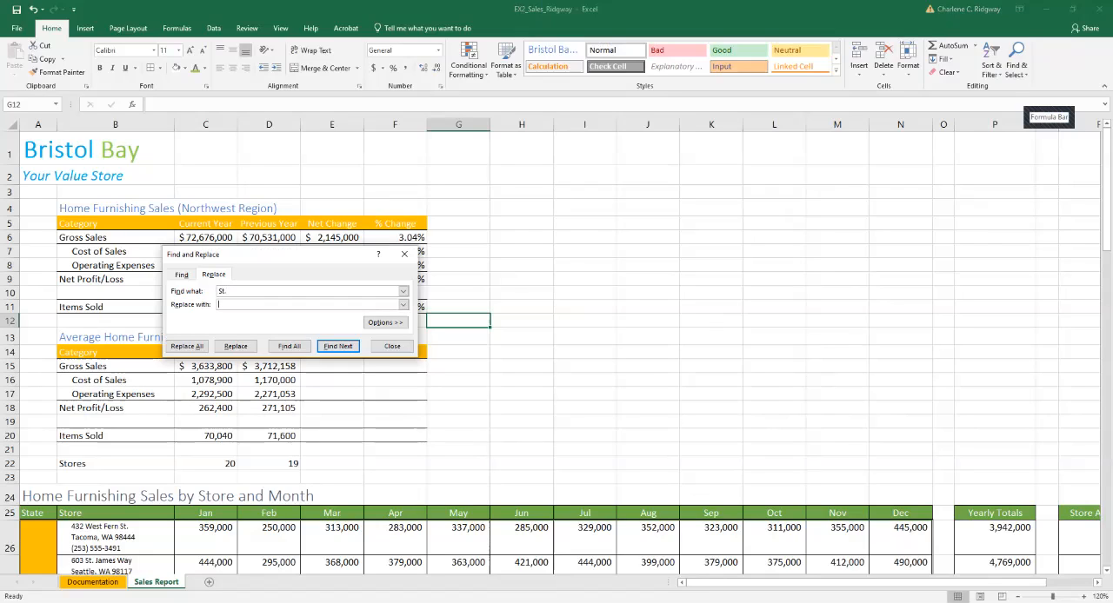
type("Street")
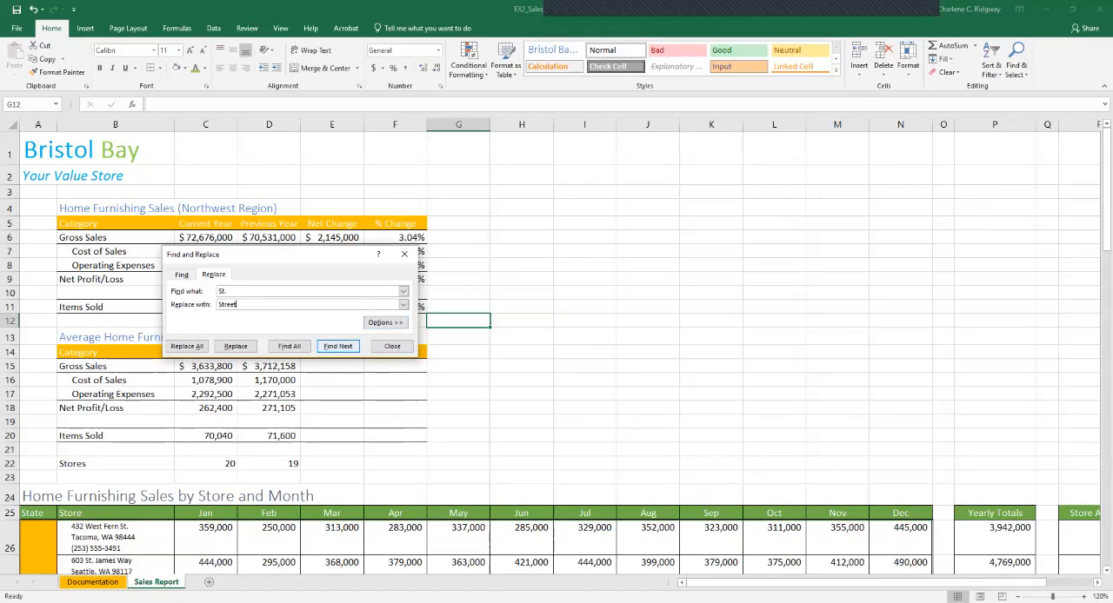
key("Return")
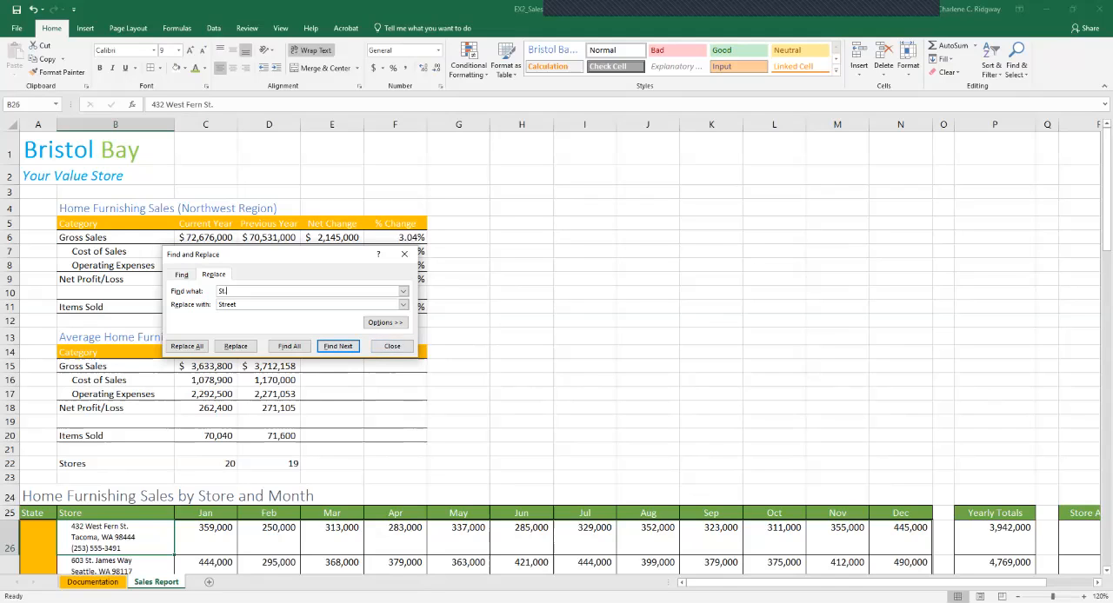
left_click_drag(1107, 176, 1107, 345)
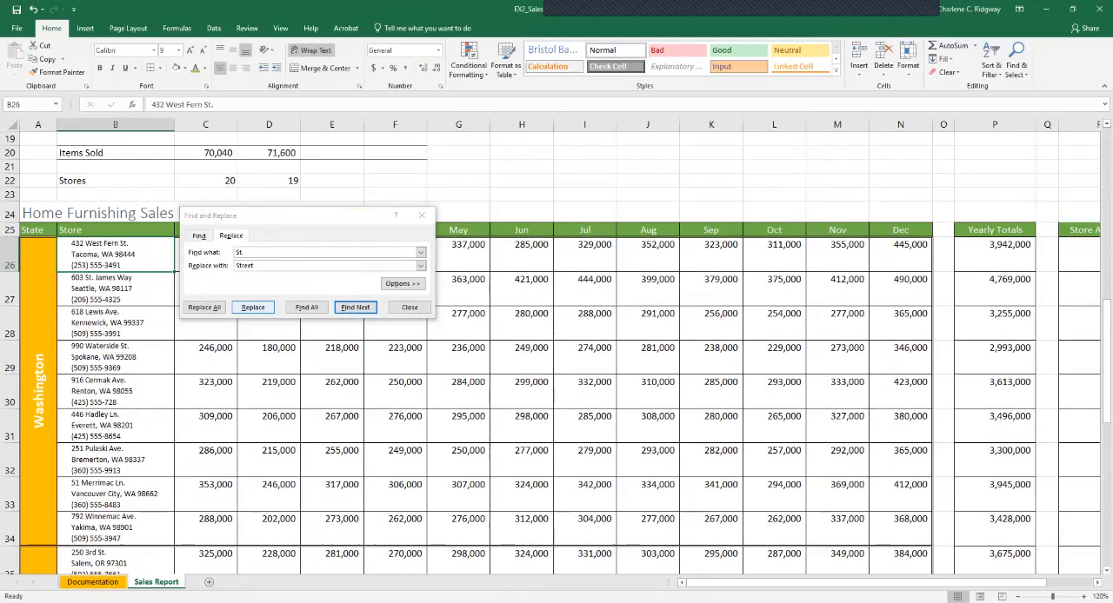
Replace "St." with "Street" one match at a time in the Store column, skipping the saint's name in B27.
left_click(253, 307)
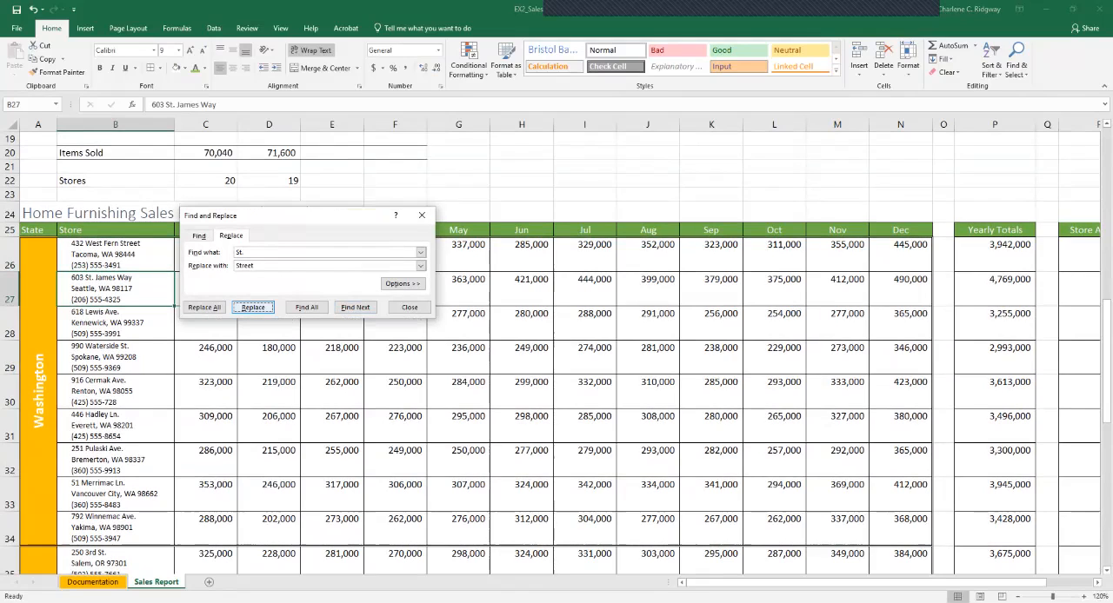
left_click(354, 307)
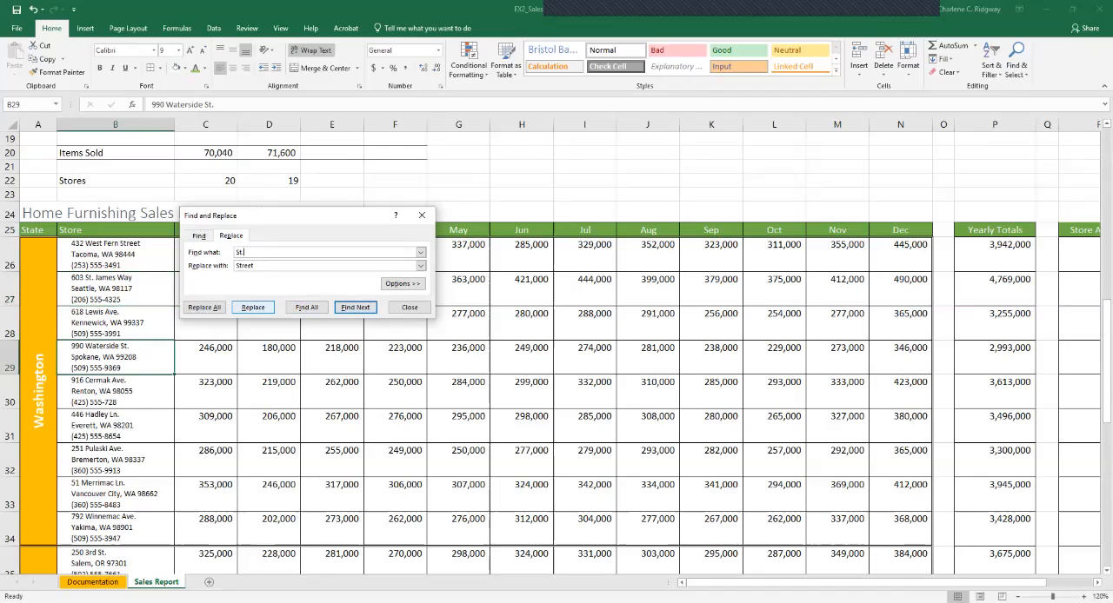
left_click(253, 307)
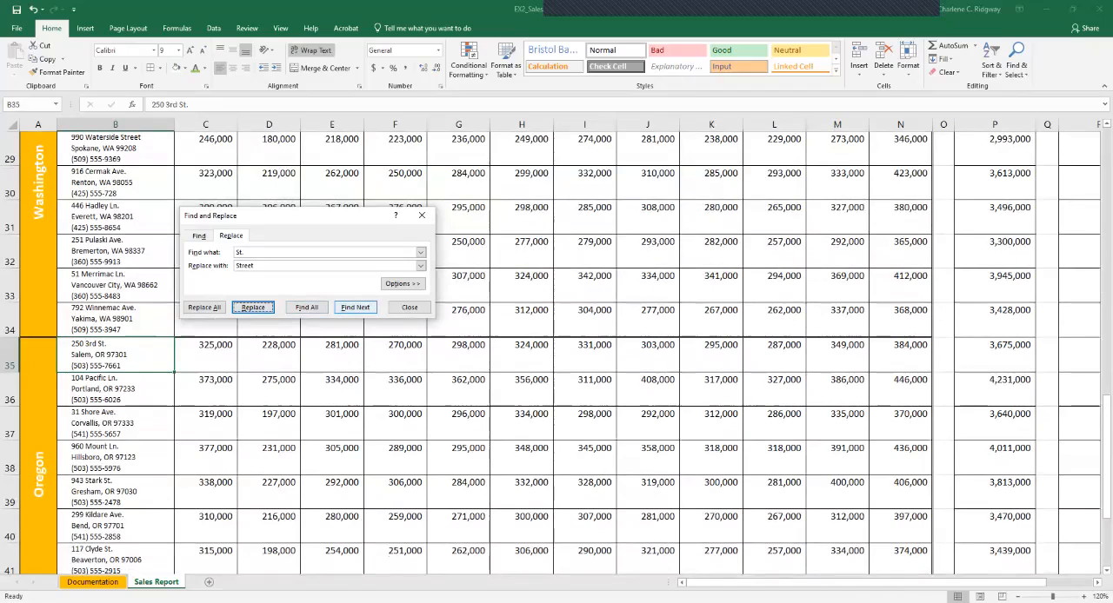
left_click(253, 308)
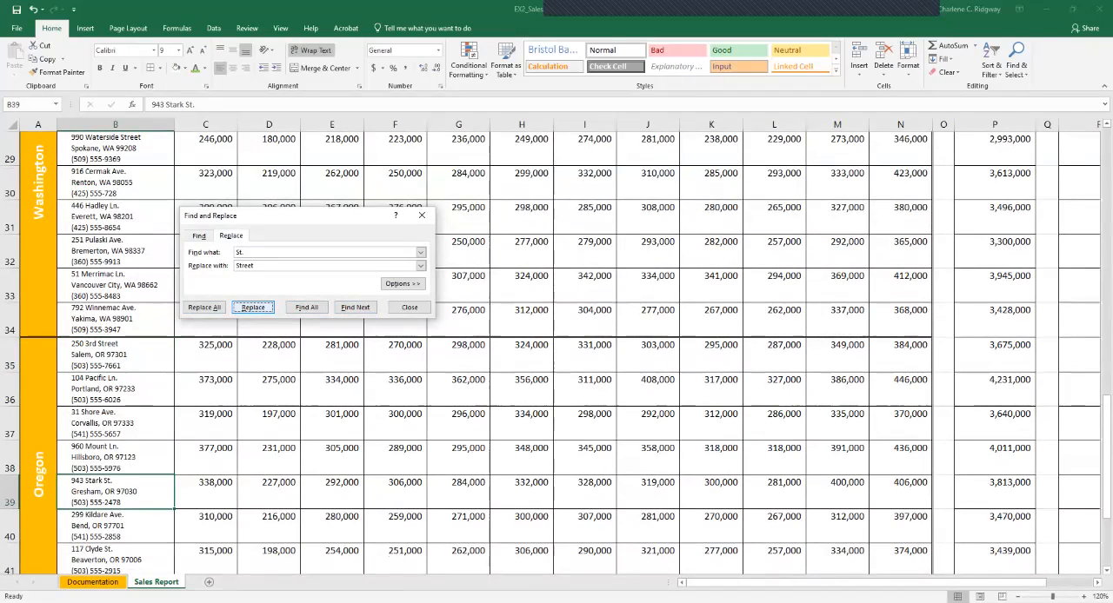
left_click(253, 308)
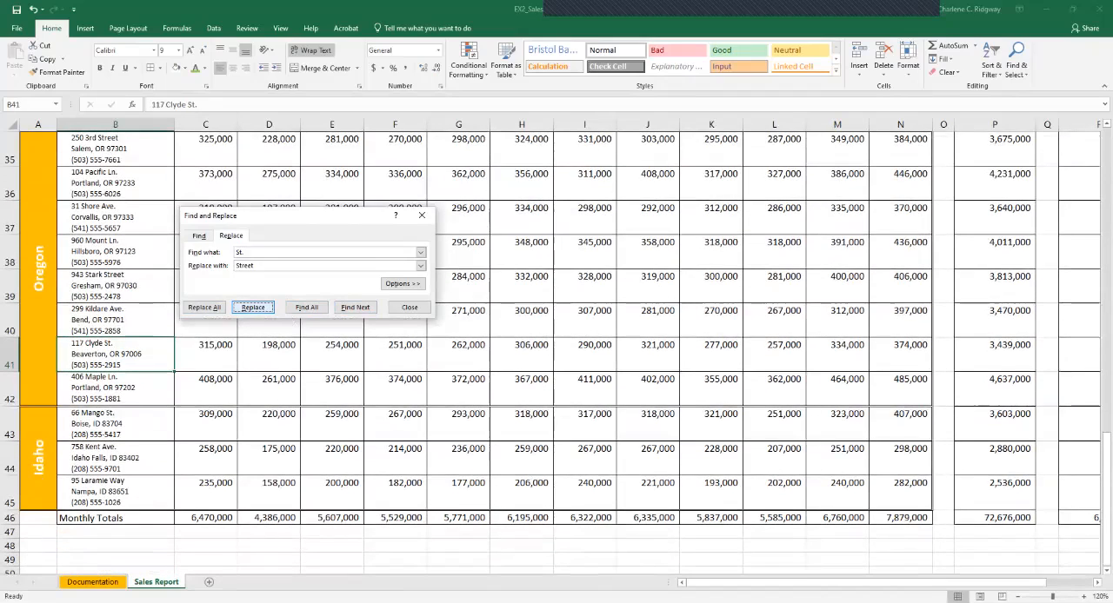
left_click(253, 308)
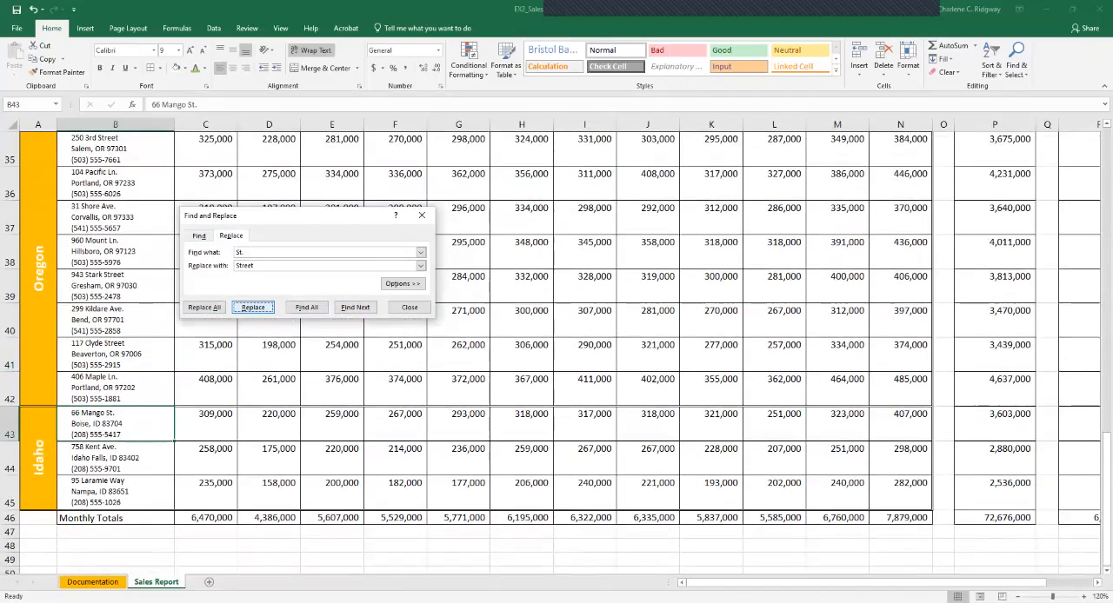
left_click(253, 308)
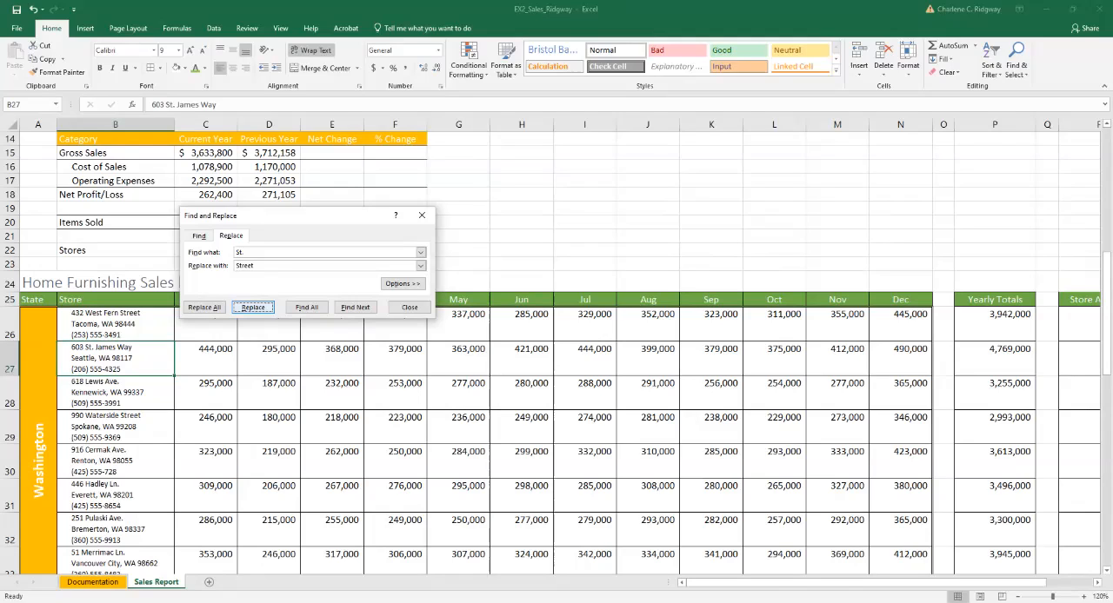
Replace every "Ave." on the sheet with "Avenue" in one pass.
left_click(246, 252)
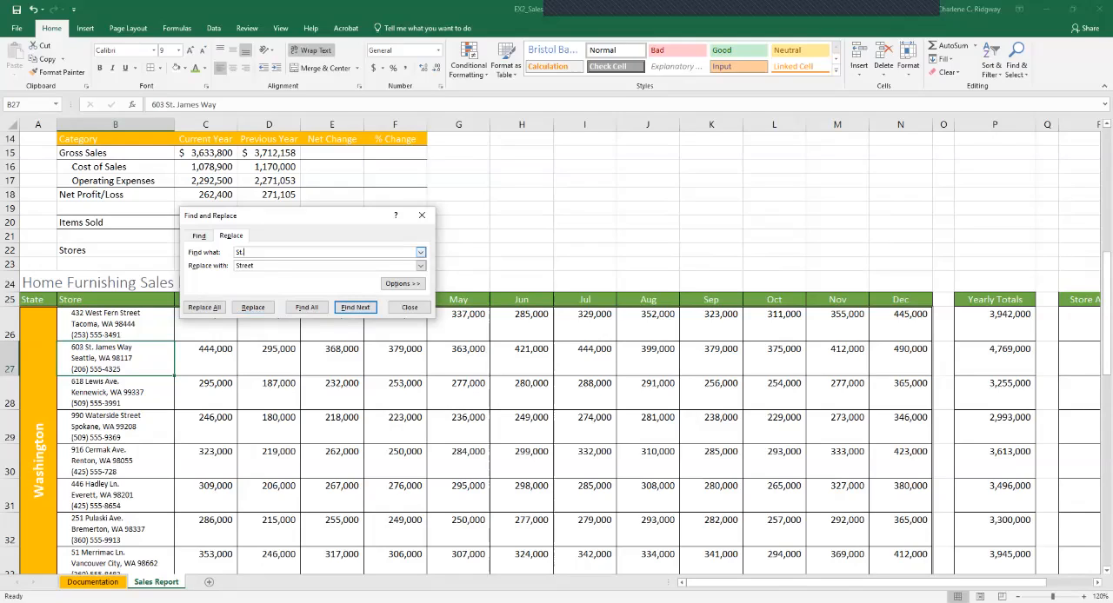
key("BackSpace")
key("BackSpace")
key("BackSpace")
type("Ave")
type(".")
key("Tab")
type("Avenue")
left_click(204, 307)
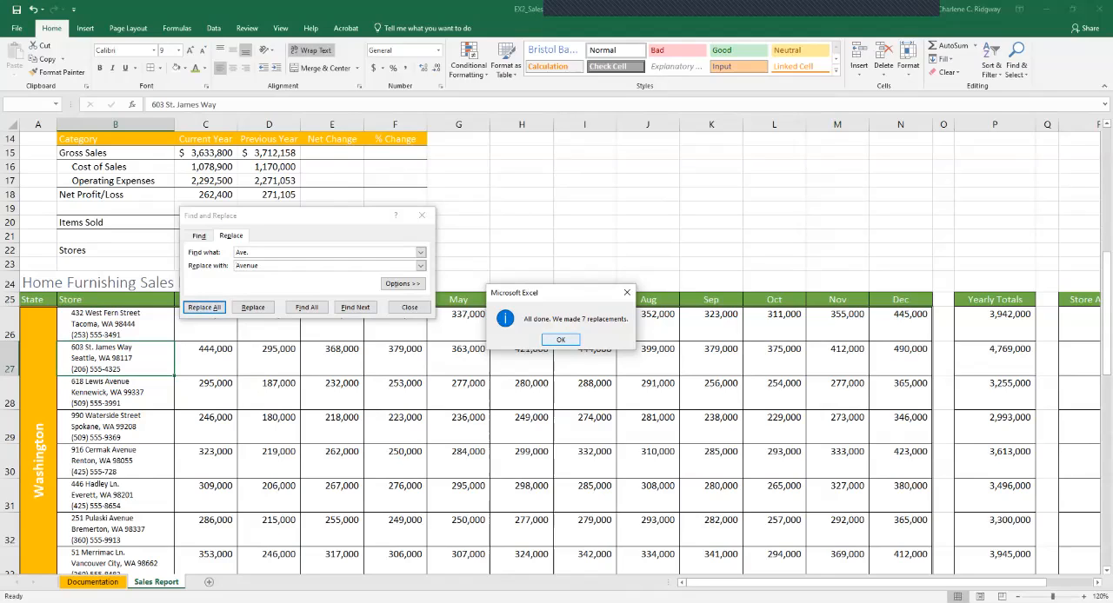
key("Return")
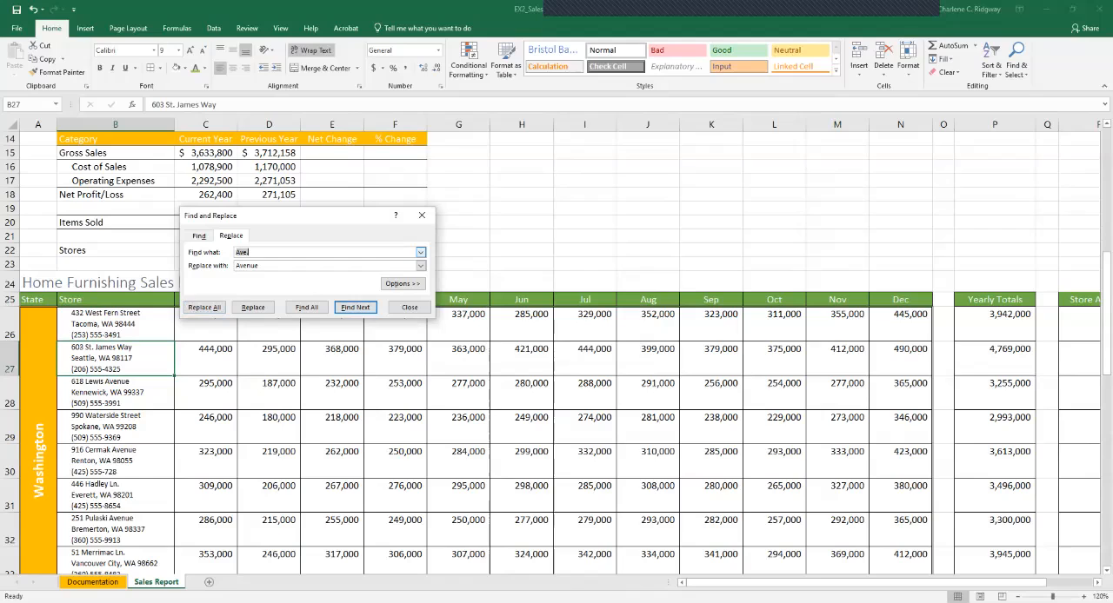
Replace every "Ln." on the sheet with "Lane" in one pass.
type("Ln.")
double_click(240, 266)
type("Lane")
left_click(204, 307)
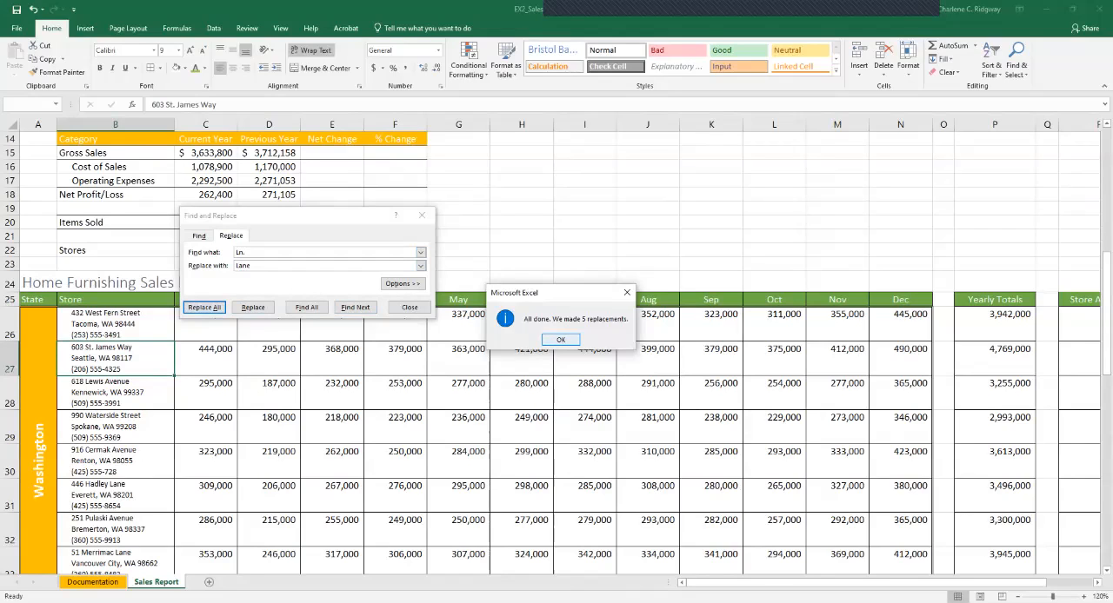
left_click(561, 340)
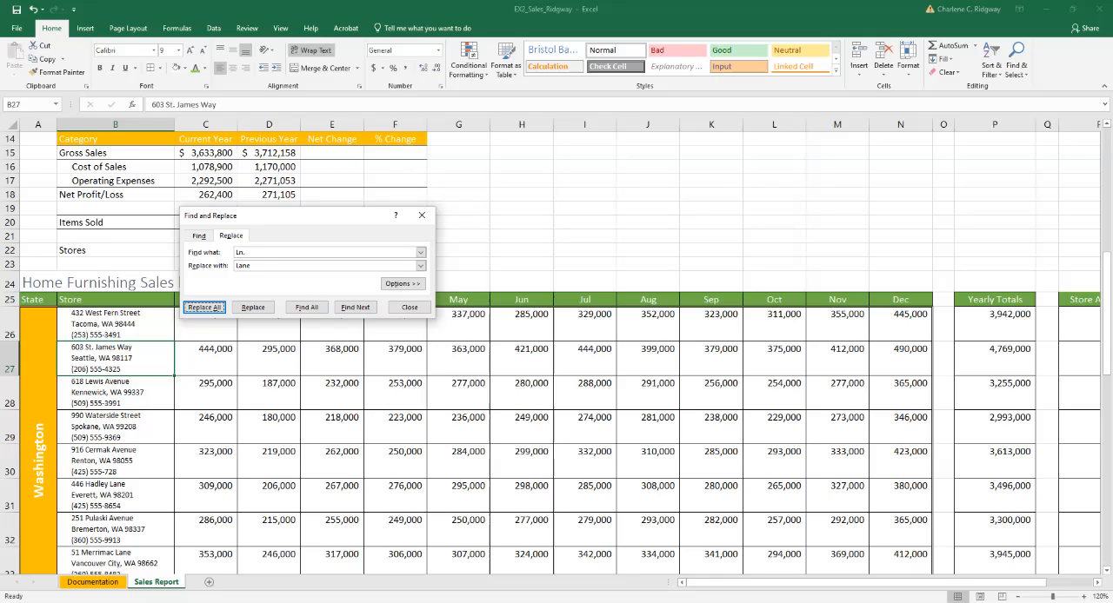
Expand the Find and Replace options and clear both the search text and the replacement text.
left_click(402, 284)
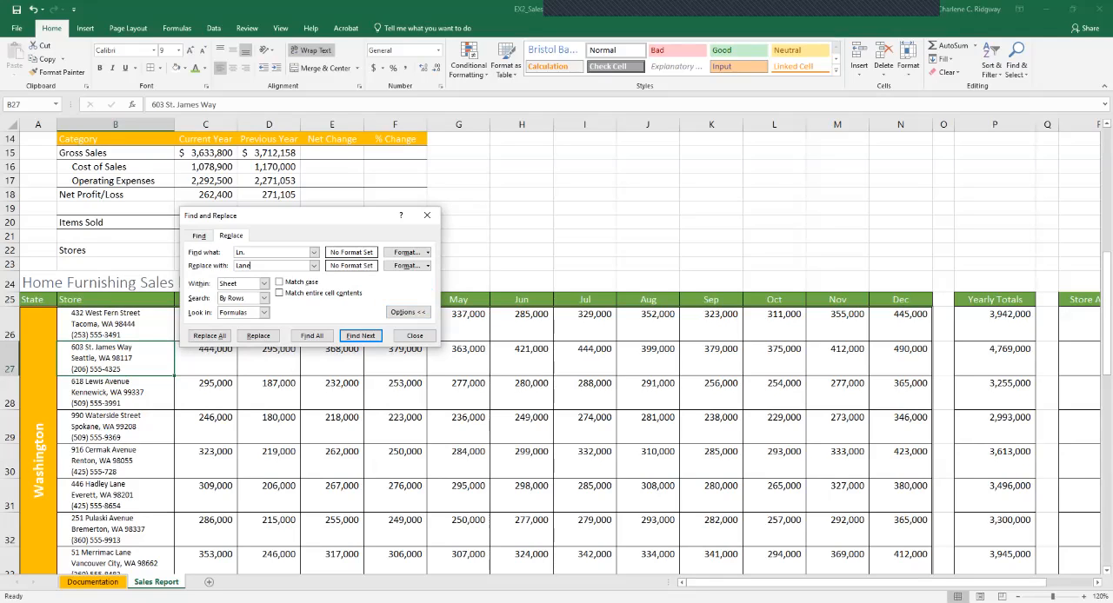
double_click(239, 252)
key("Delete")
key("Tab")
key("Delete")
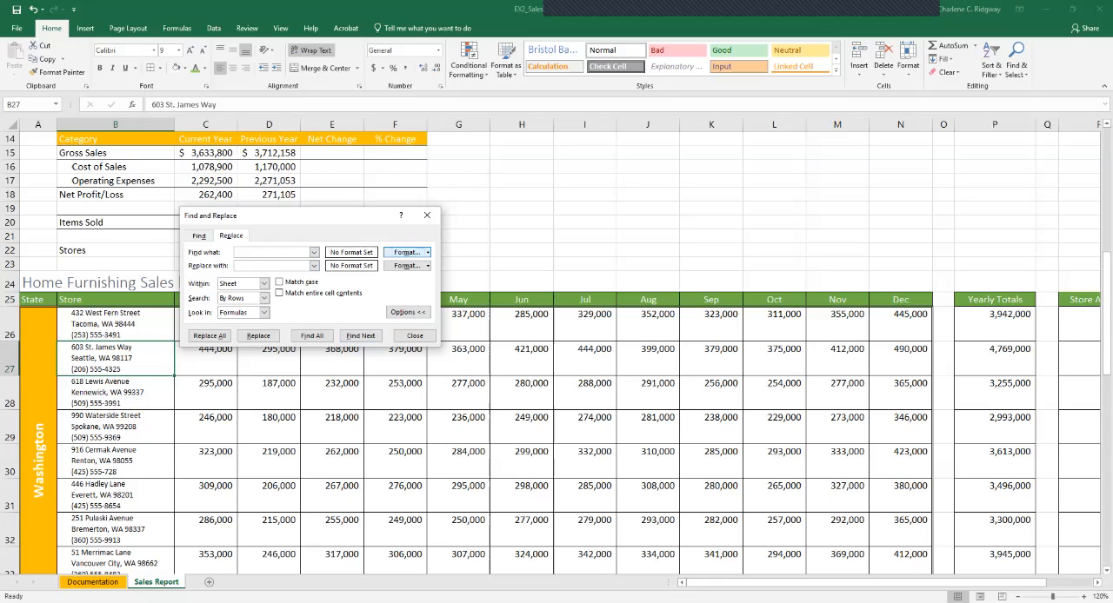
Set the format to find to a white font on a gold fill.
left_click(406, 252)
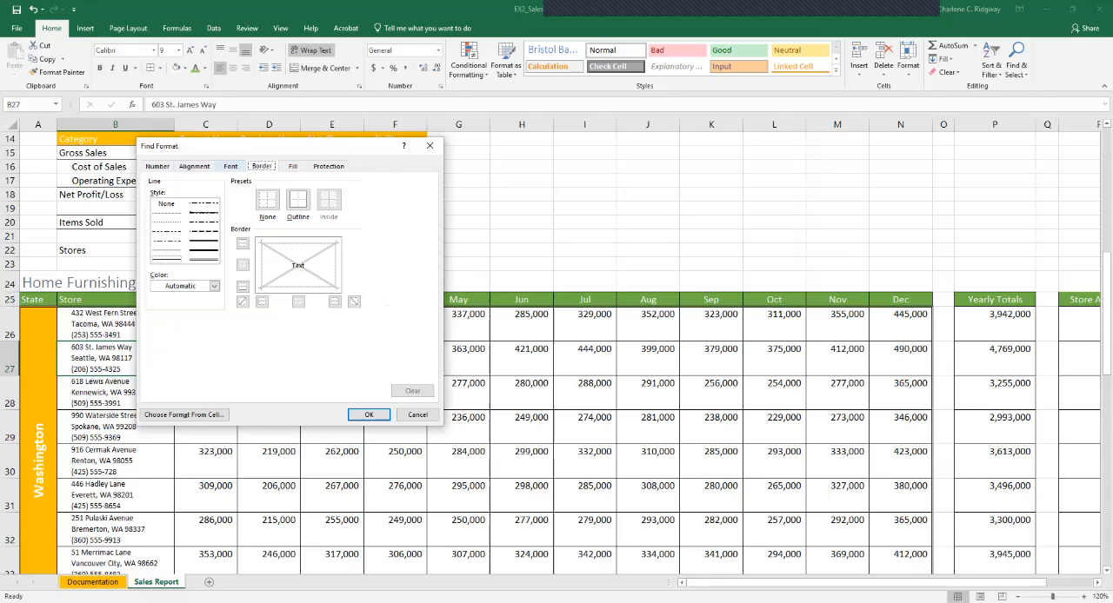
left_click(230, 166)
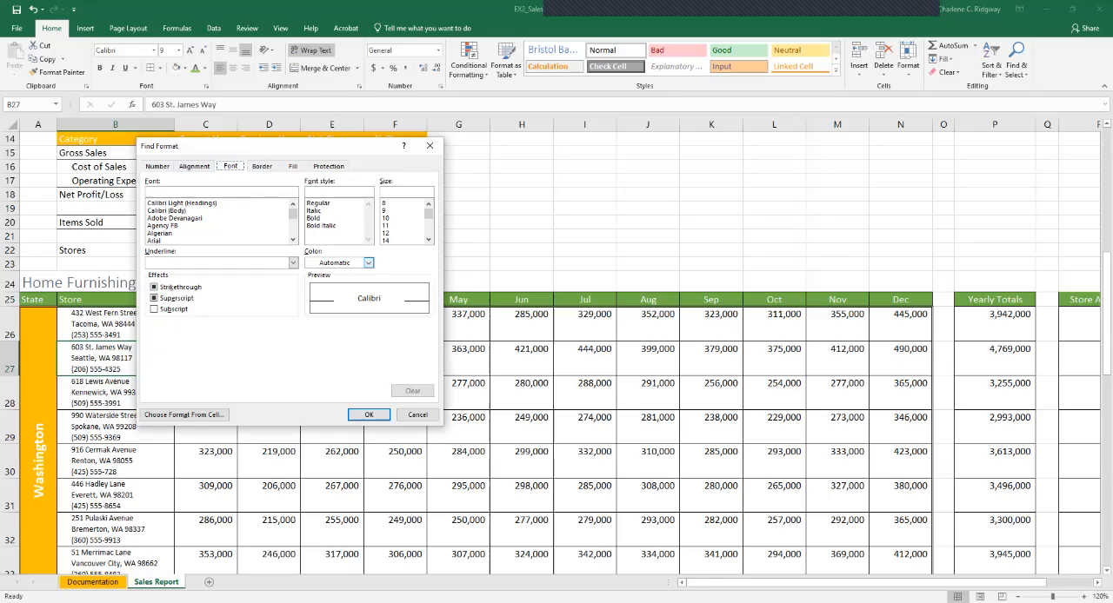
left_click(368, 262)
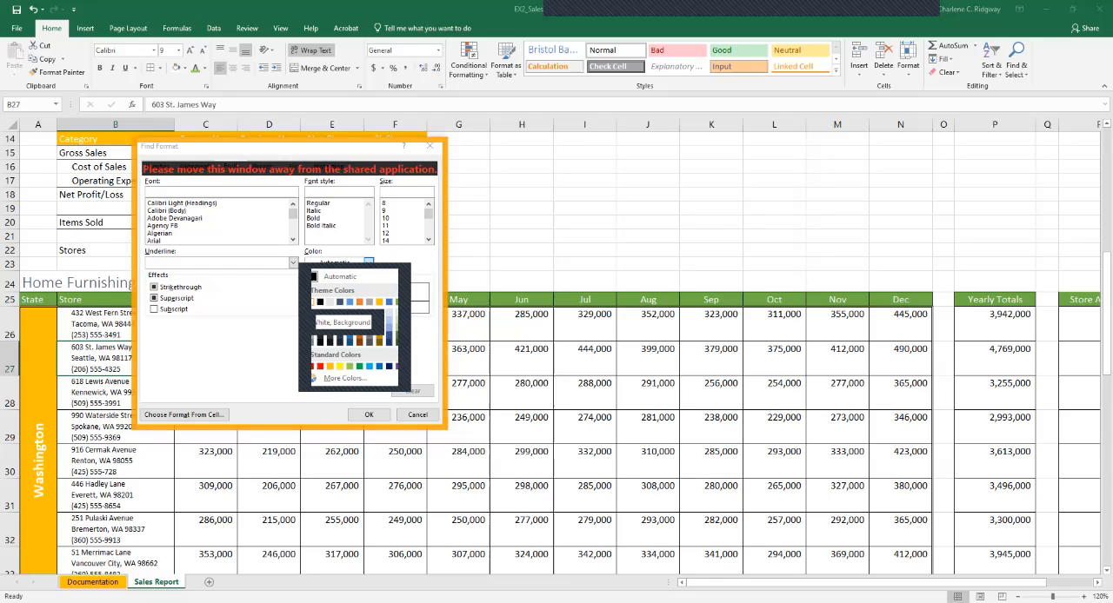
left_click(312, 302)
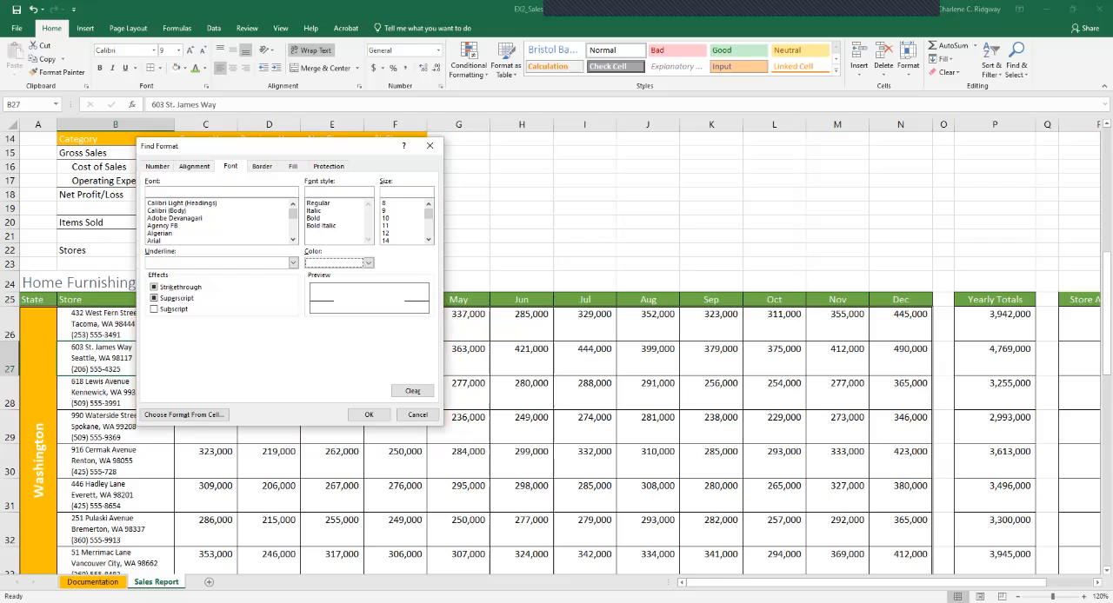
left_click(293, 166)
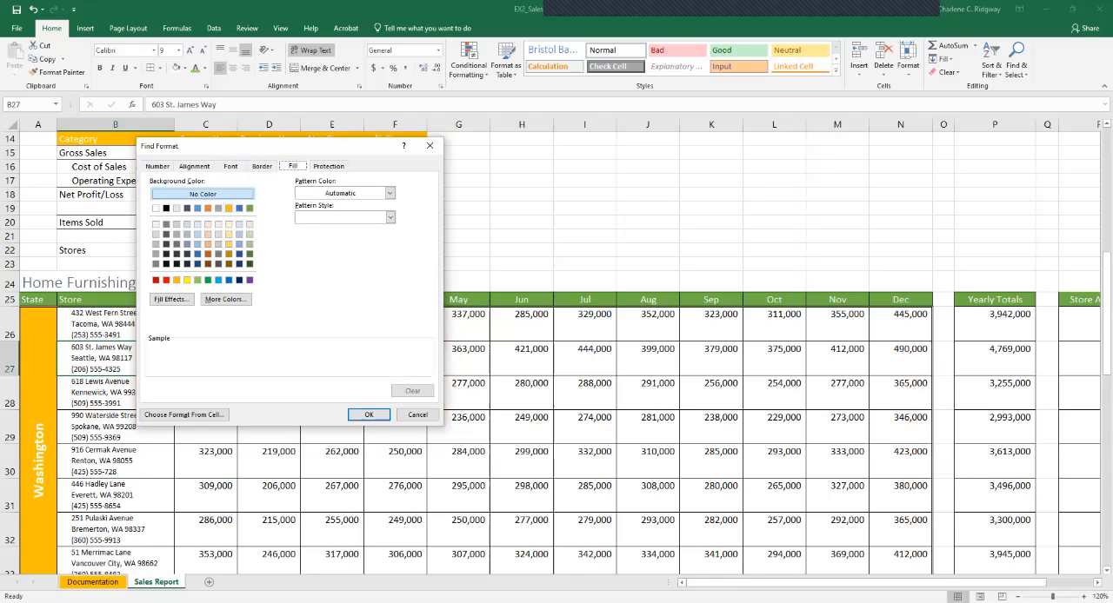
left_click(228, 208)
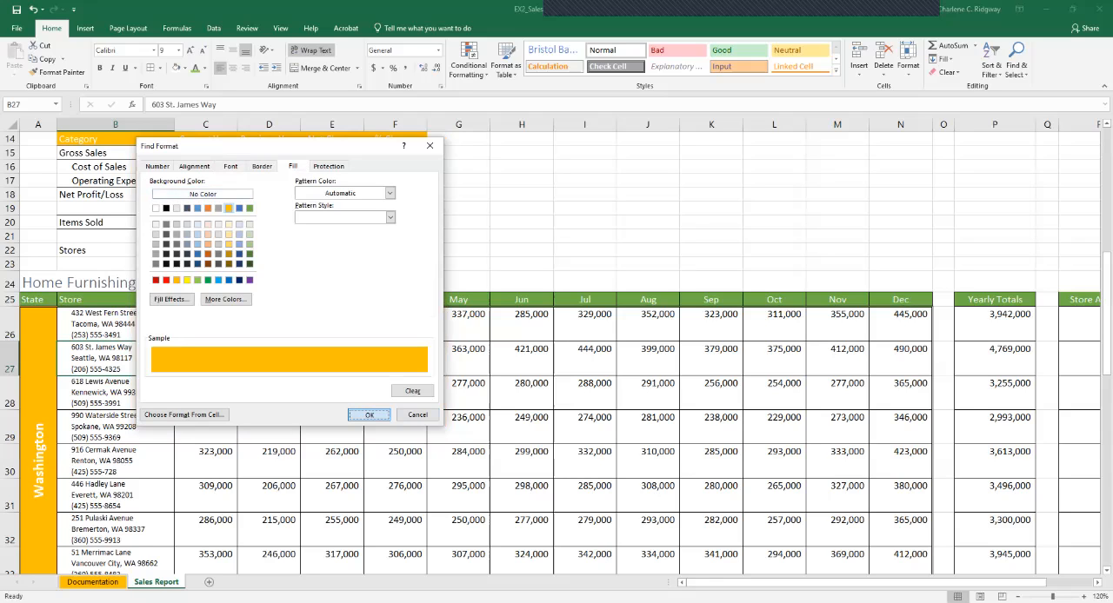
left_click(368, 415)
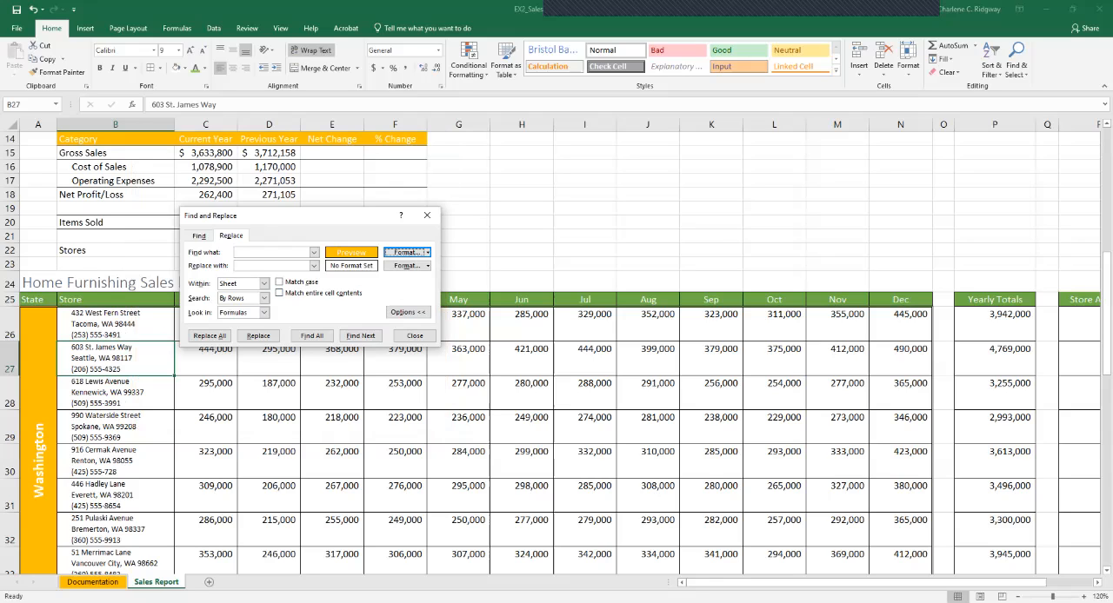
Set the replacement format to a blue accent font on a gold fill and replace all matching cells on the sheet.
left_click(407, 266)
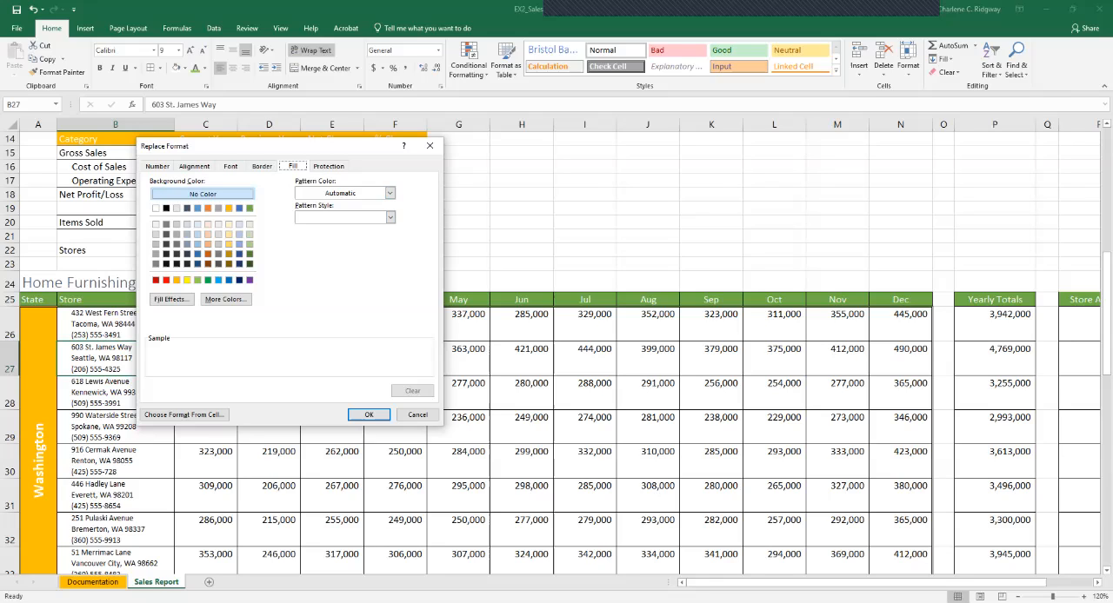
left_click(229, 209)
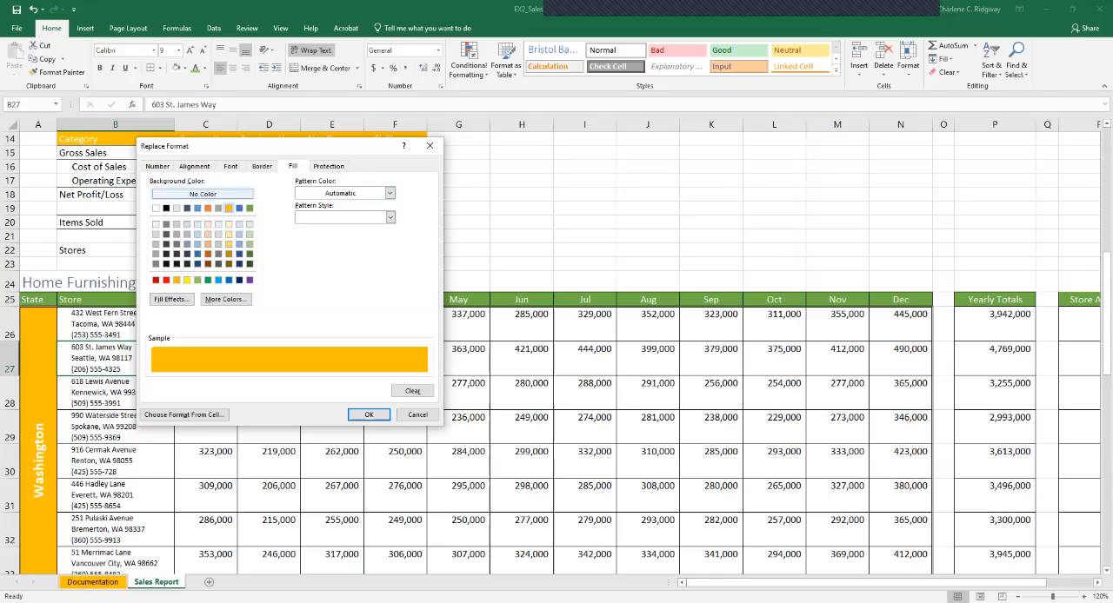
left_click(229, 166)
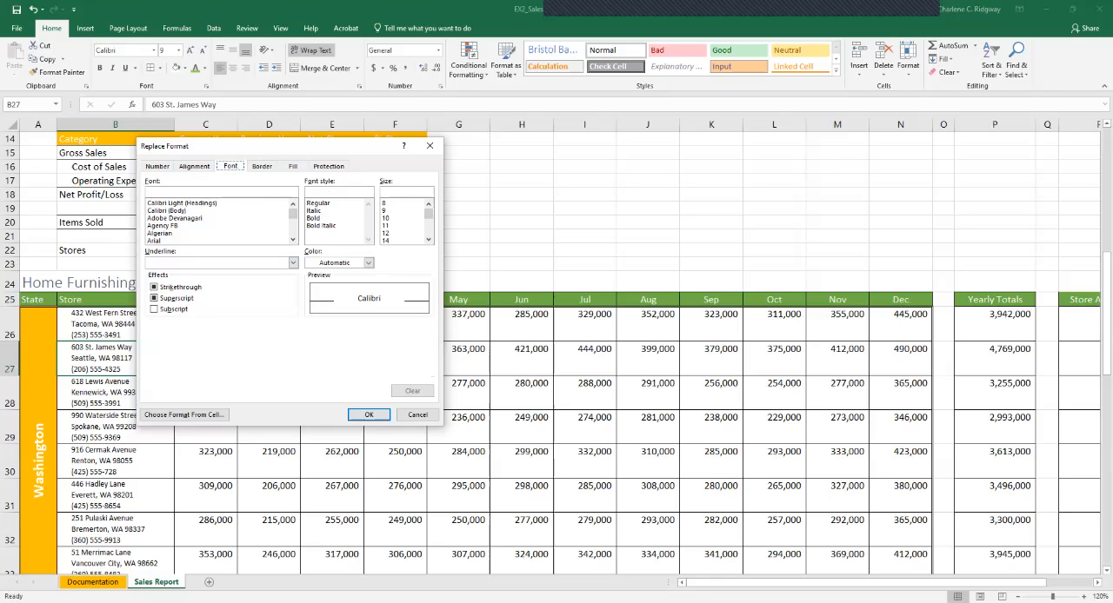
left_click(368, 262)
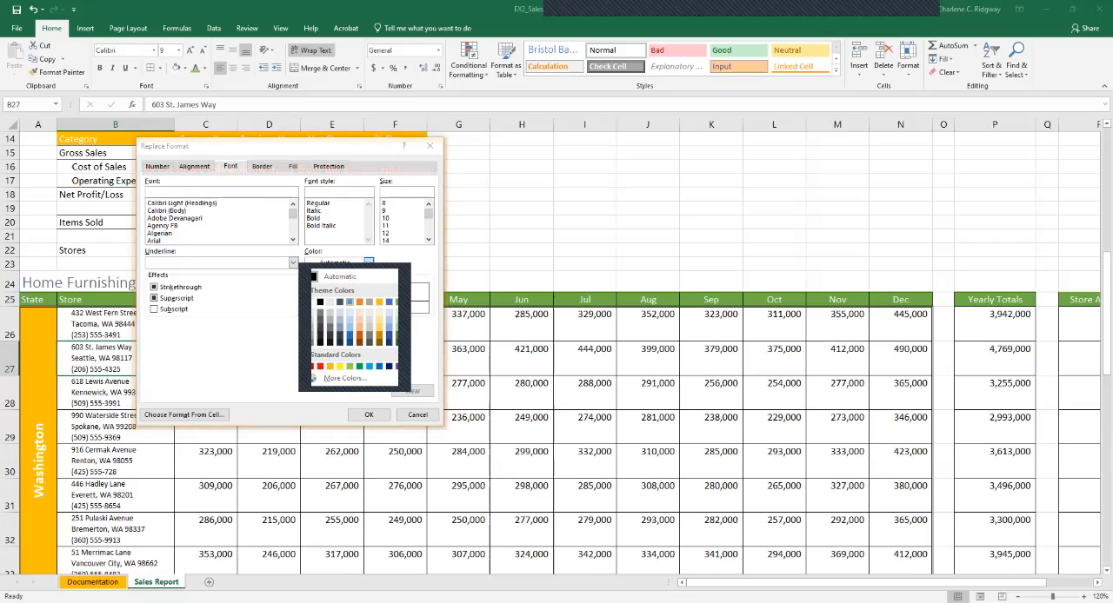
left_click(349, 303)
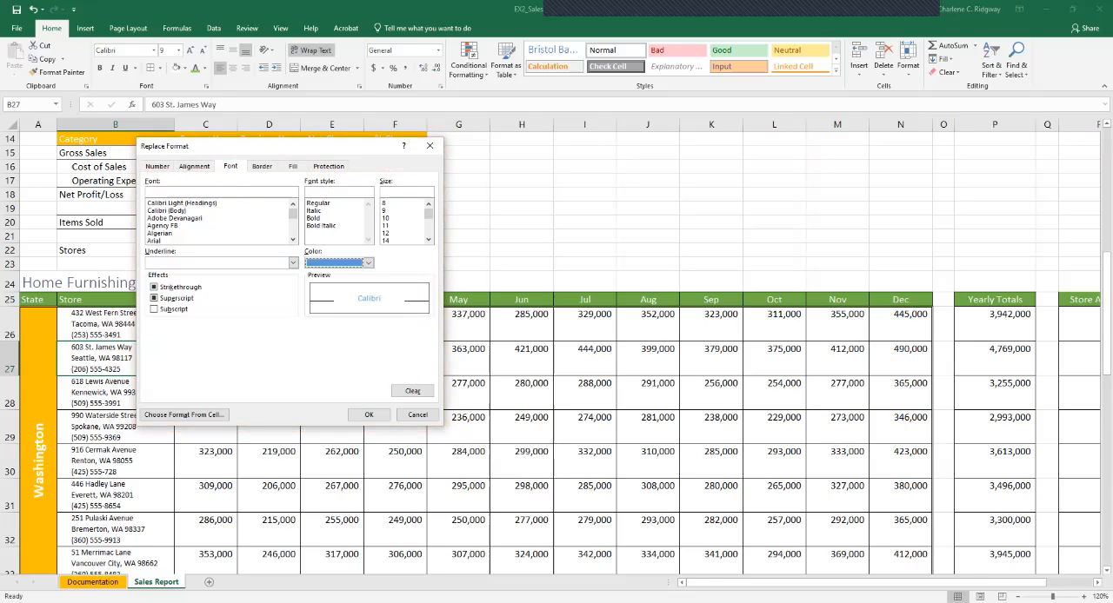
left_click(368, 415)
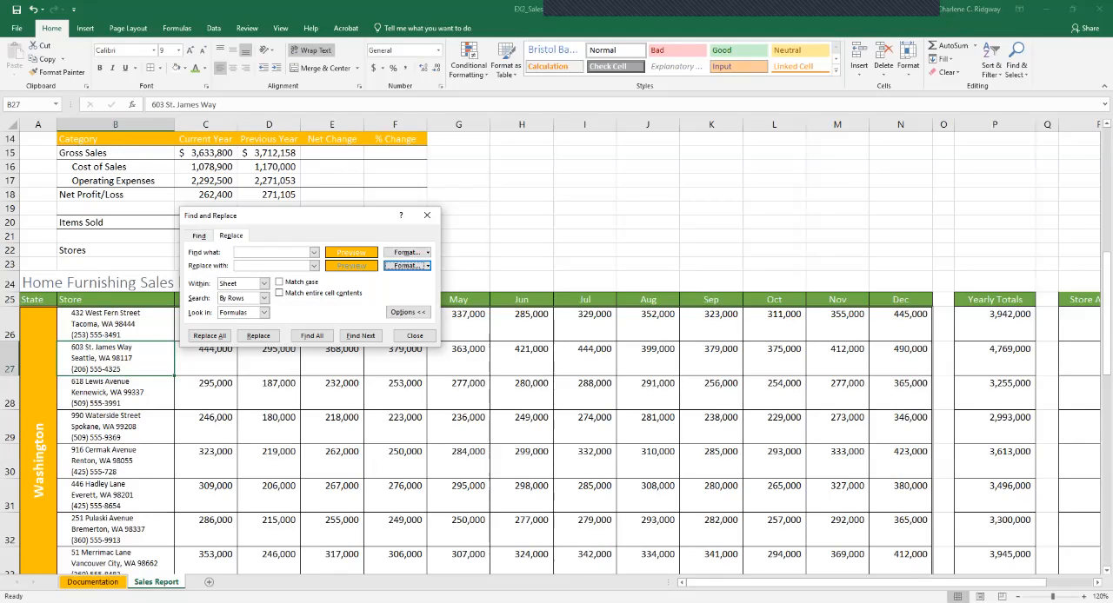
left_click(209, 335)
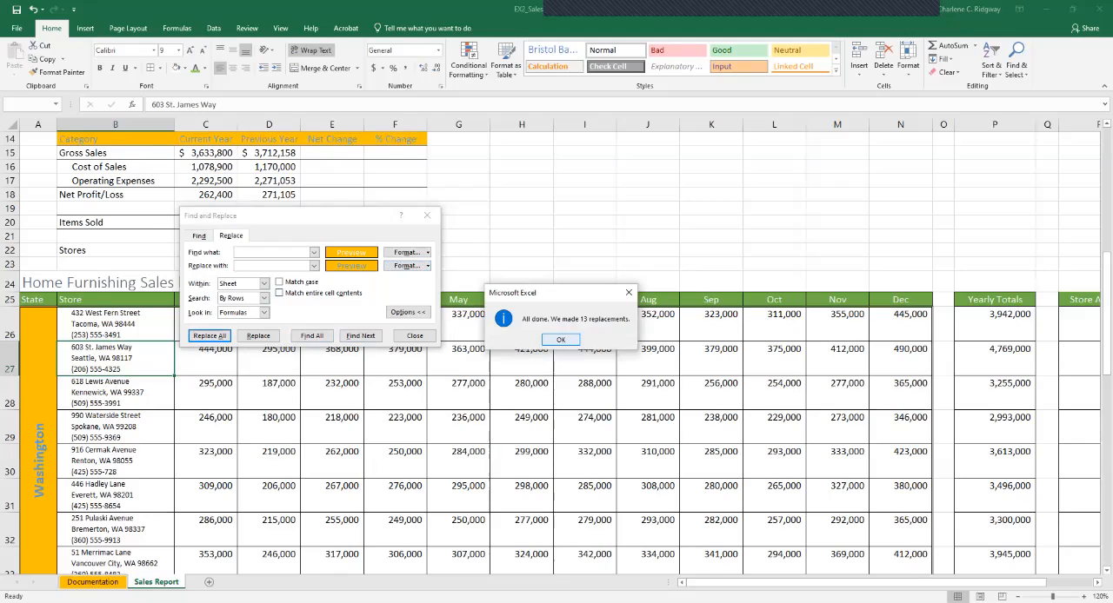
key("Return")
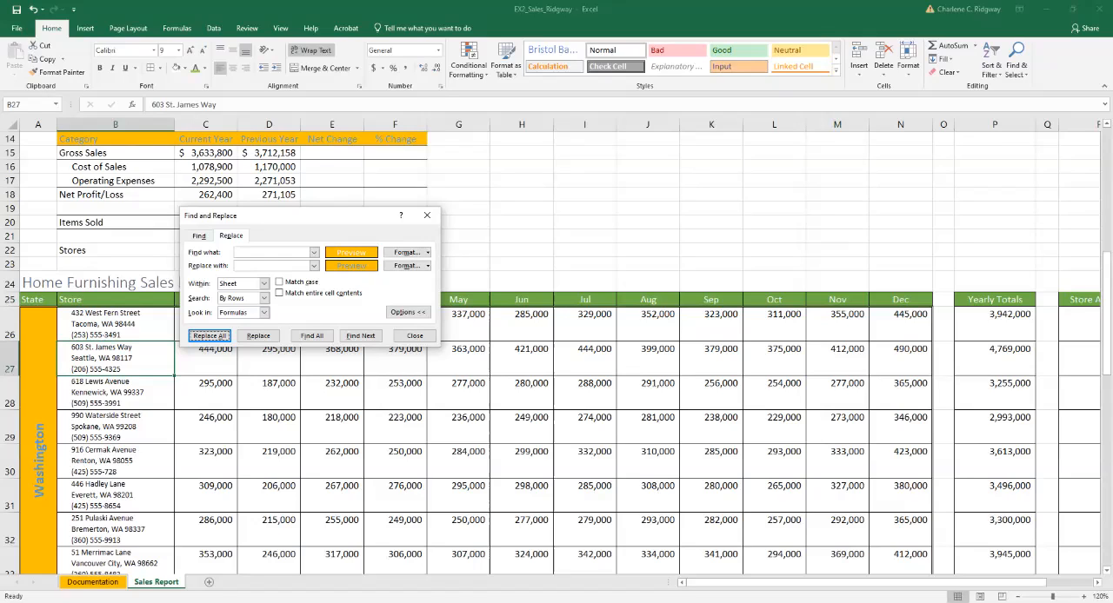
Clear both the find format and the replace format, and close Find and Replace.
left_click(406, 252)
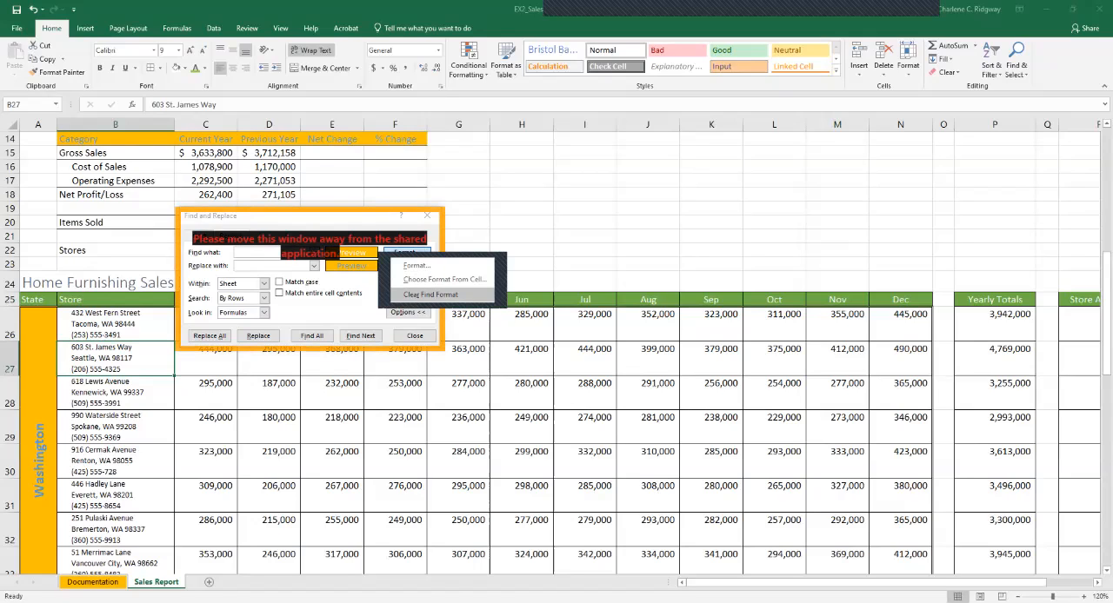
left_click(431, 294)
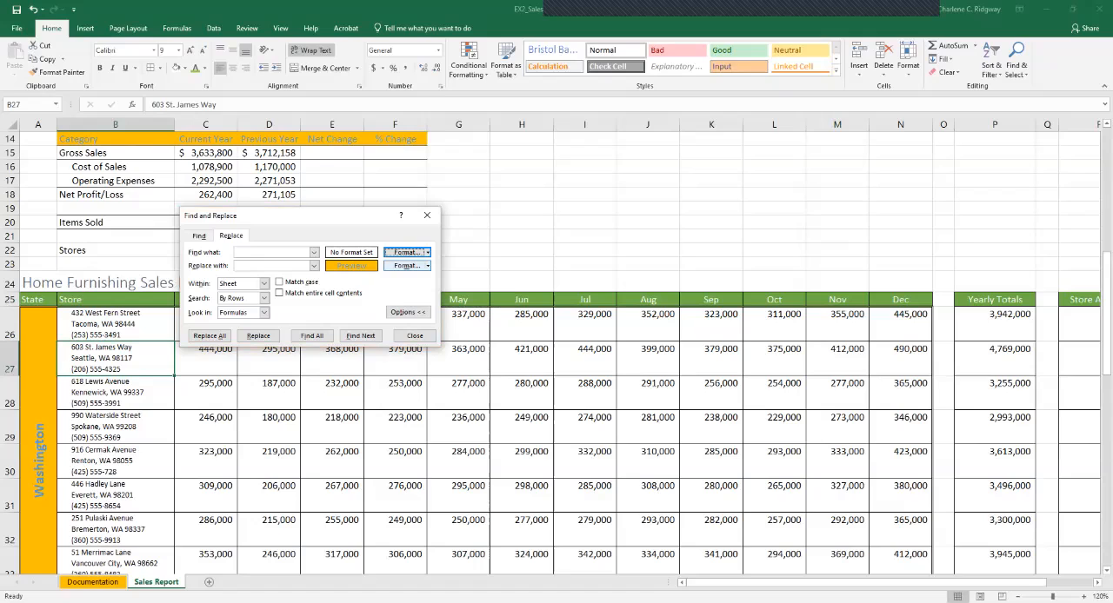
left_click(427, 265)
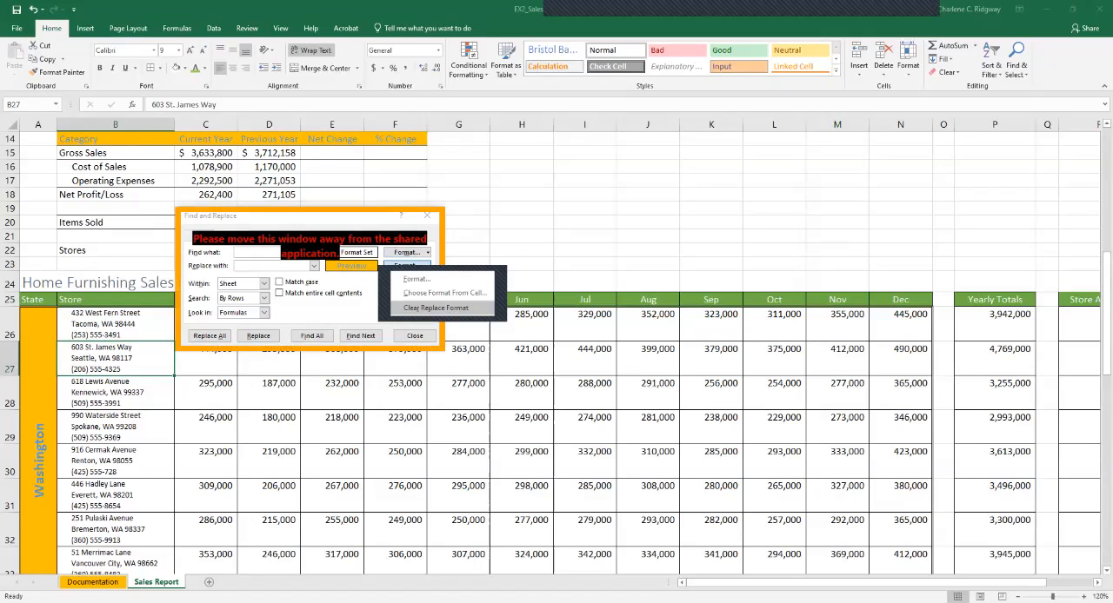
left_click(435, 308)
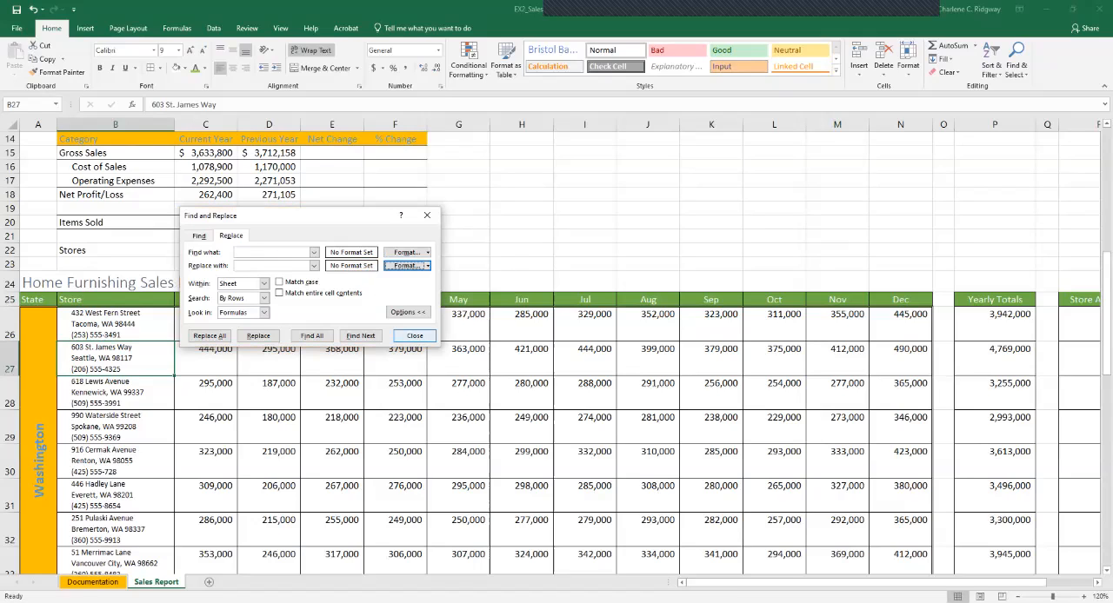
left_click(415, 336)
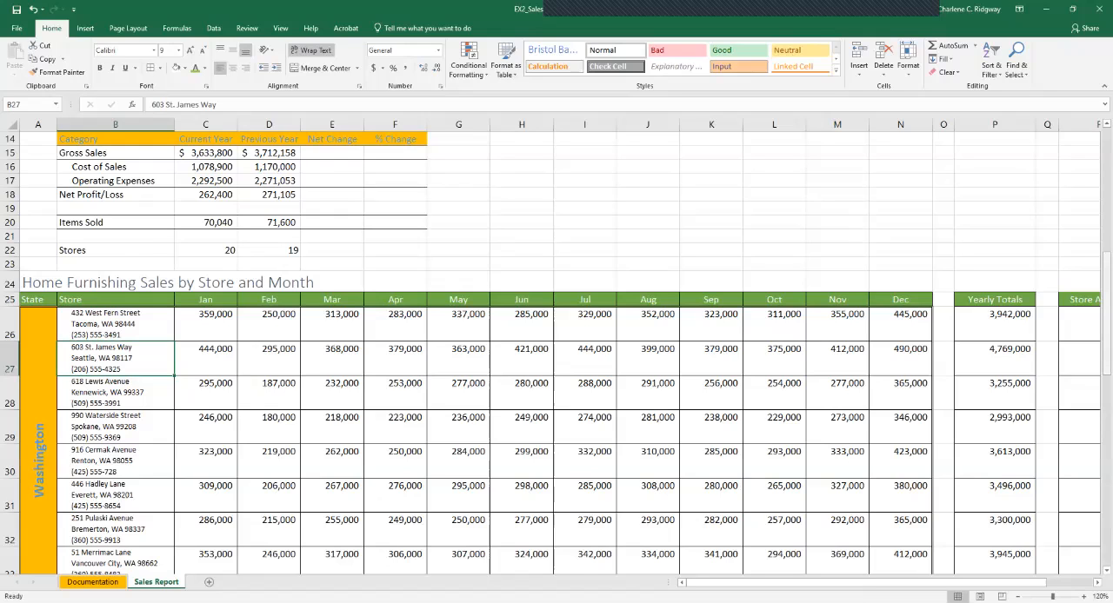
Return to cell A1 and apply the Ion theme to the workbook.
key("ctrl+Home")
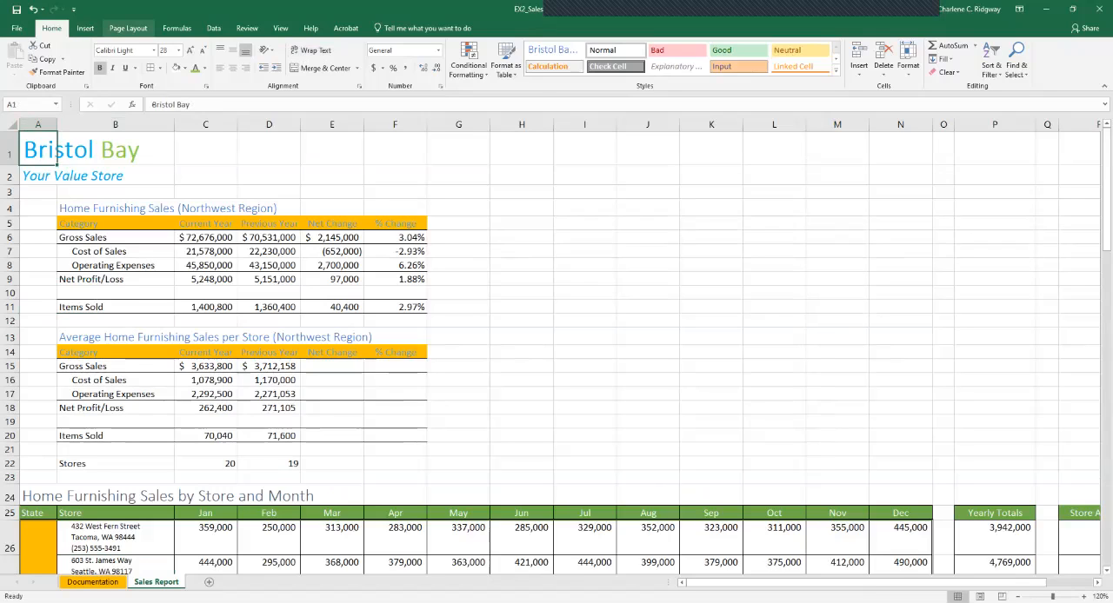
left_click(128, 28)
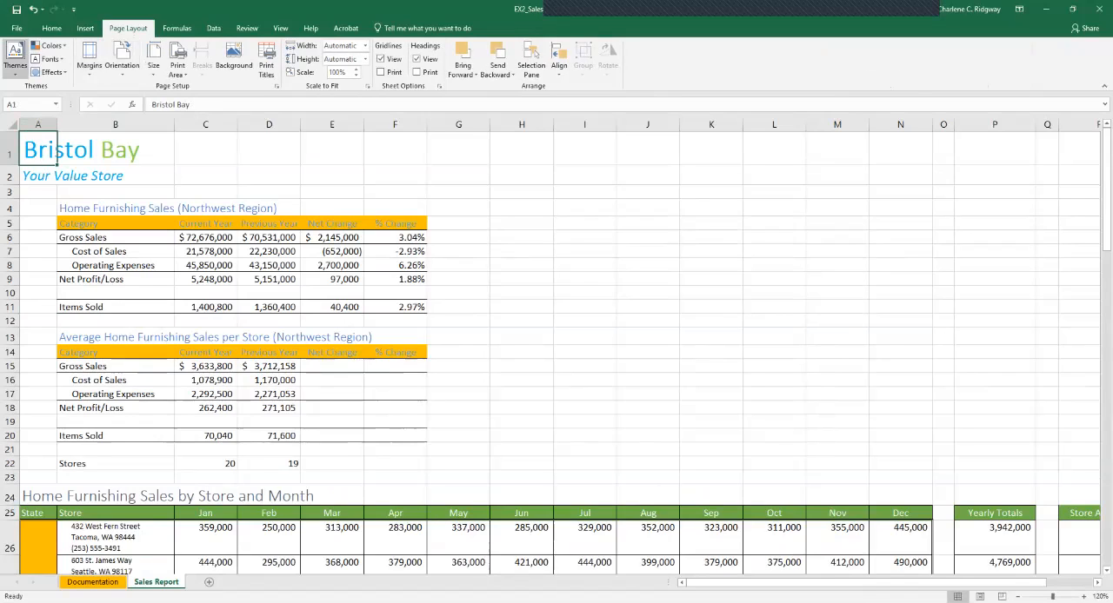
left_click(15, 59)
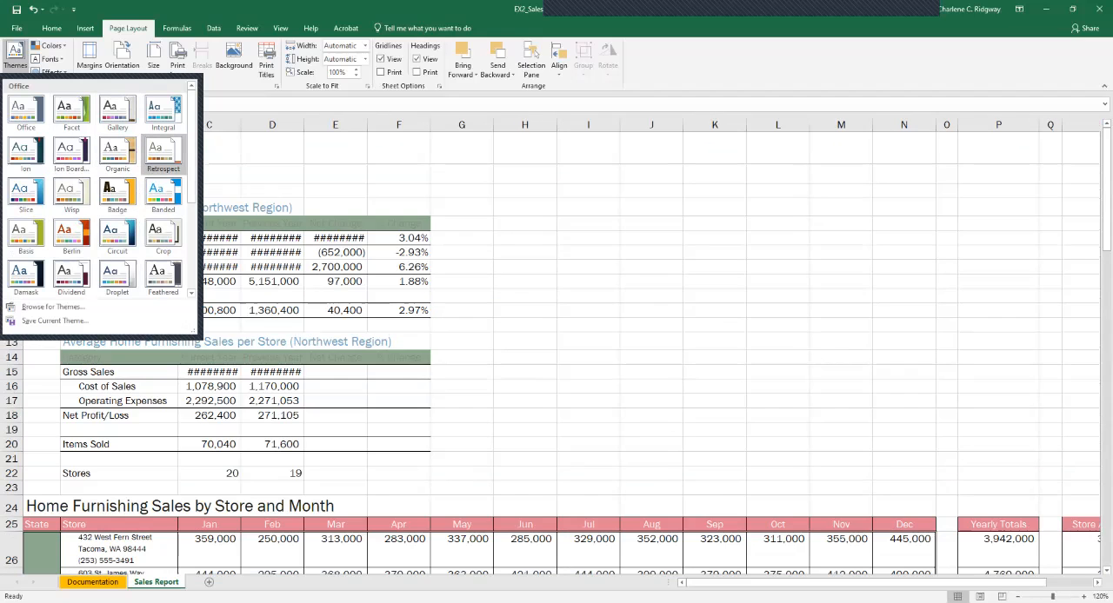
mouse_move(191, 118)
left_mouse_down()
mouse_move(191, 213)
mouse_move(191, 123)
left_mouse_up()
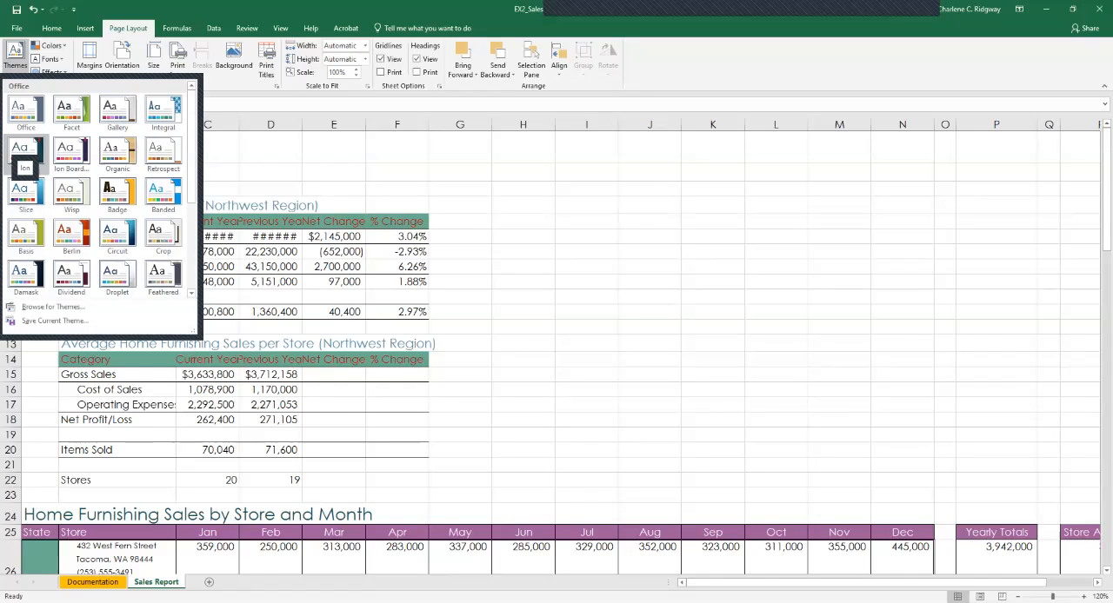
left_click(25, 153)
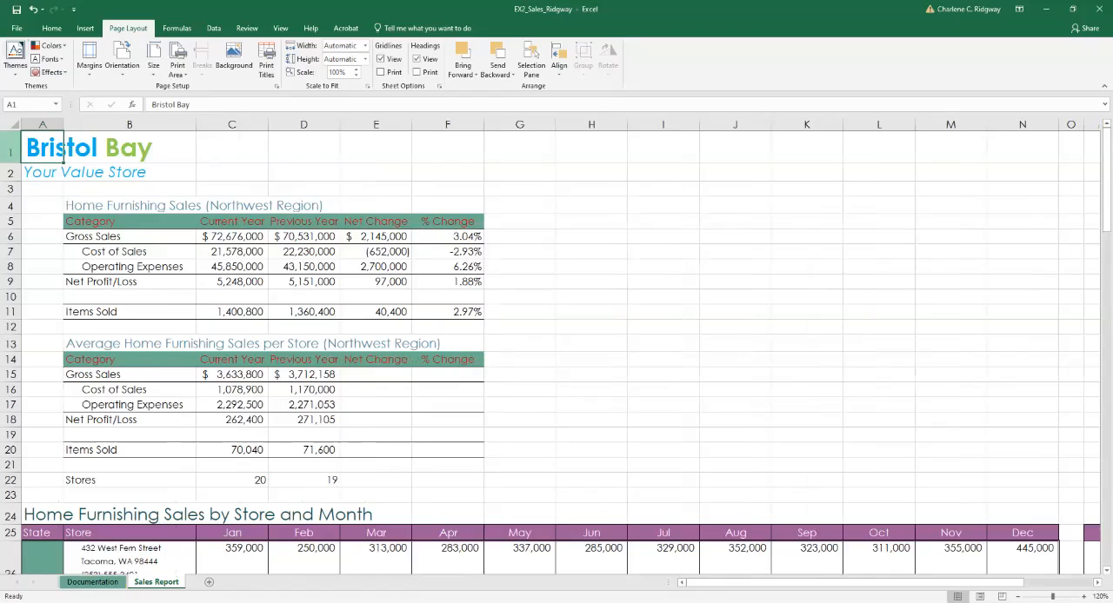
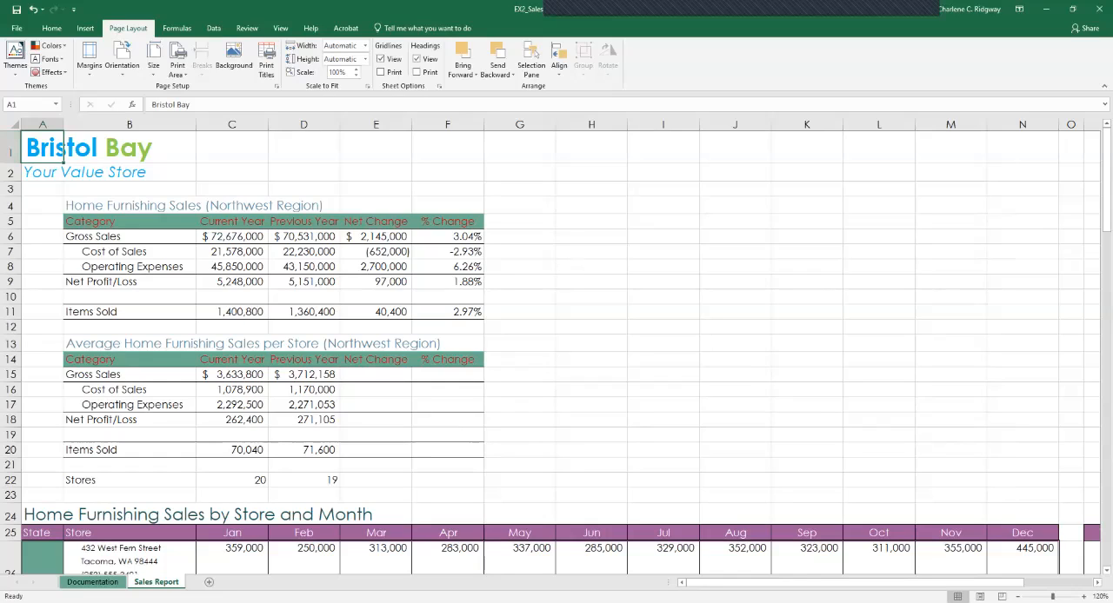
Highlight the values less than 0 in E6:F20 with Light Red Fill with Dark Red Text.
left_click(376, 237)
left_click_drag(375, 236, 448, 449)
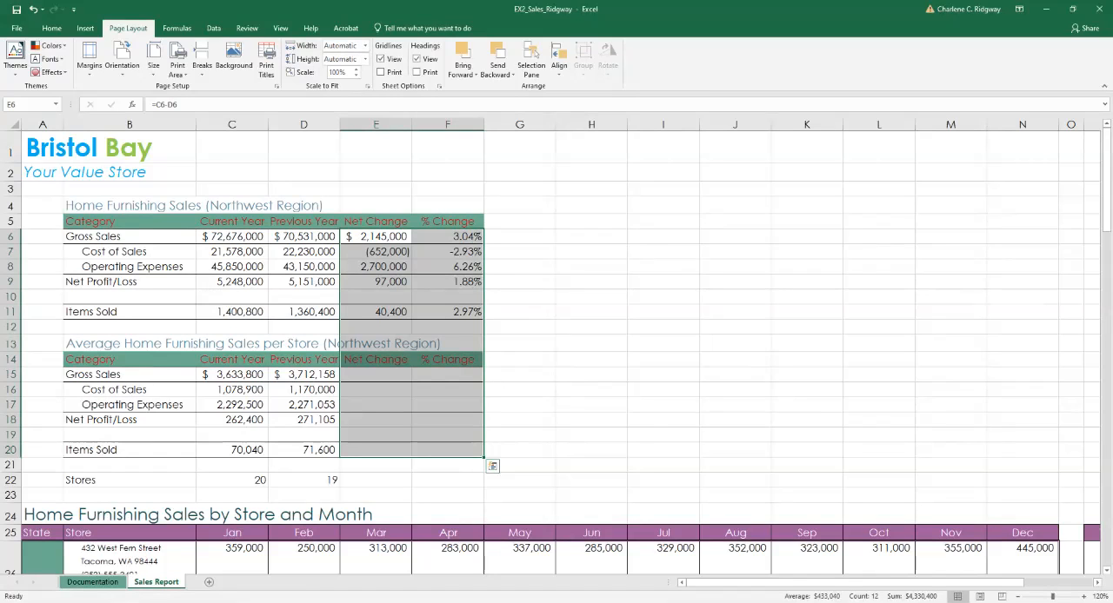
left_click(52, 28)
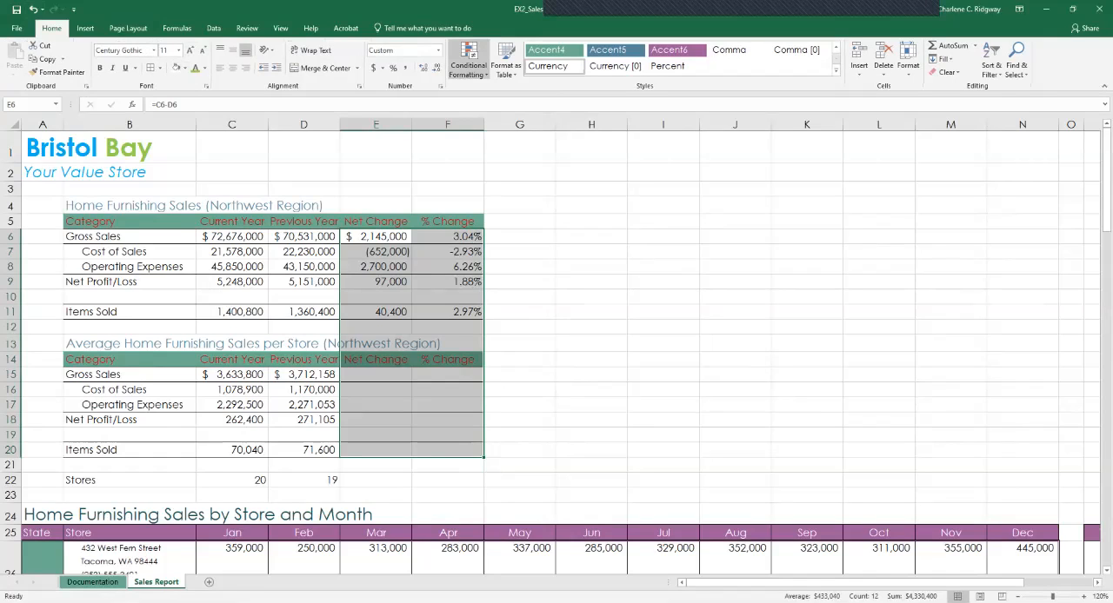
left_click(468, 59)
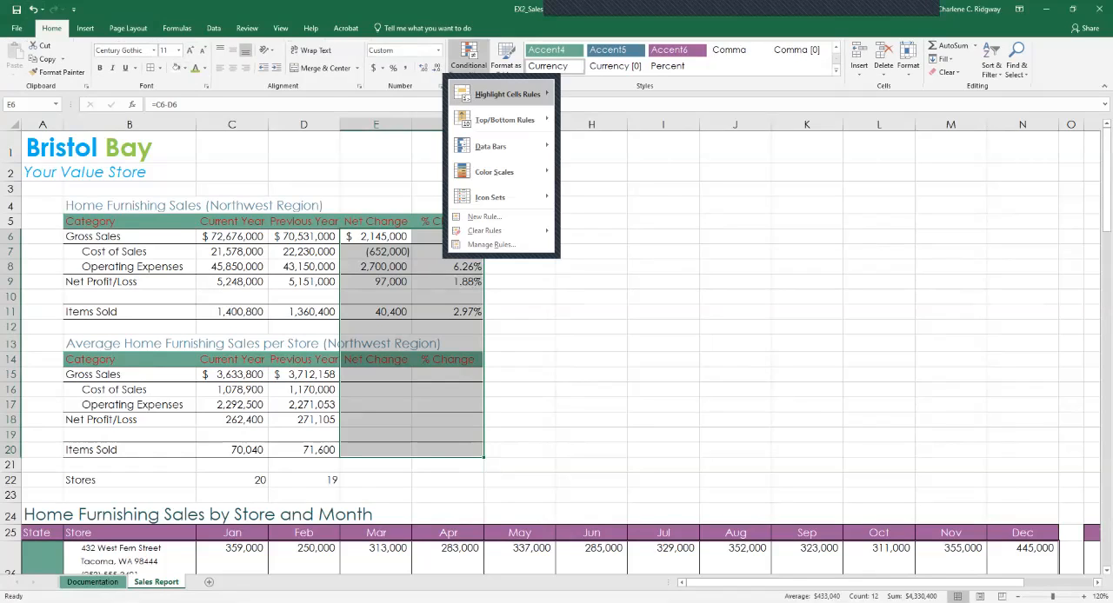
mouse_move(507, 94)
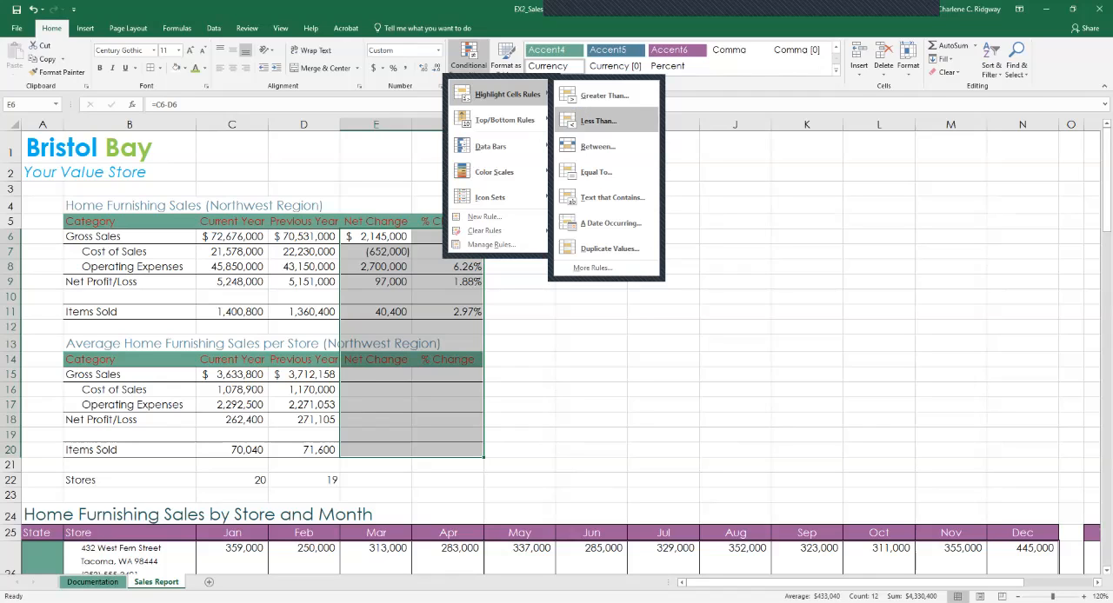
left_click(599, 121)
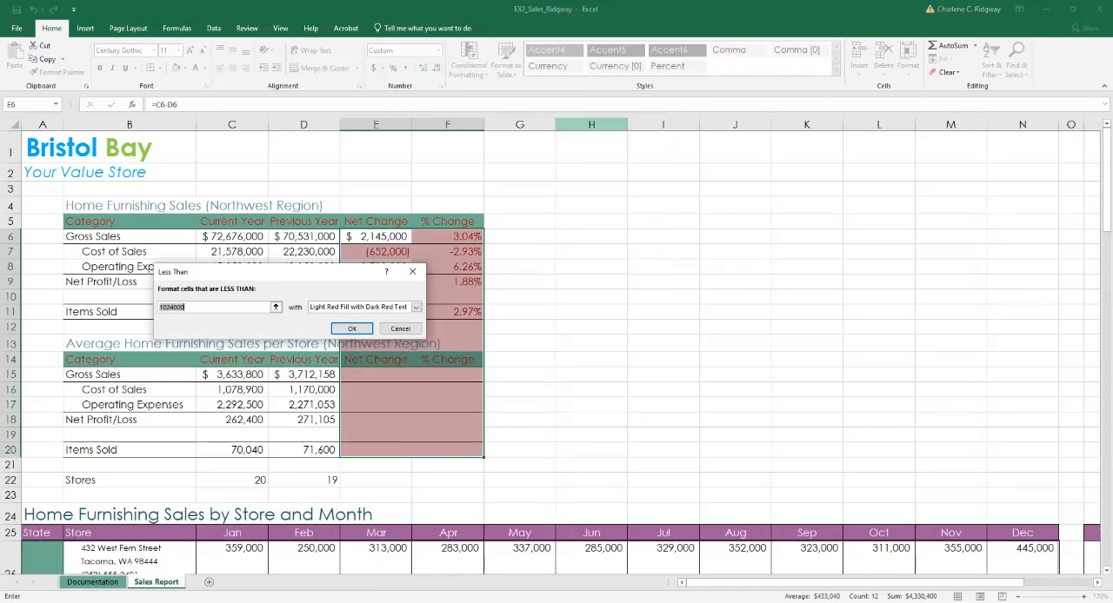
type("0")
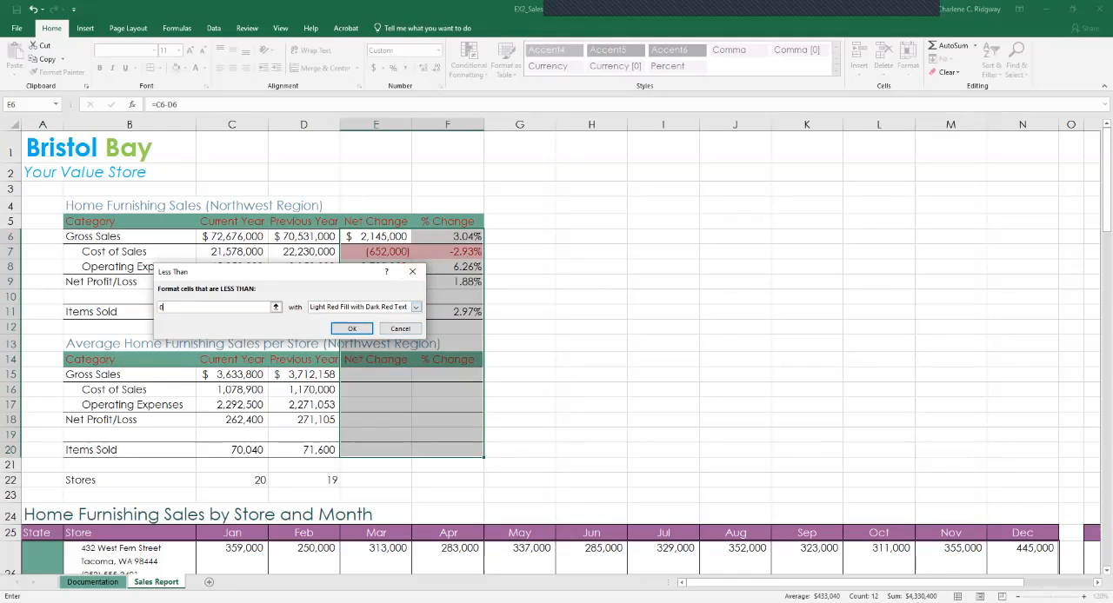
key("Return")
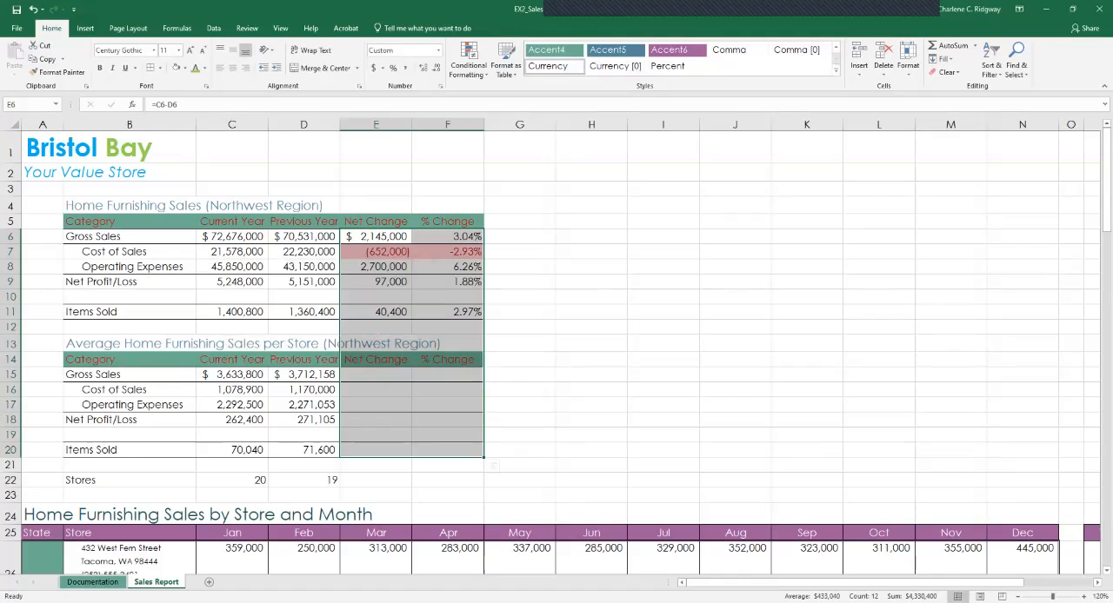
left_click(519, 326)
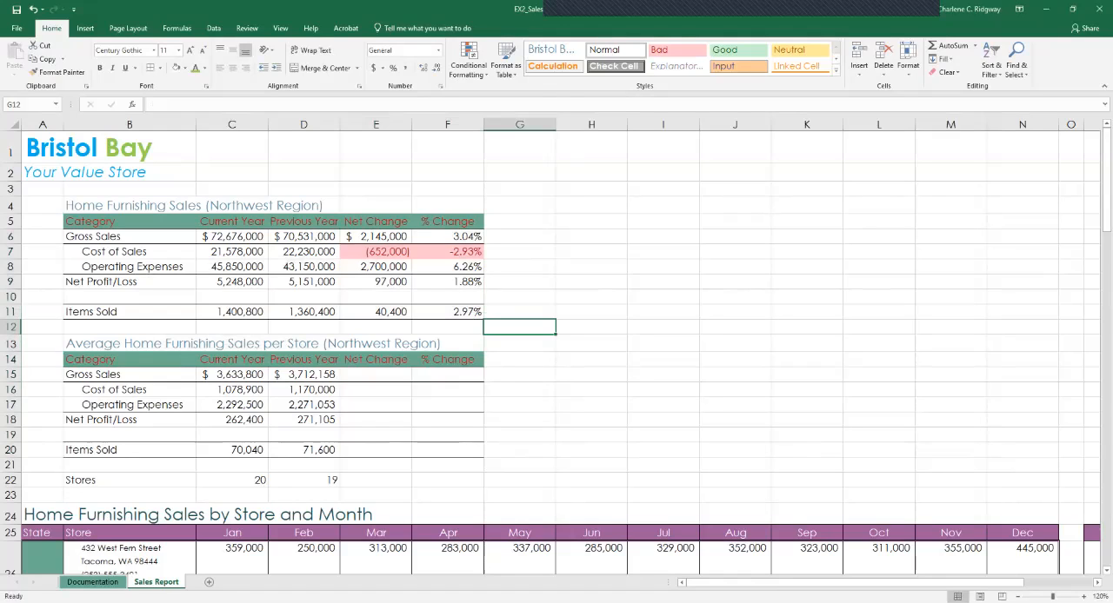
Copy the Items Sold net change formula from E11 and paste it into E15.
left_click(376, 312)
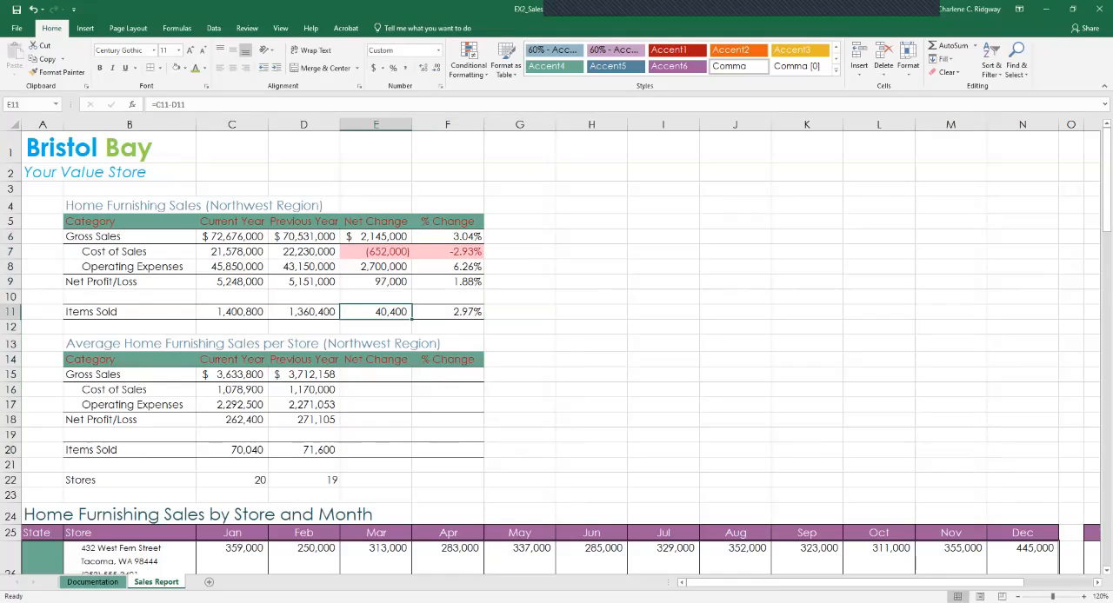
right_click(387, 314)
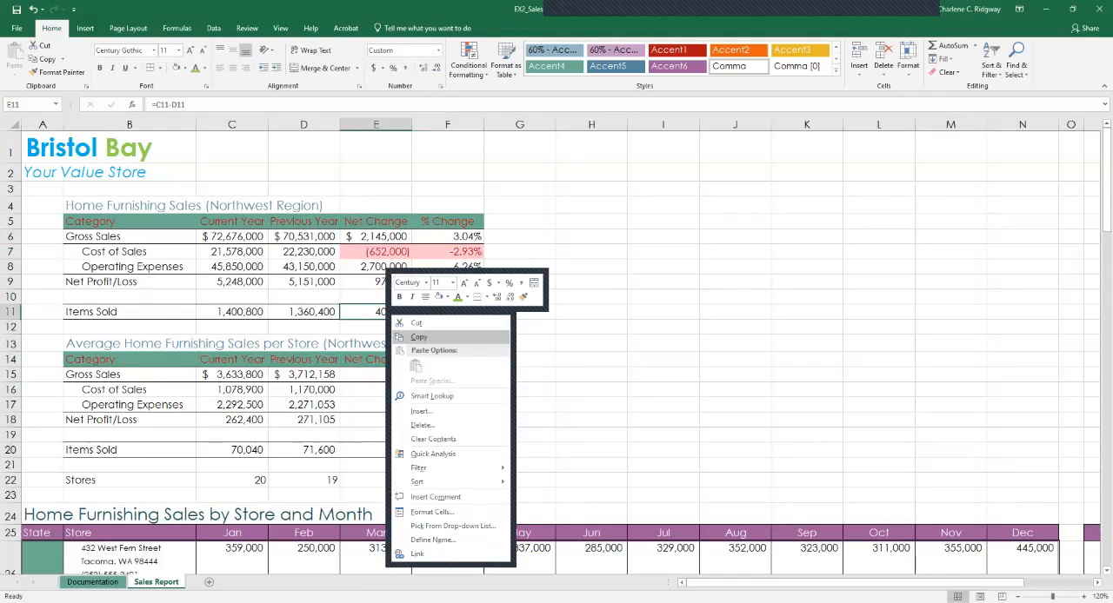
left_click(418, 337)
left_click(375, 374)
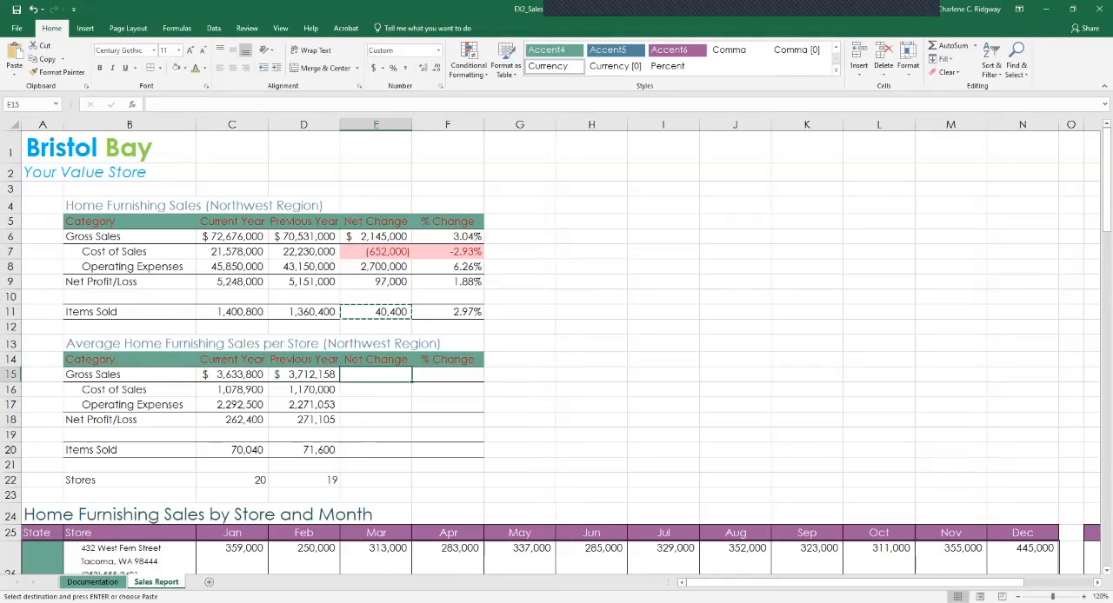
right_click(373, 376)
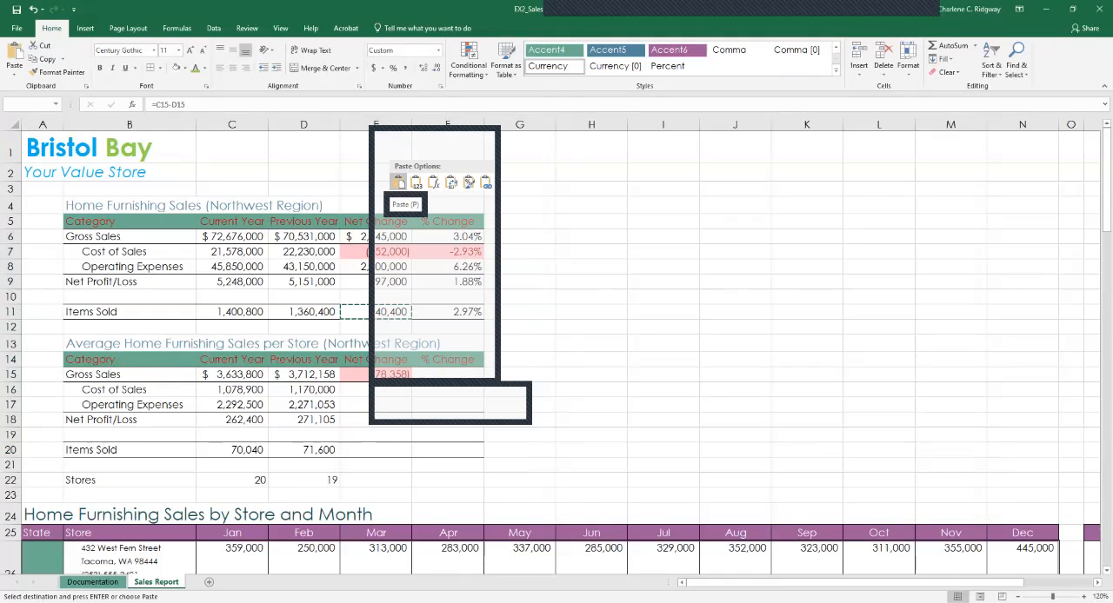
left_click(399, 182)
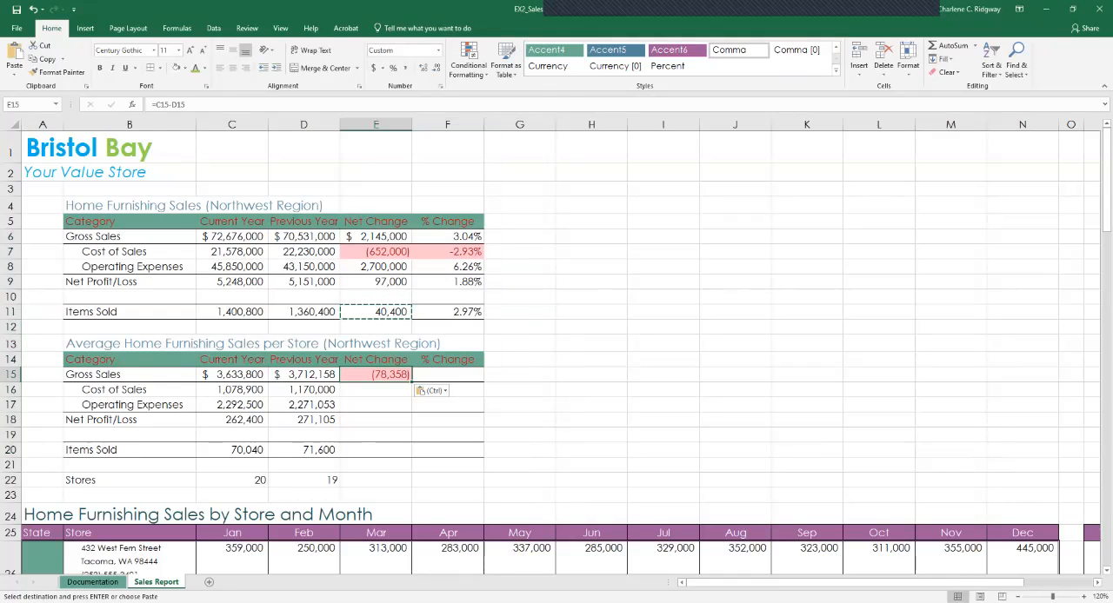
Copy the Items Sold percent change from F11 and paste only its formula into F15.
left_click(448, 312)
key("Escape")
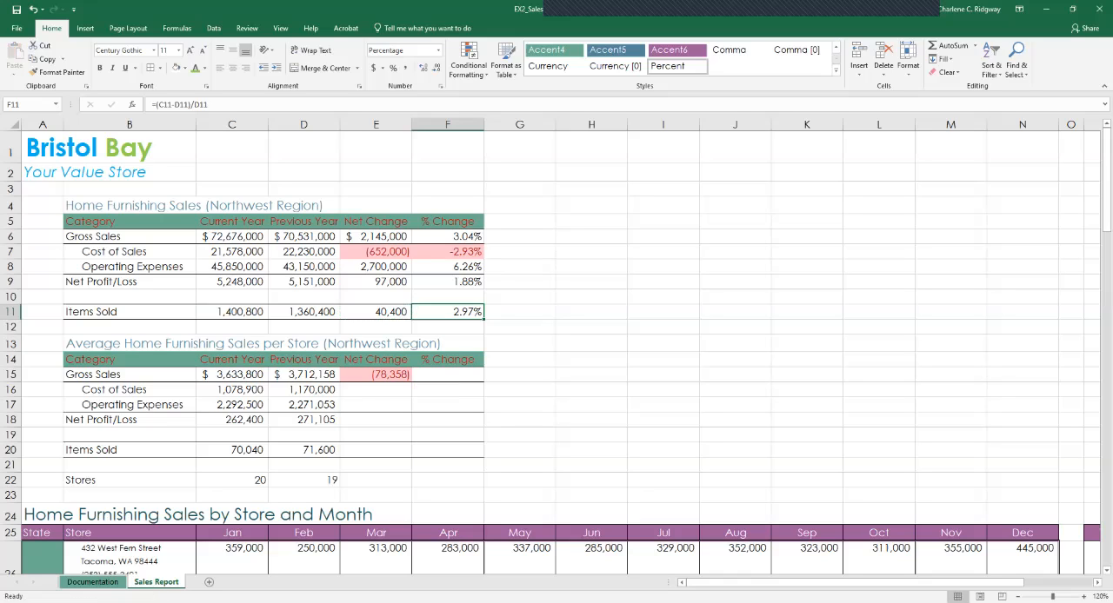
right_click(459, 311)
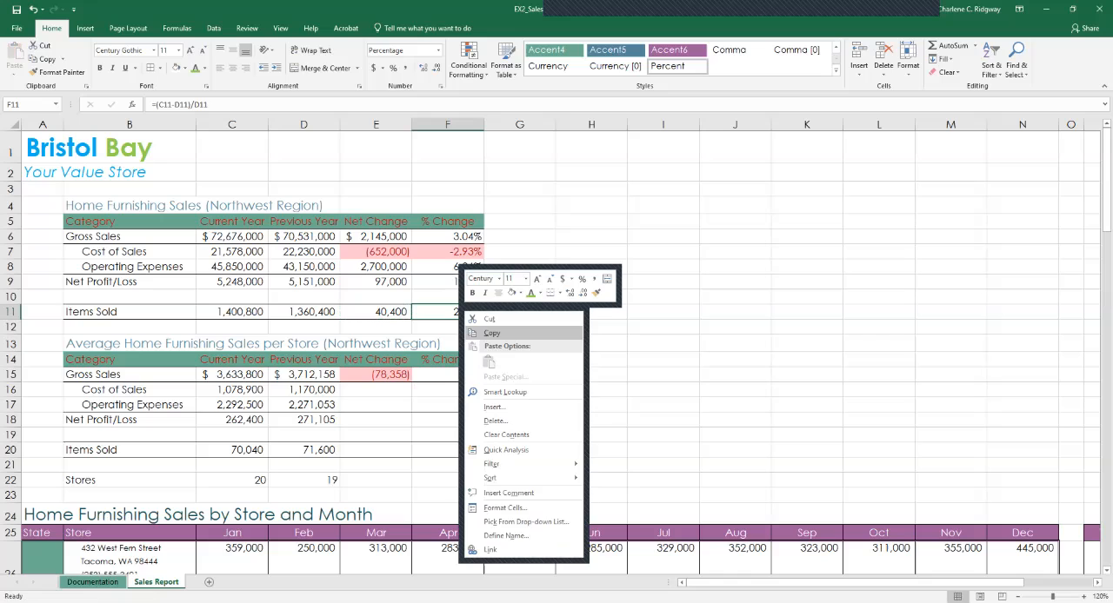
left_click(493, 333)
left_click(448, 375)
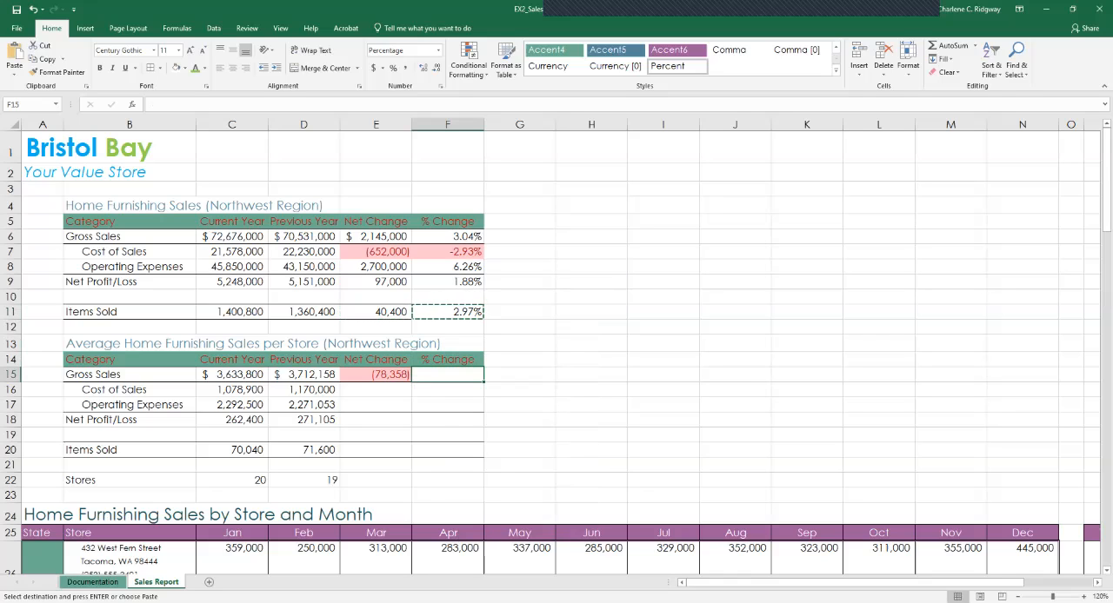
right_click(446, 375)
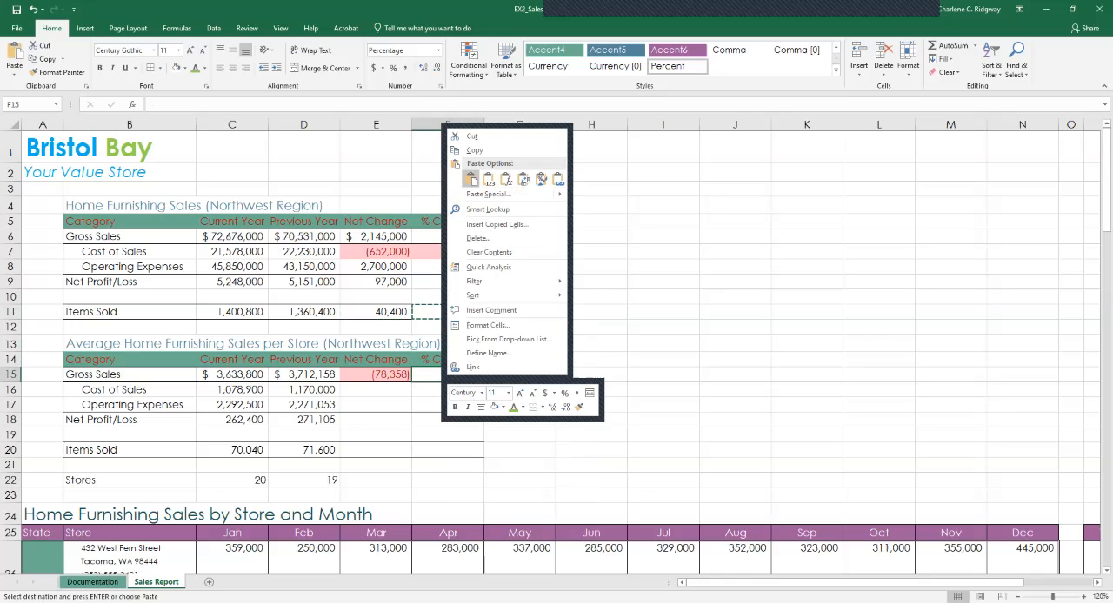
left_click(470, 179)
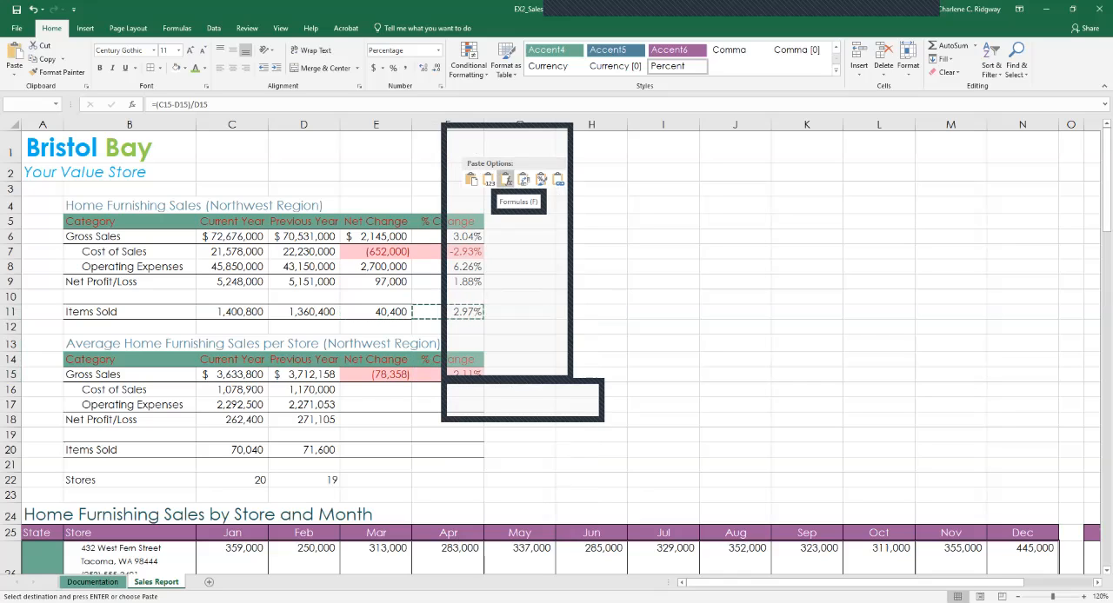
left_click(506, 179)
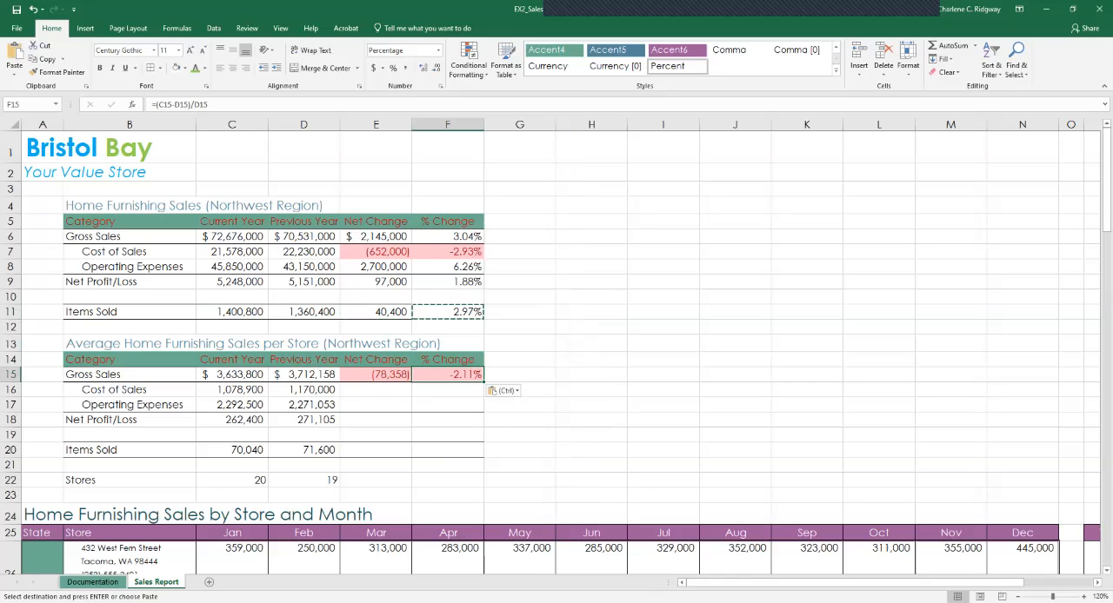
Fill the Net Change and % Change formulas from E15 and F15 down through row 22.
left_click(376, 375)
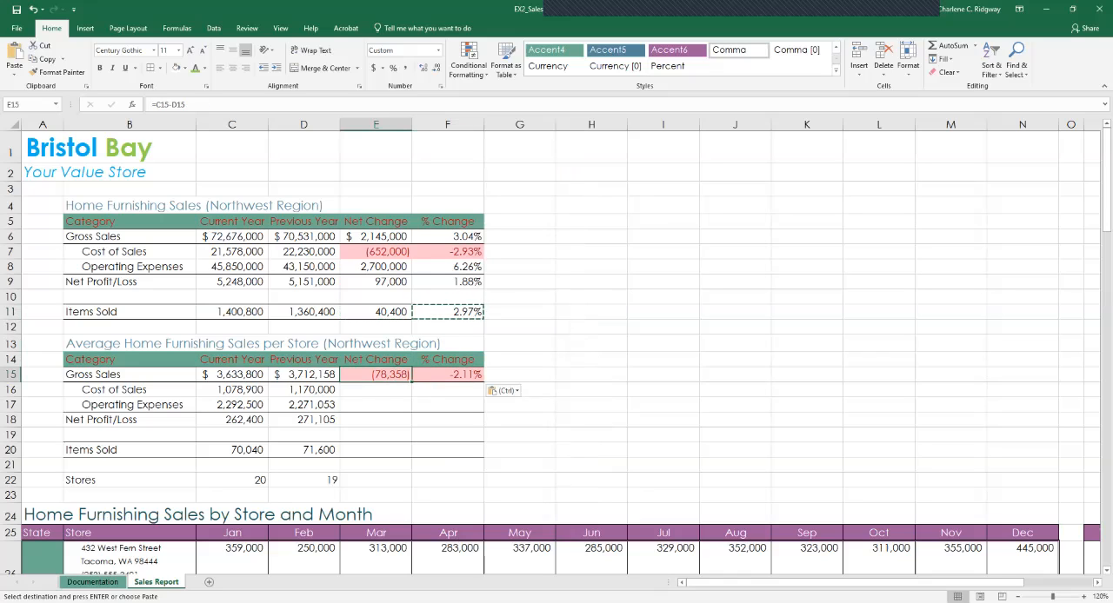
left_click(448, 375)
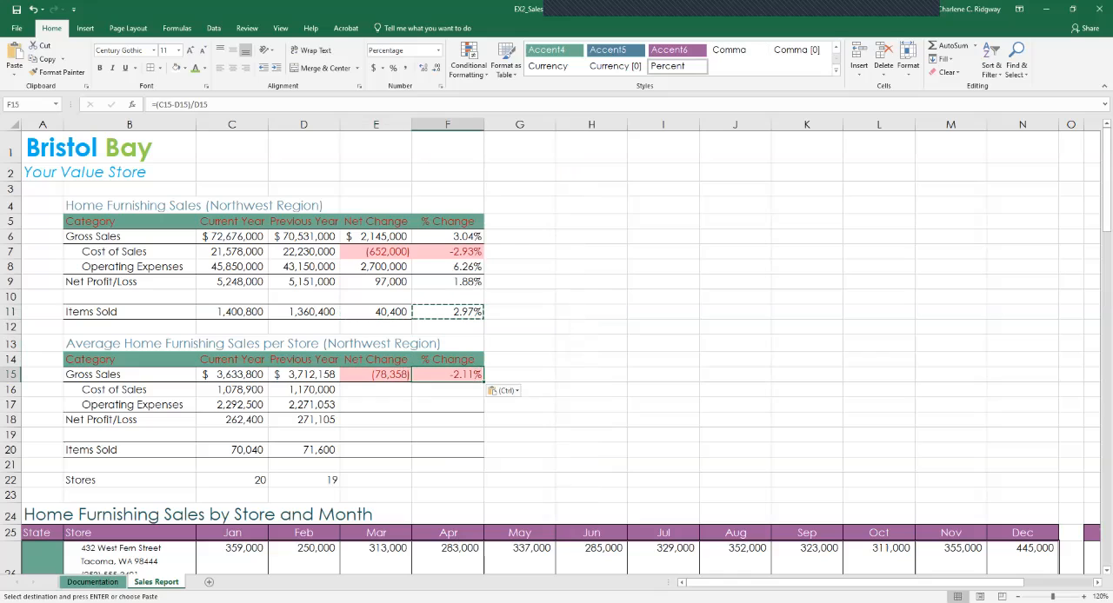
left_click(376, 374)
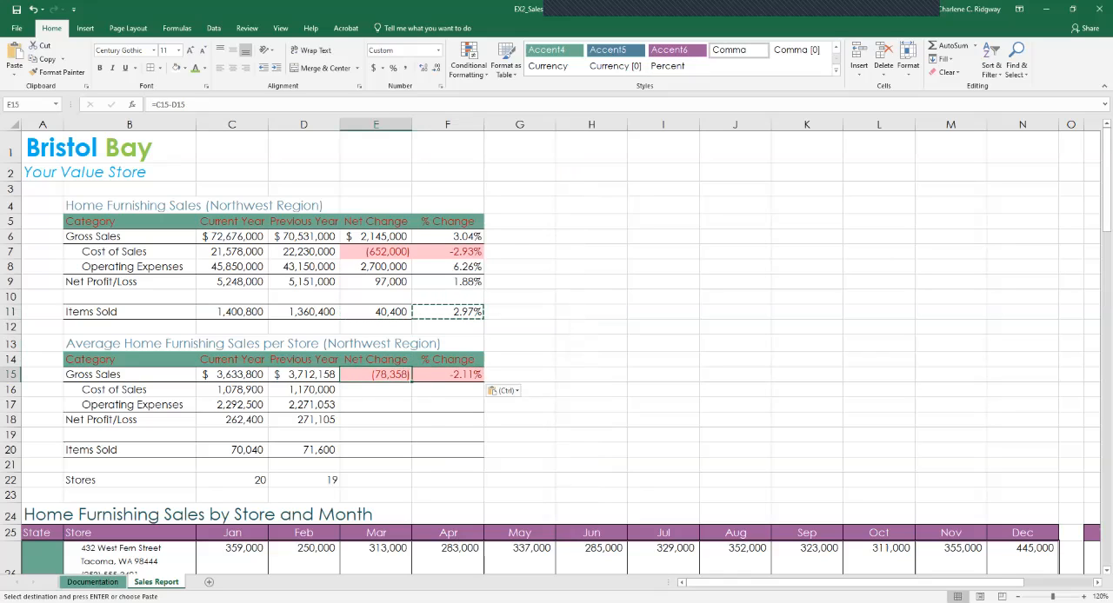
key("Escape")
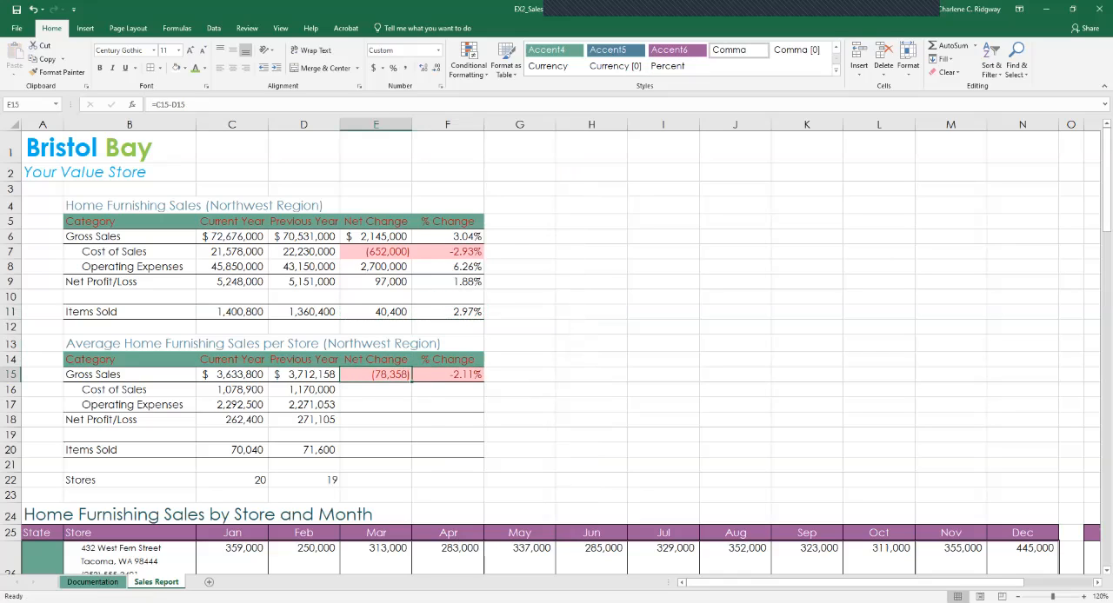
left_click_drag(411, 380, 407, 487)
left_click(448, 375)
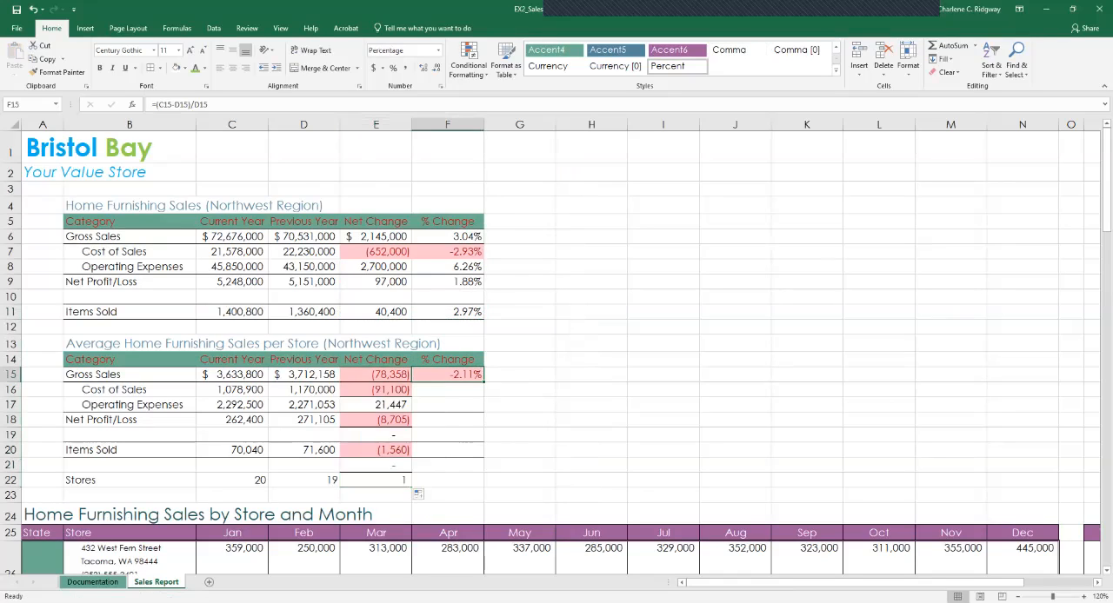
left_click_drag(484, 382, 481, 486)
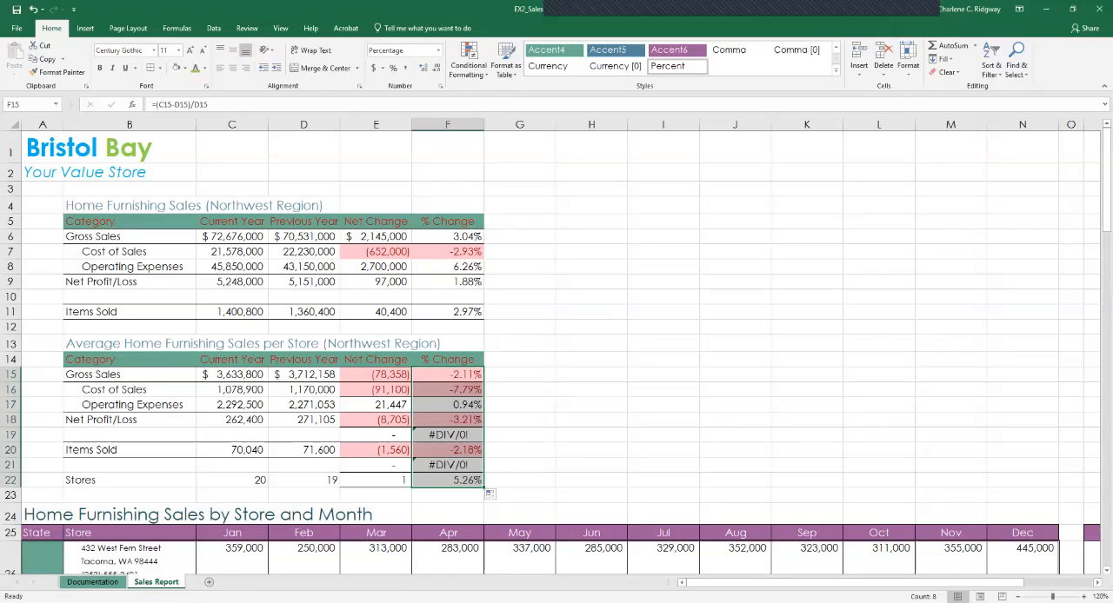
Clear the contents of the Net Change and % Change cells in the blank rows 19 and 21.
double_click(376, 435)
left_click(448, 435)
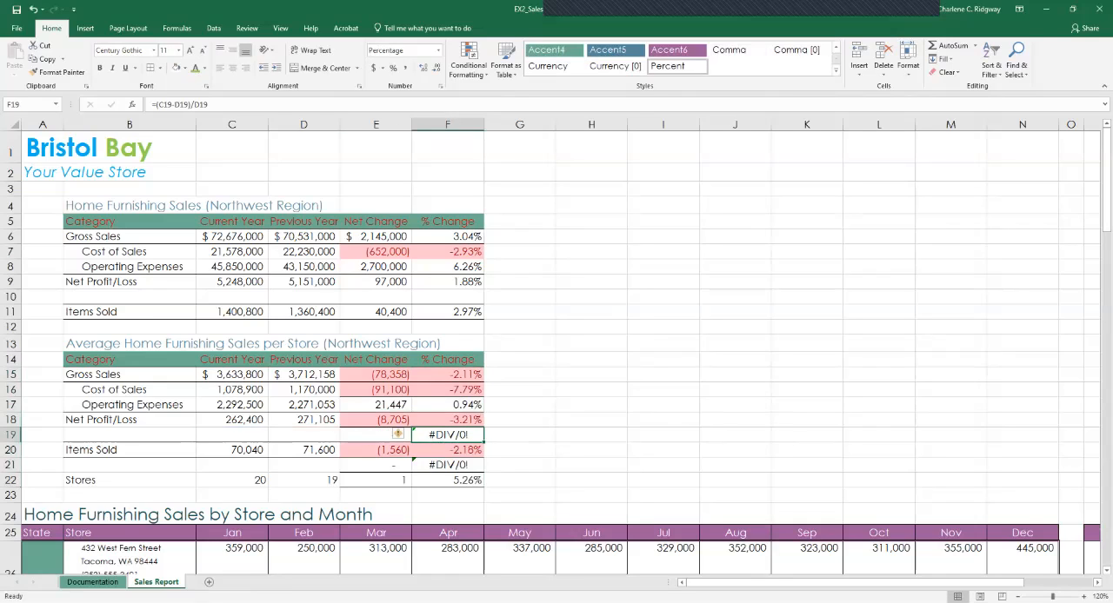
key("Delete")
left_click(375, 435)
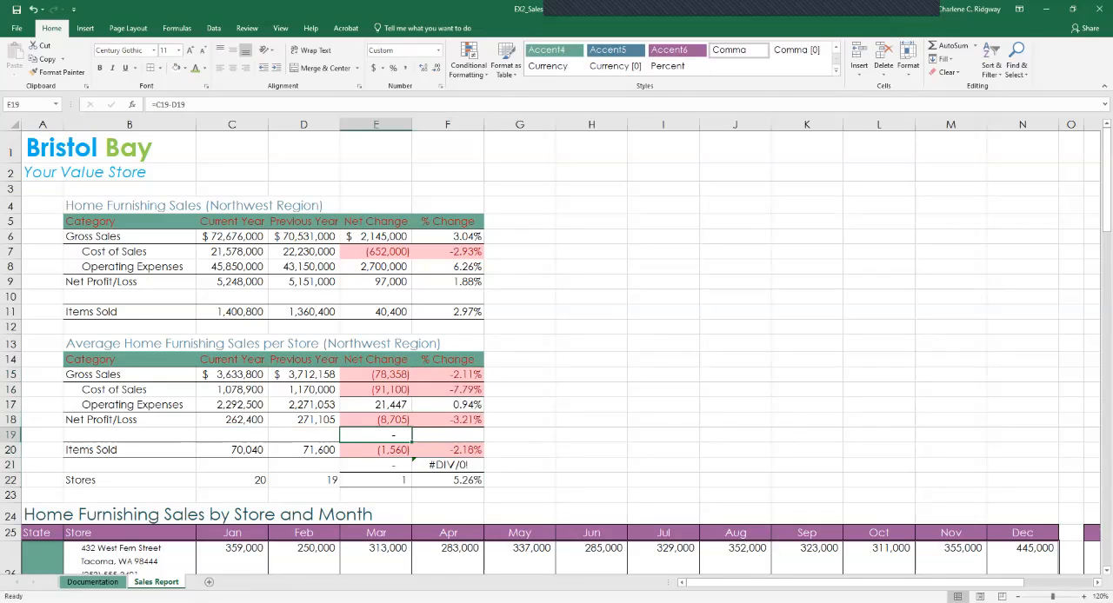
key("Delete")
key("Down")
key("Down")
key("Delete")
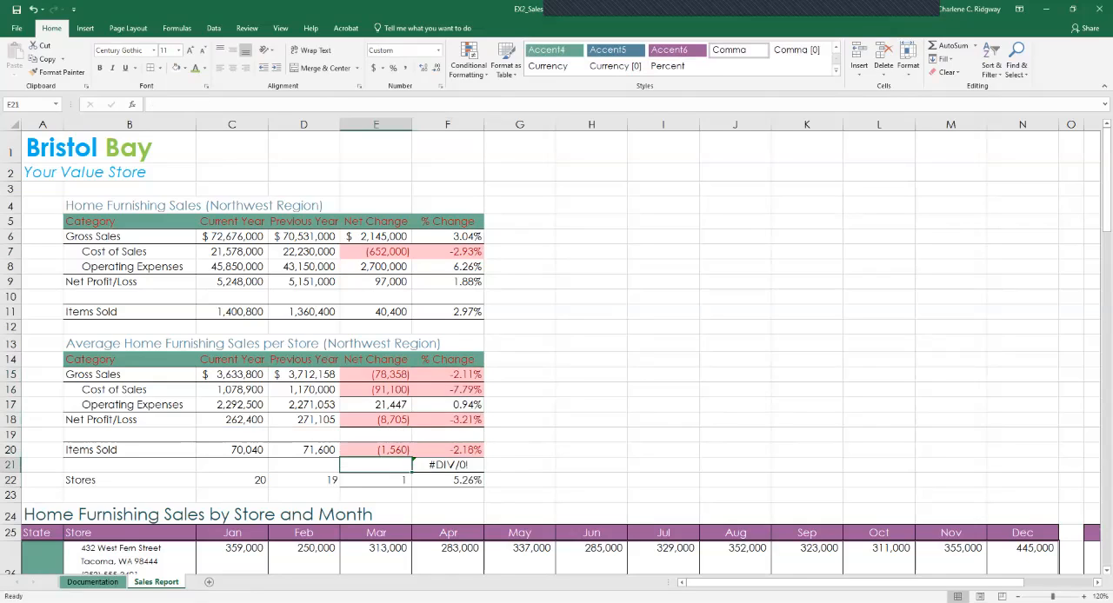
key("Right")
key("Delete")
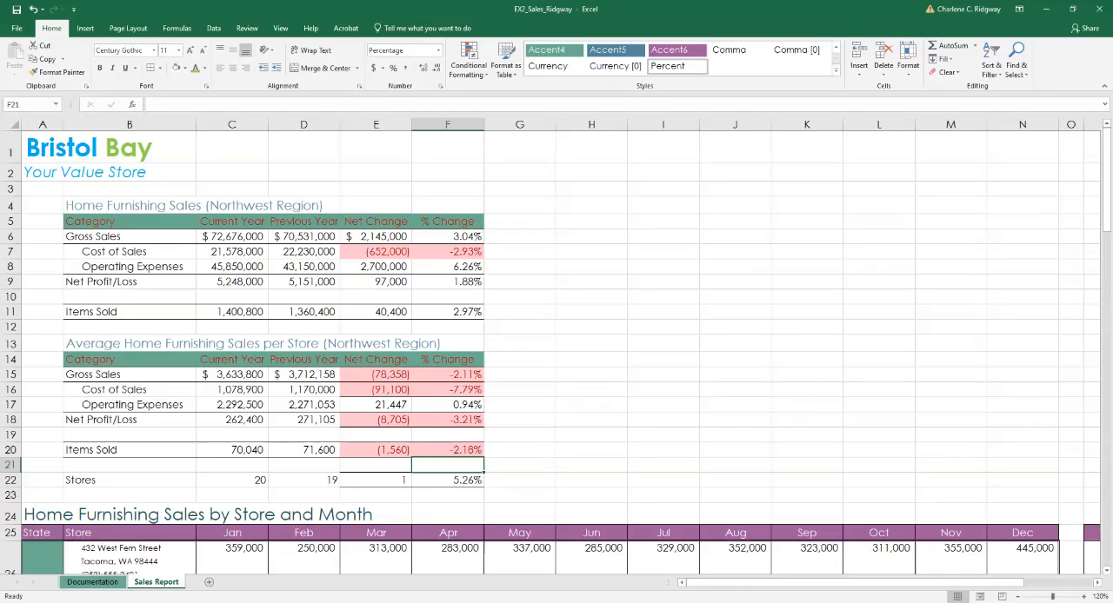
Highlight the top 10% of the monthly store sales in C26:N45 using the Quick Analysis conditional formatting.
scroll(556, 348, "down", 5)
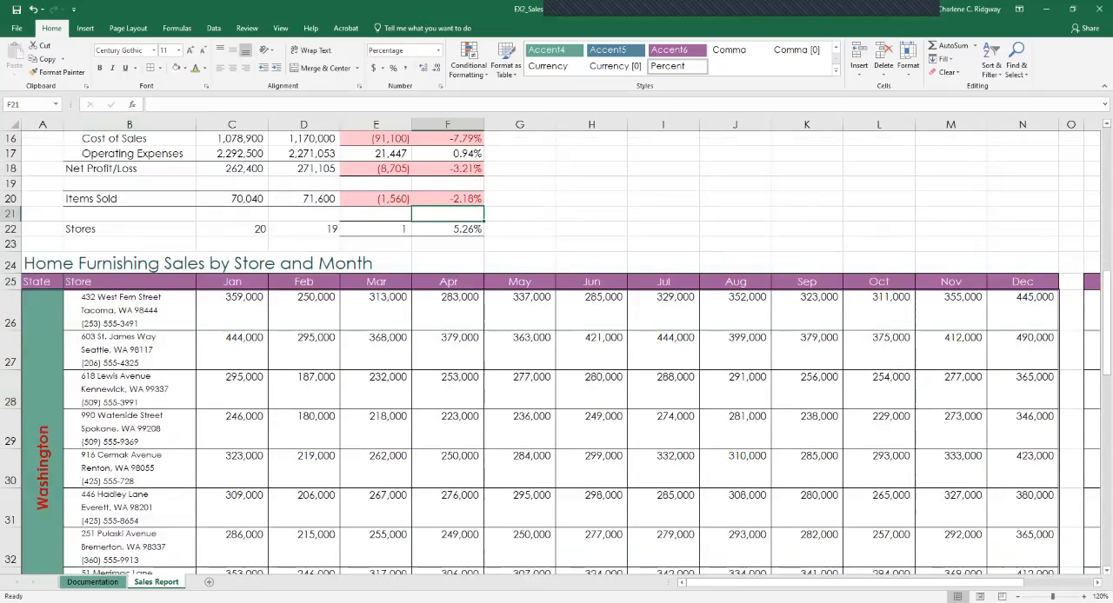
left_click(232, 310)
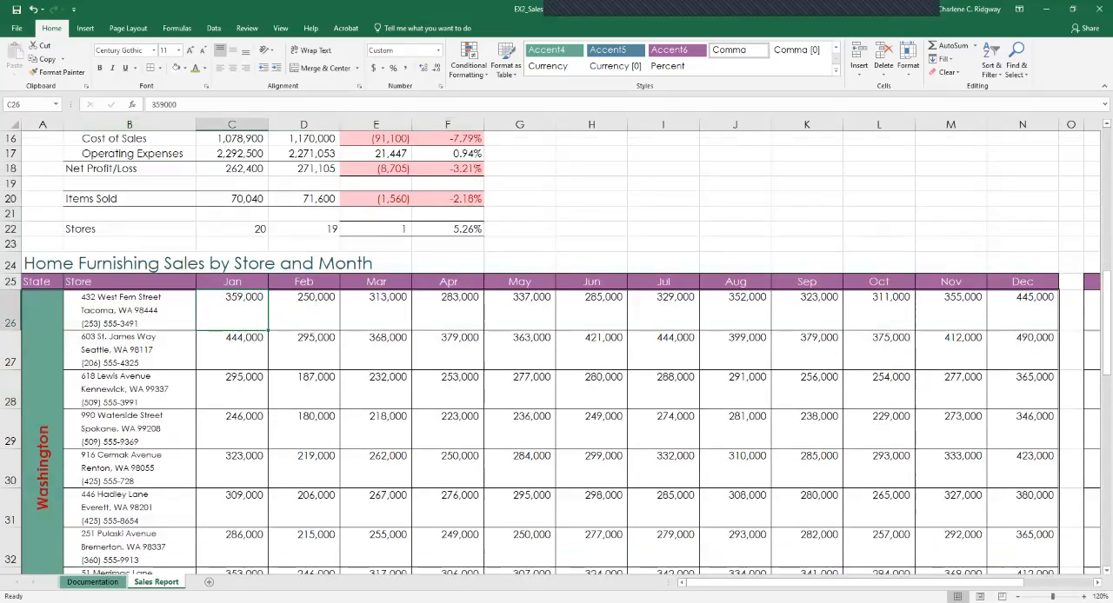
left_click_drag(232, 311, 1059, 529)
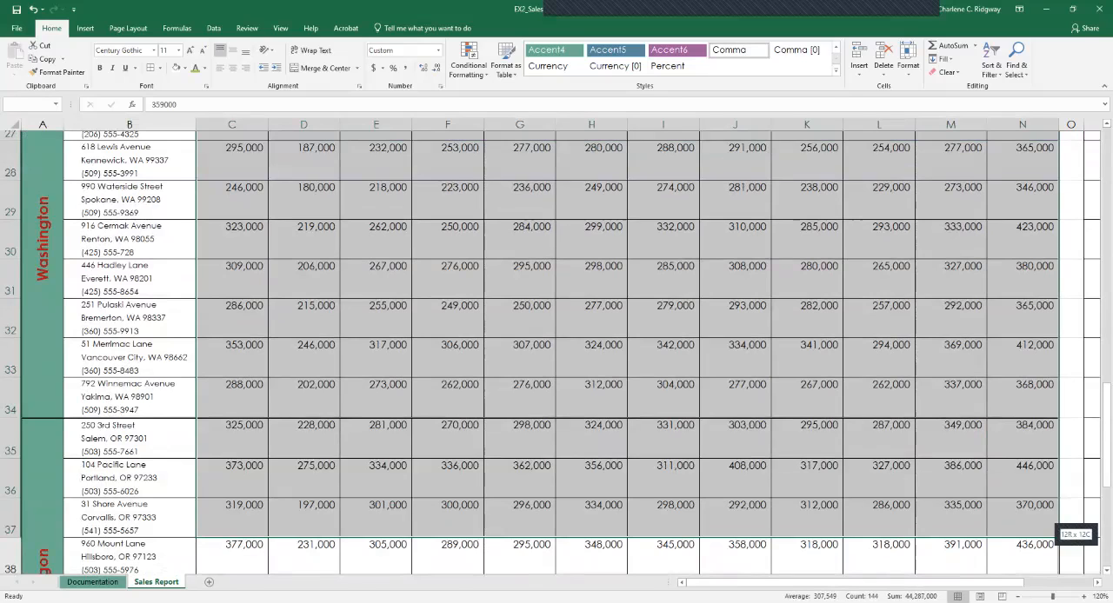
left_click_drag(1059, 529, 1053, 522)
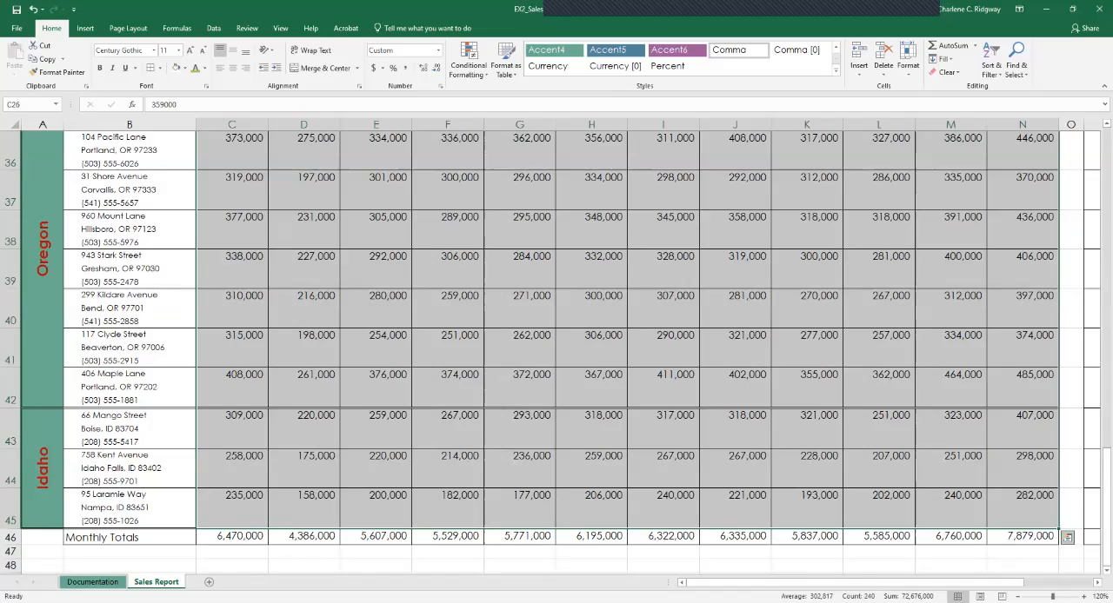
left_click(1068, 537)
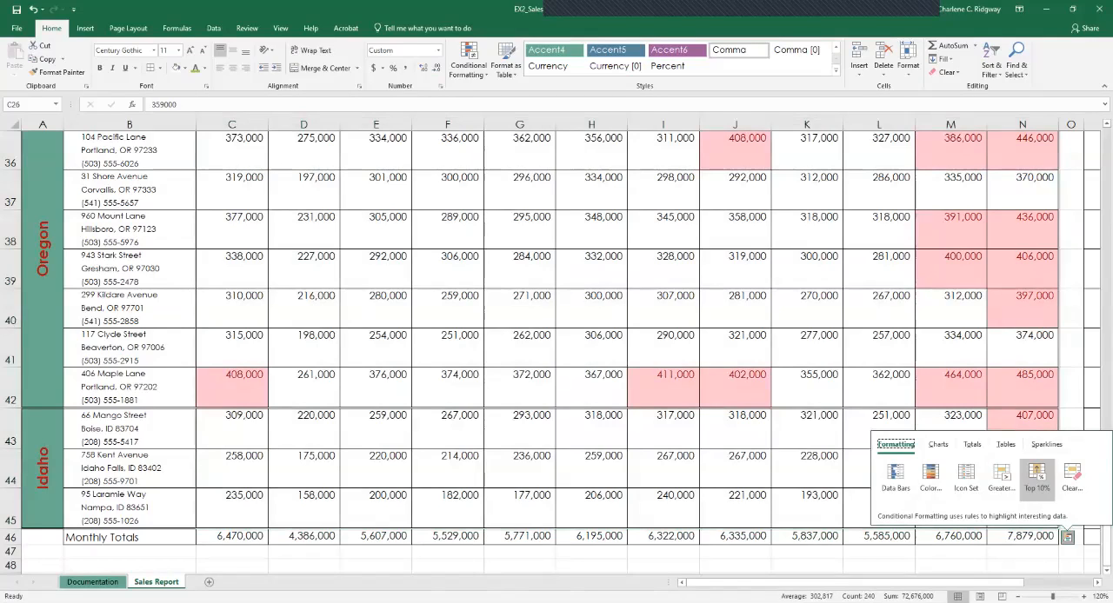
left_click(1037, 476)
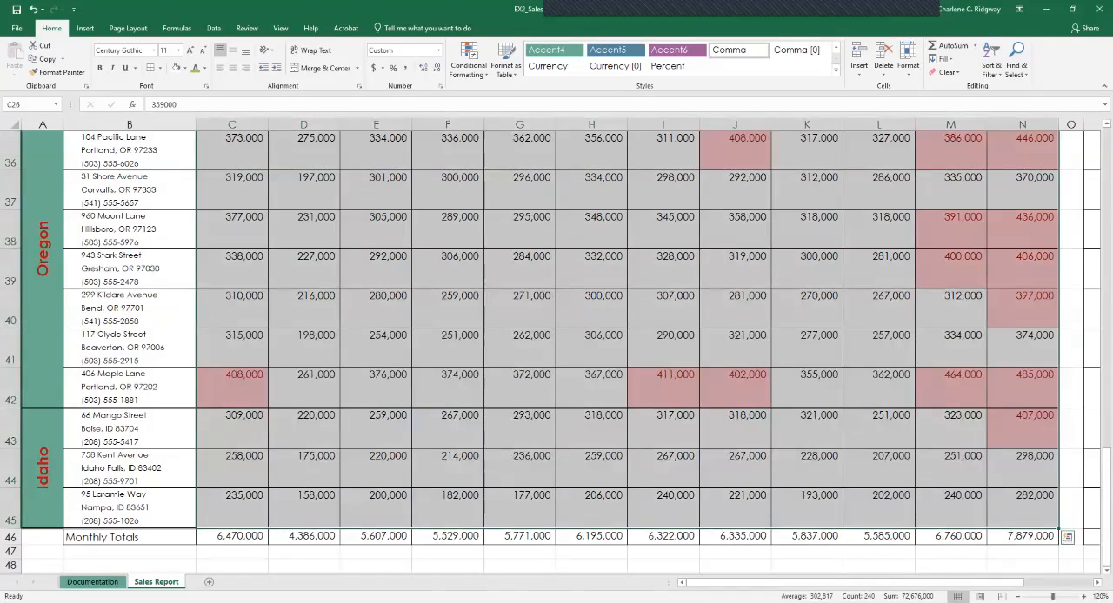
Edit the worksheet's Top 10% conditional formatting rule for C26:N45 so that it ranks the top 5% of values.
left_click(1092, 552)
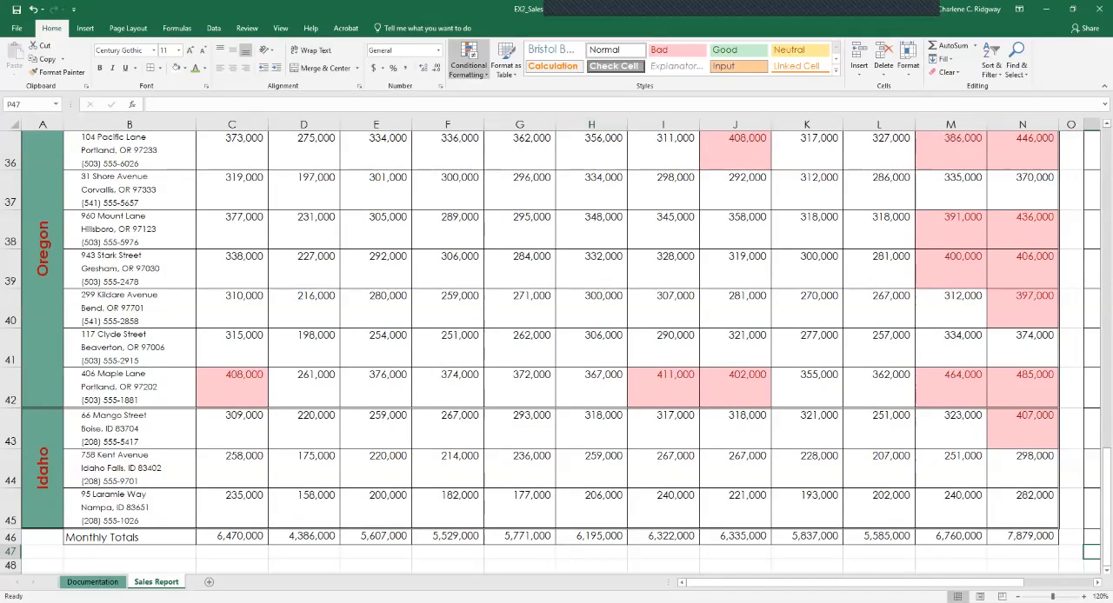
left_click(468, 63)
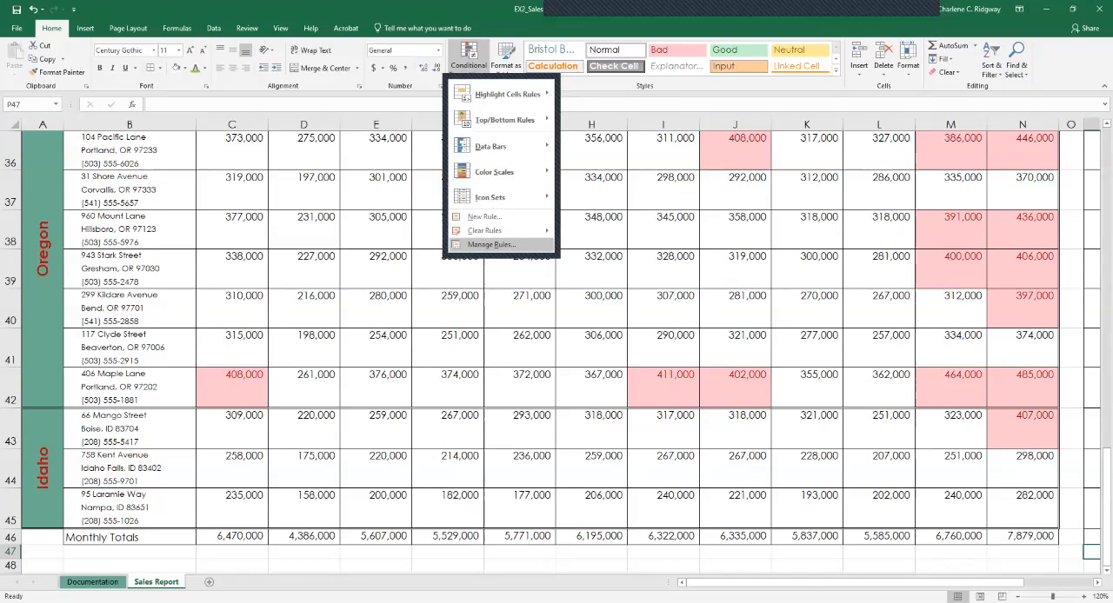
left_click(491, 244)
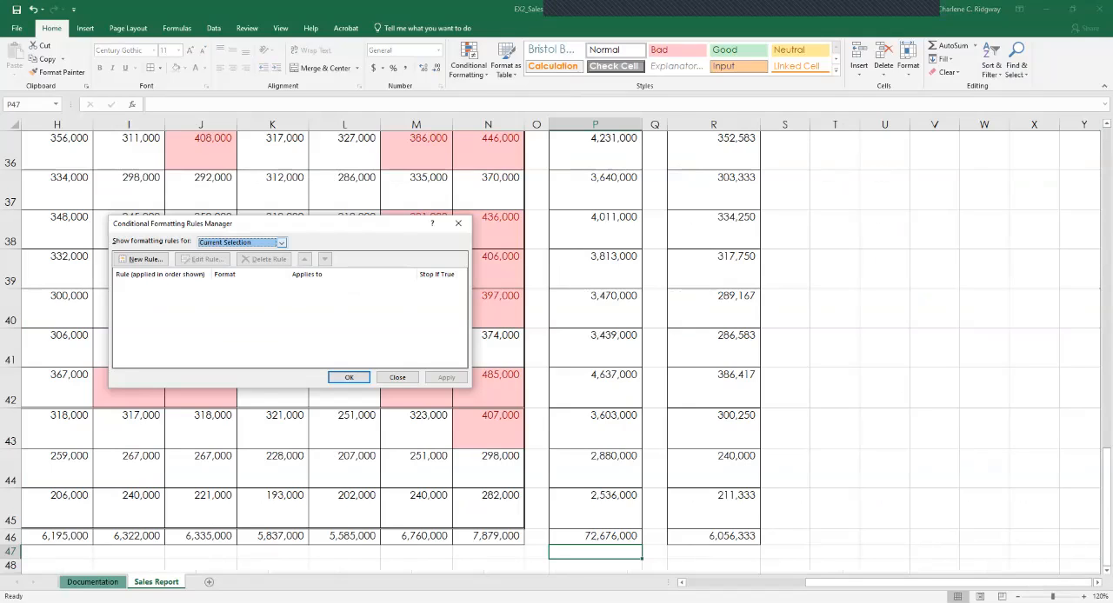
left_click(281, 243)
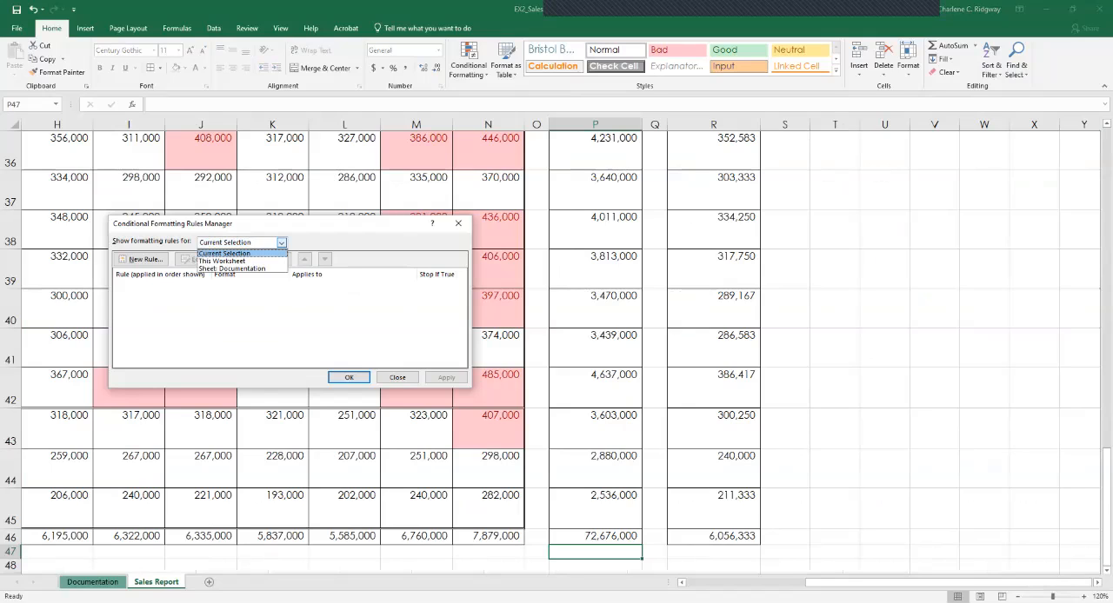
left_click(222, 260)
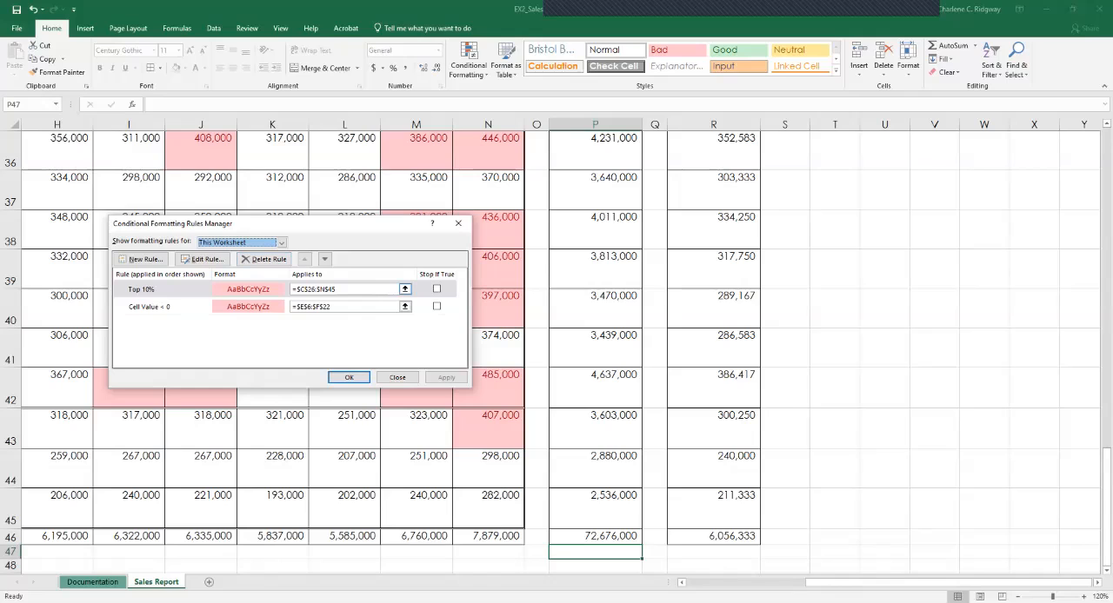
left_click(204, 259)
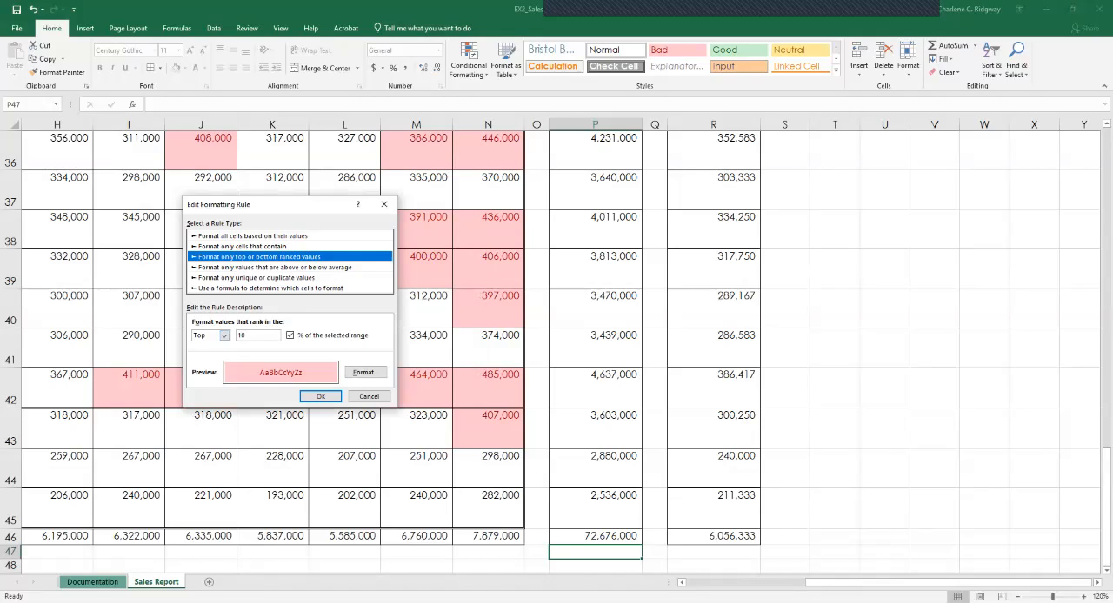
double_click(242, 336)
type("5")
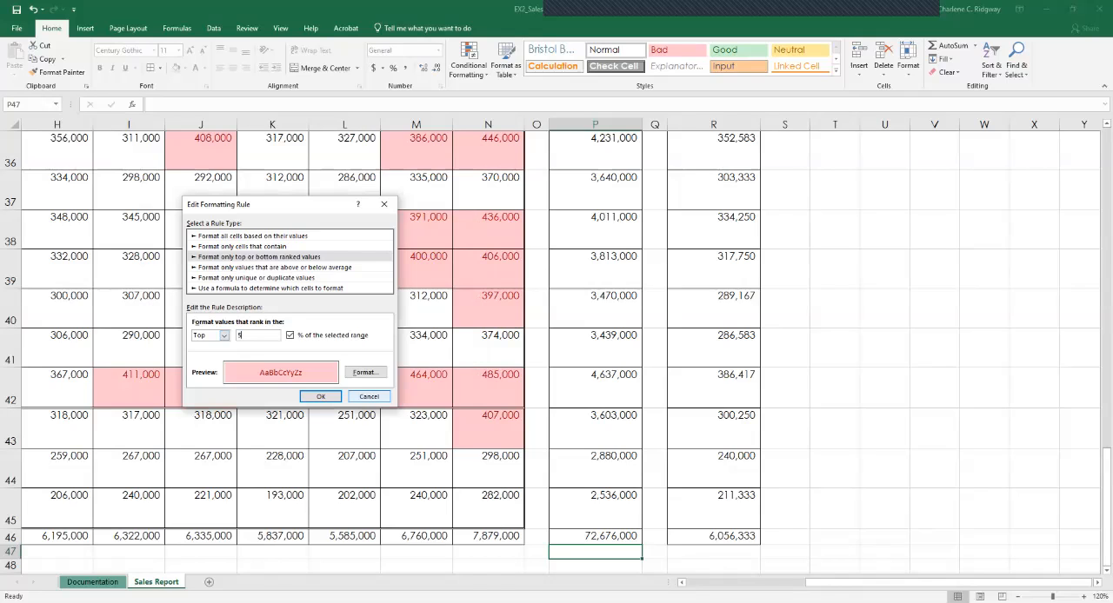
Format the top 5% rule with black text and a light green fill, and apply it to the monthly store sales.
left_click(365, 372)
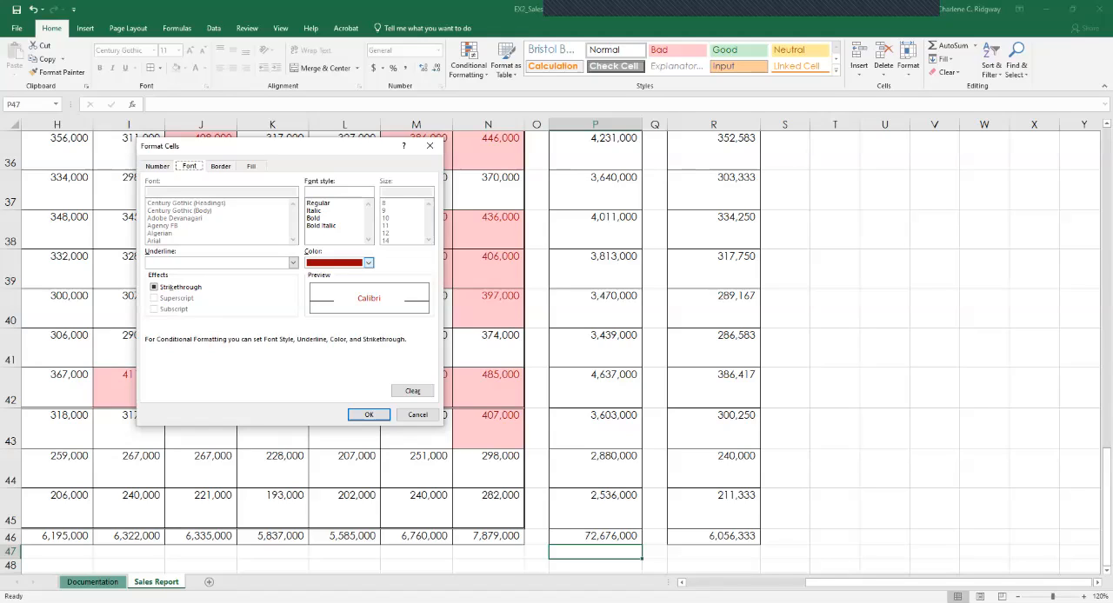
left_click(369, 262)
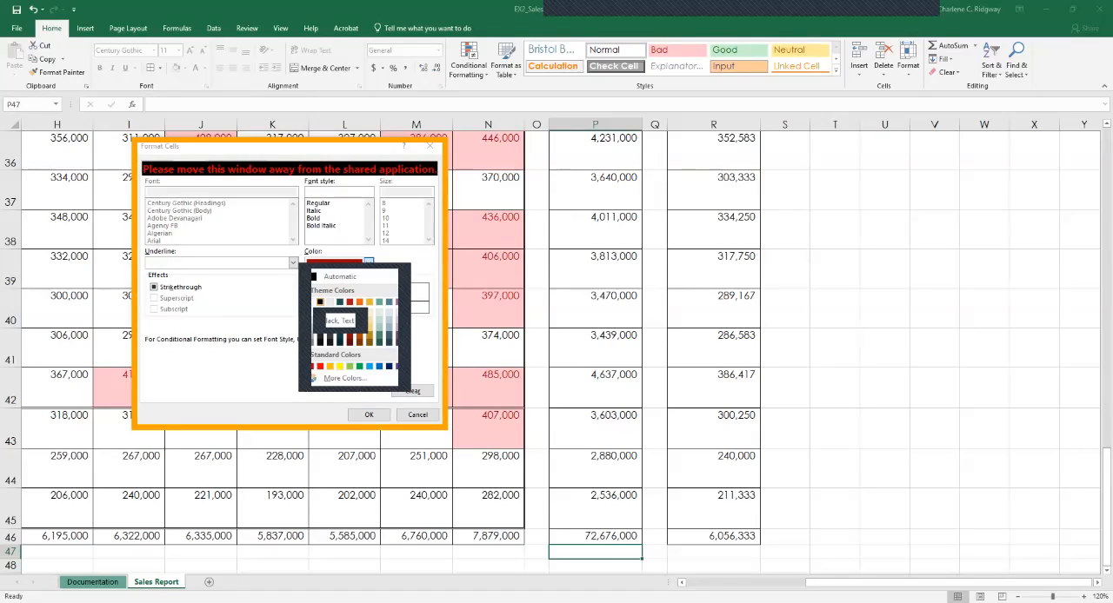
left_click(330, 302)
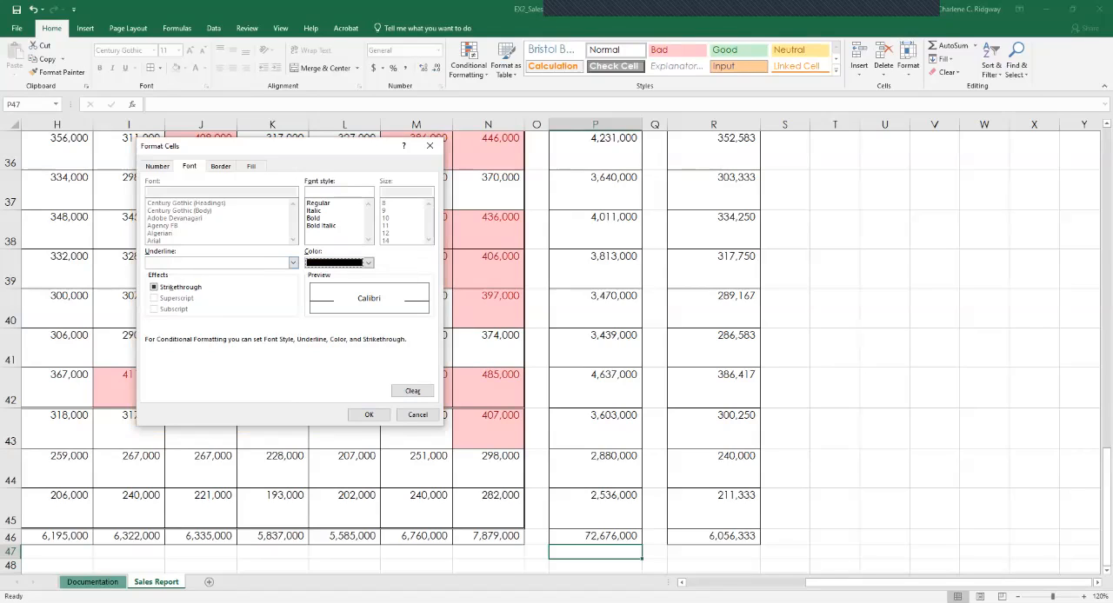
left_click(250, 165)
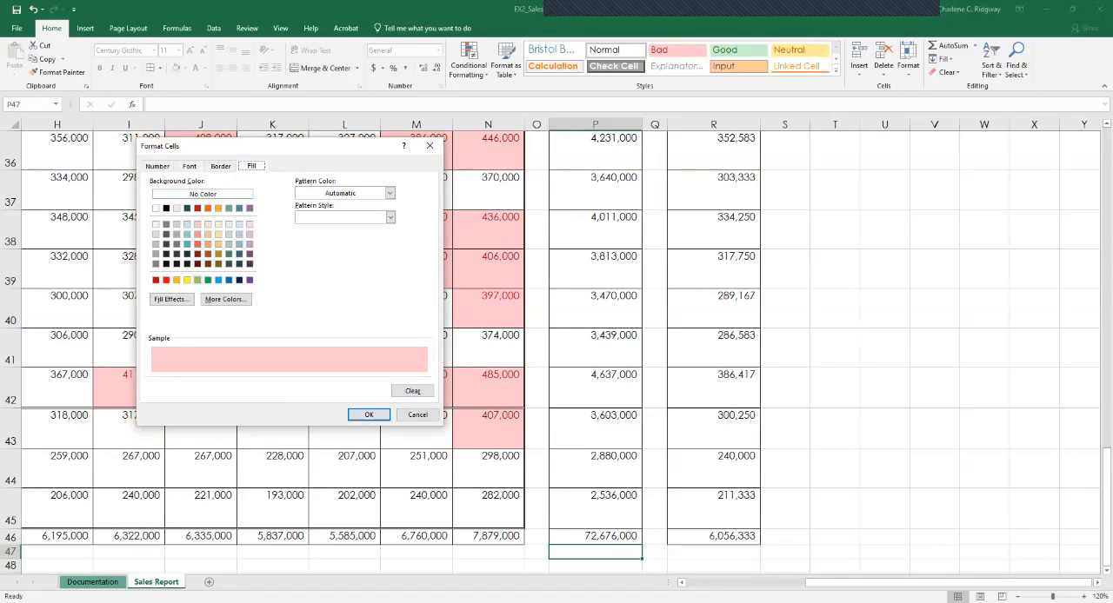
left_click(197, 280)
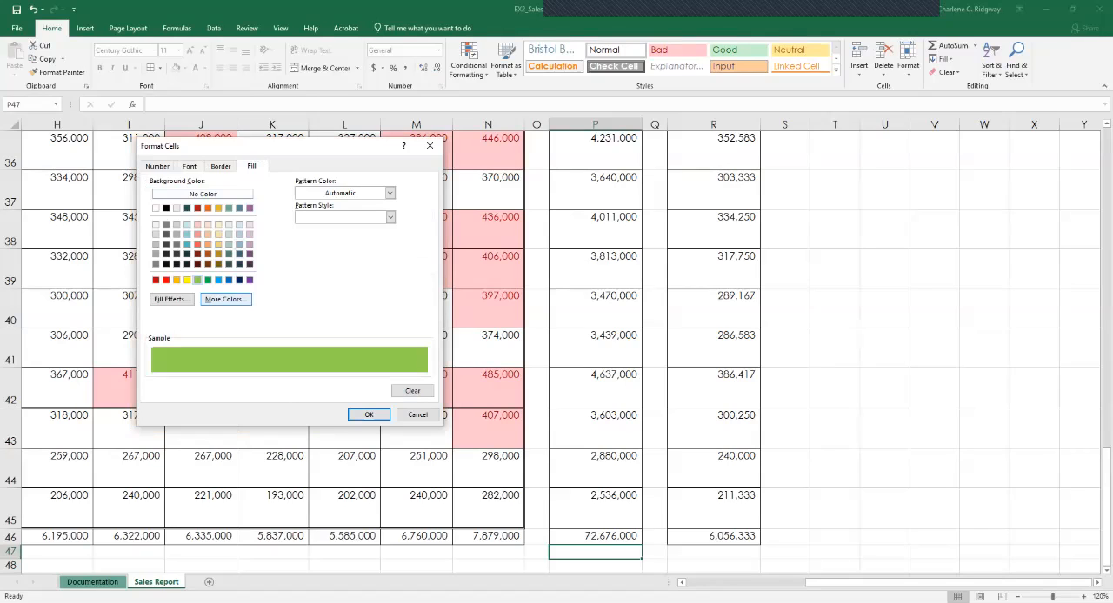
left_click(368, 415)
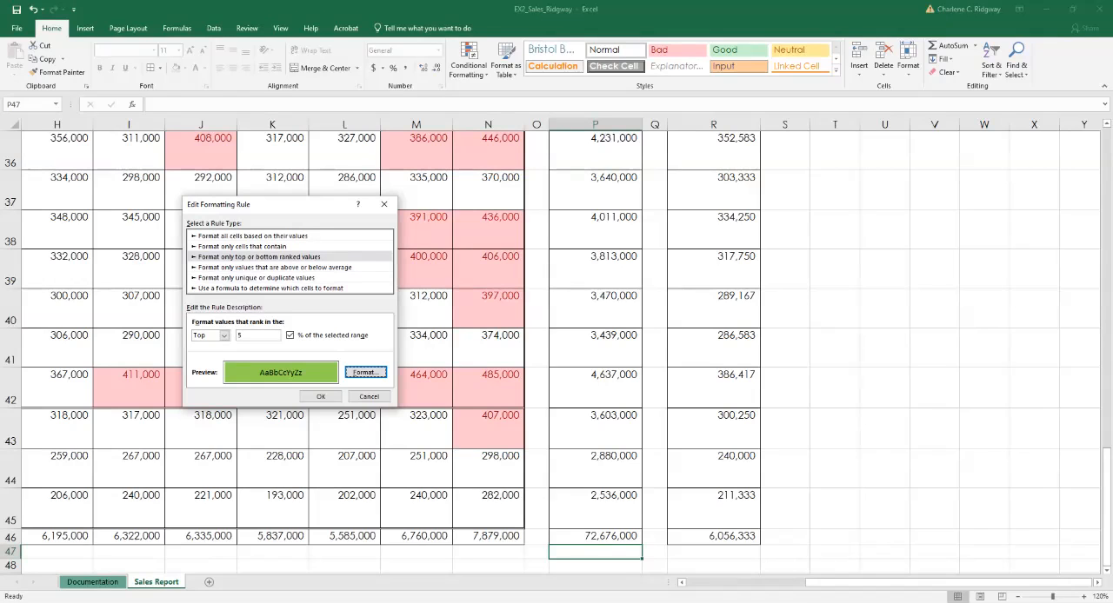
left_click(321, 396)
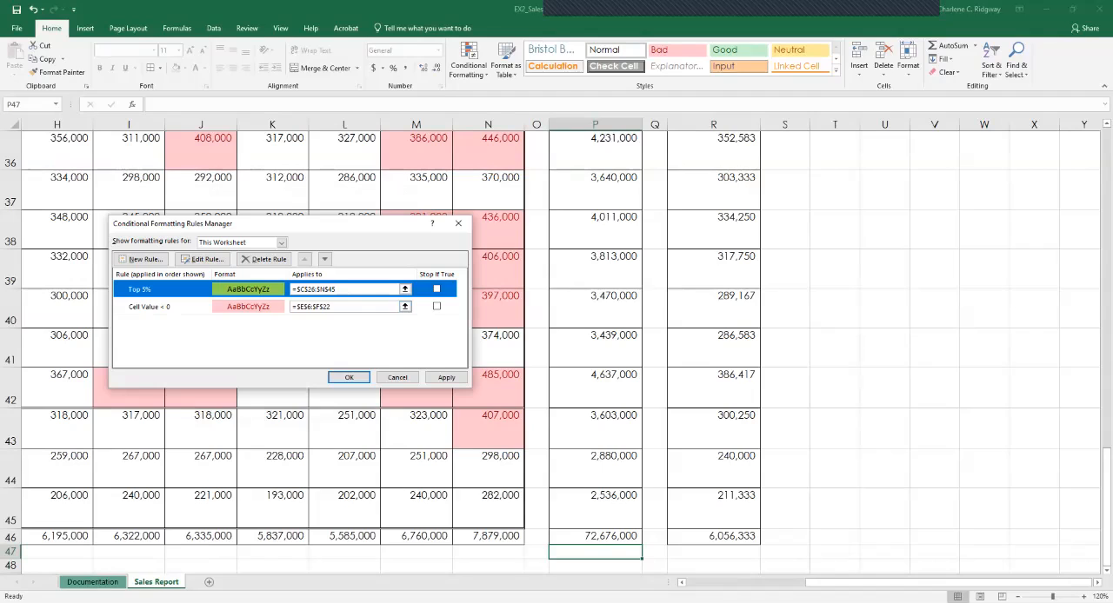
left_click(348, 378)
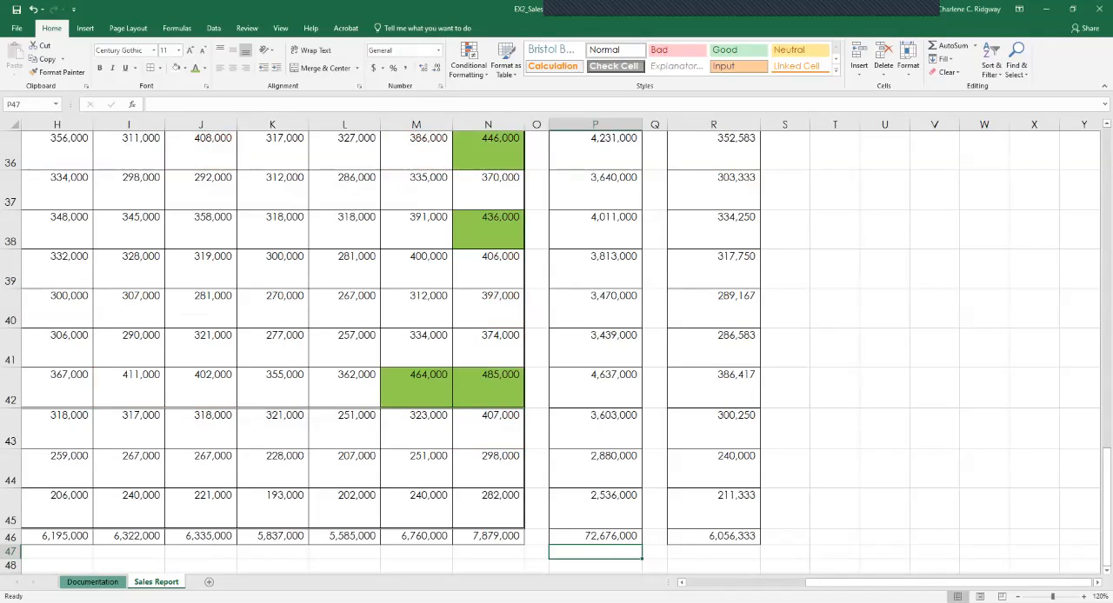
Examine the highlighted monthly sales, the conditional formatting rules for this worksheet, and the options for clearing rules.
scroll(556, 348, "up", 11)
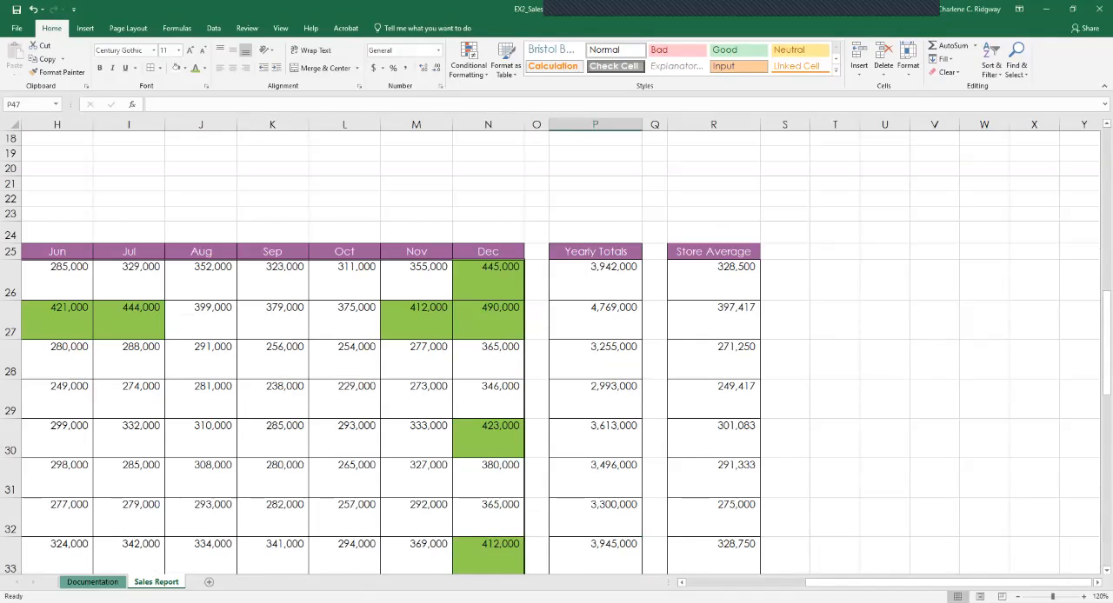
scroll(557, 348, "down", 7)
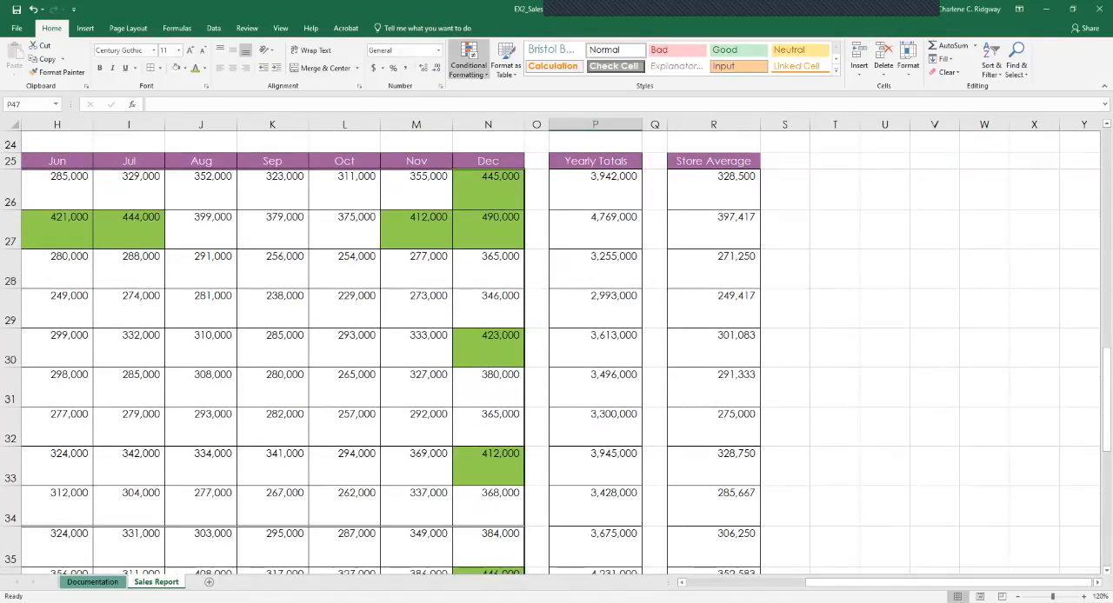
left_click(468, 61)
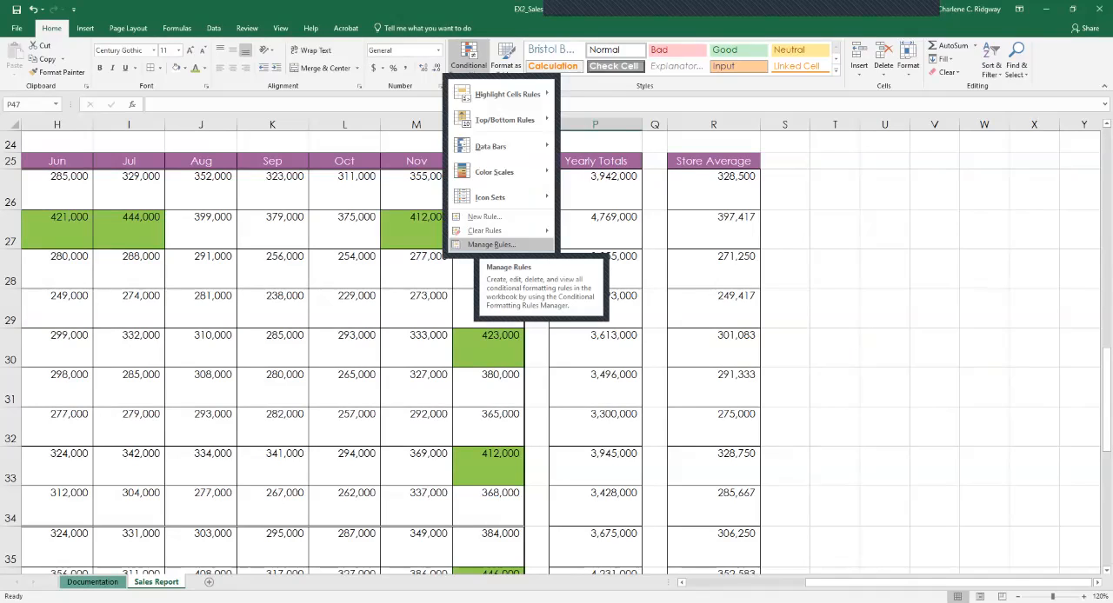
left_click(491, 245)
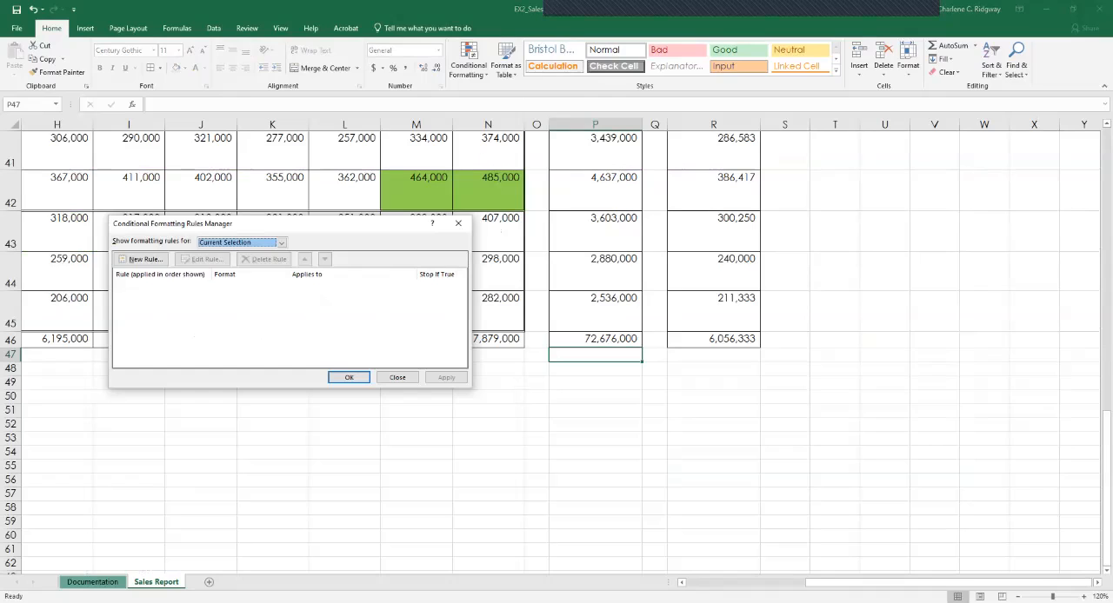
left_click(281, 244)
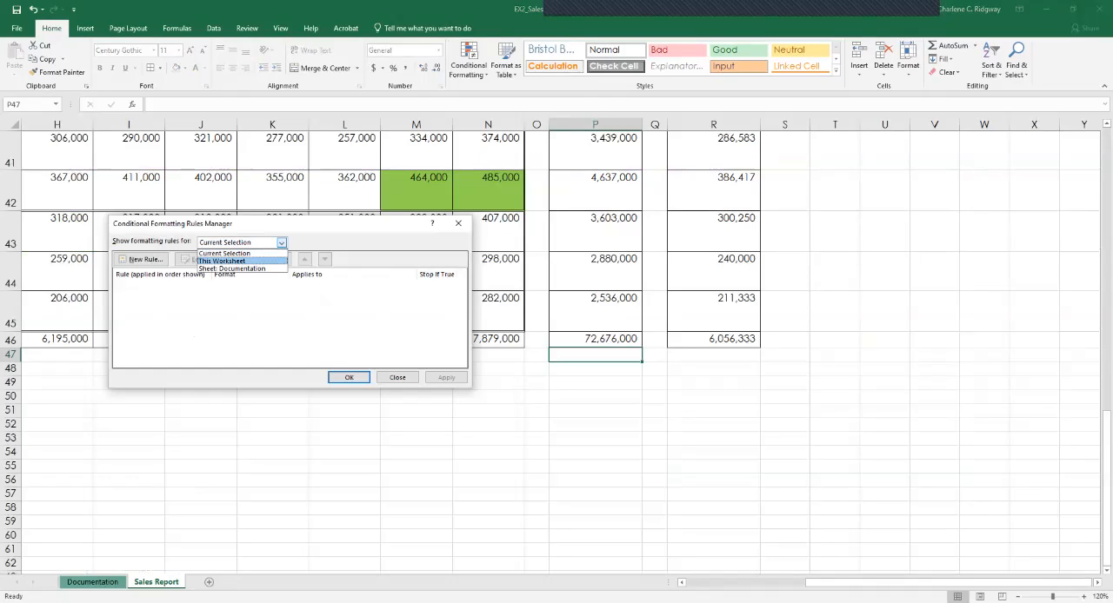
left_click(258, 261)
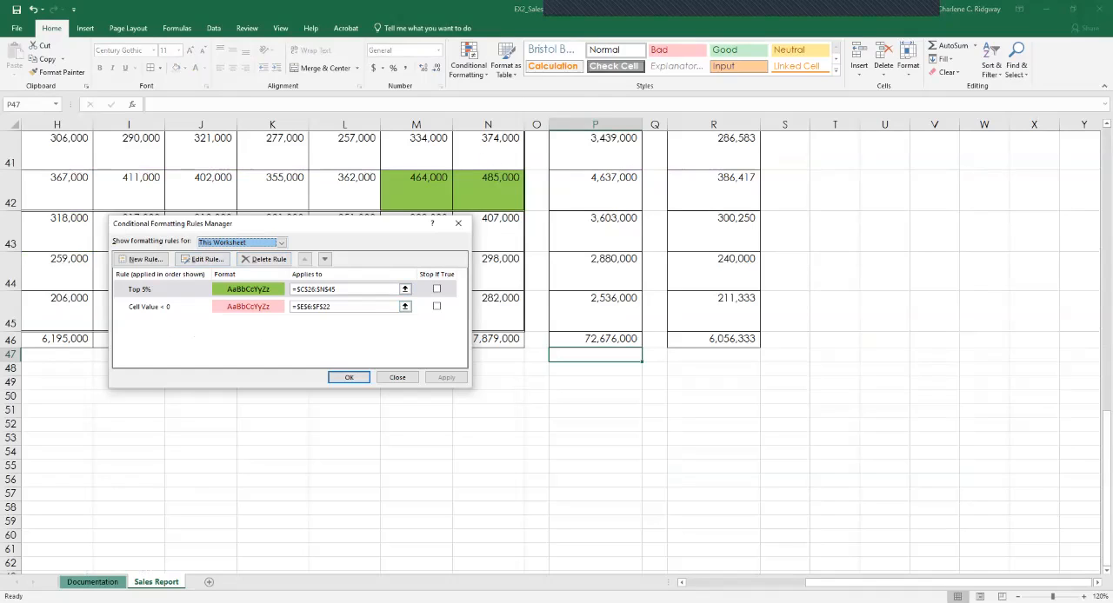
left_click(398, 378)
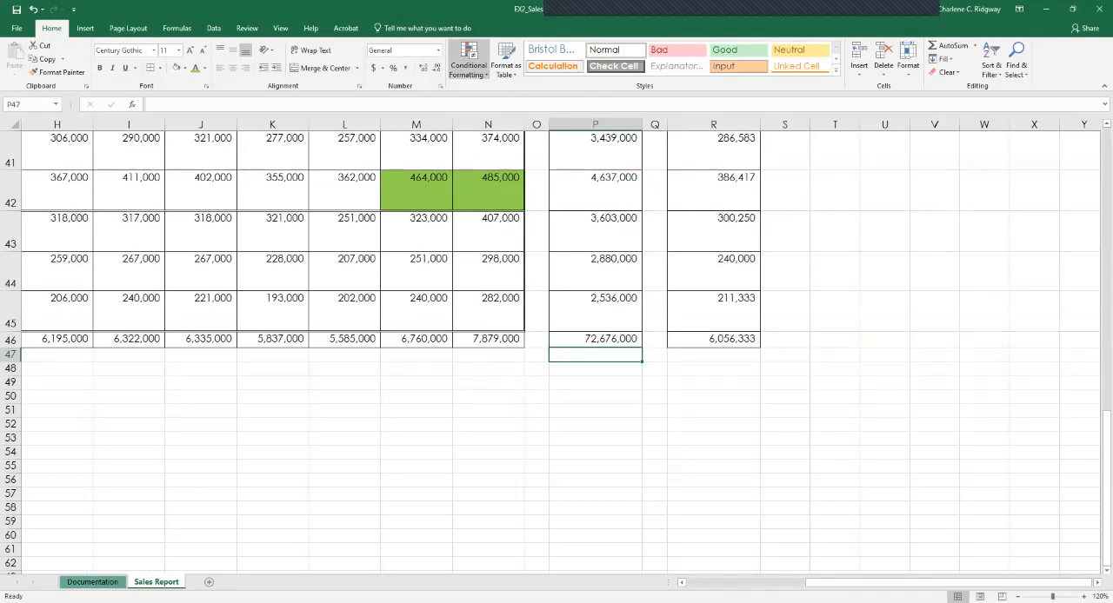
left_click(468, 65)
mouse_move(484, 231)
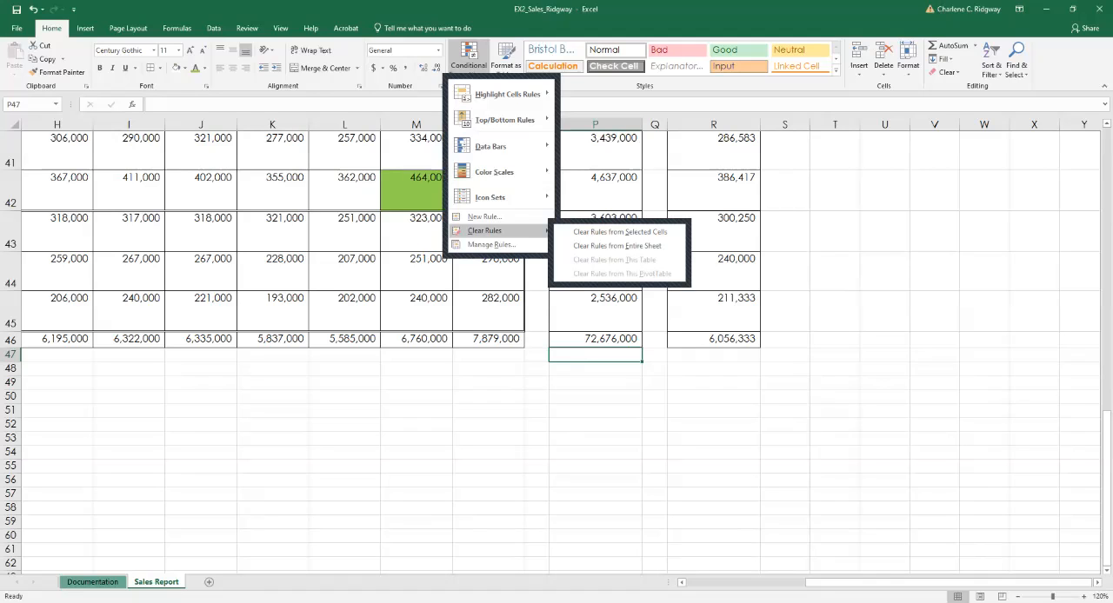
key("Escape")
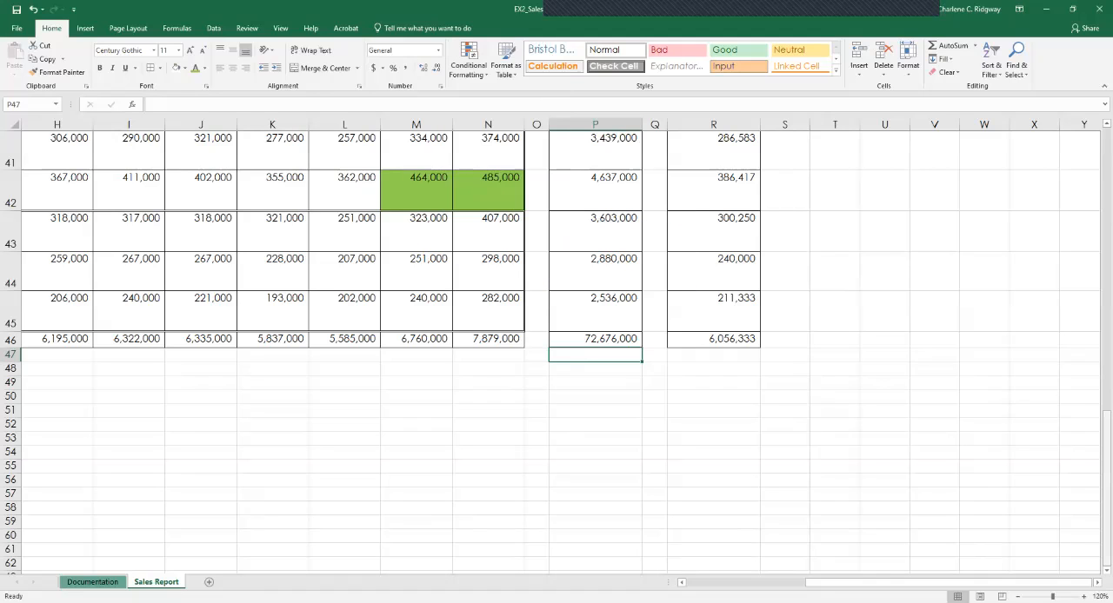
Enter the legend label "Top 5% in Sales" in cell M23 and right-align it.
left_click_drag(1107, 456, 1107, 263)
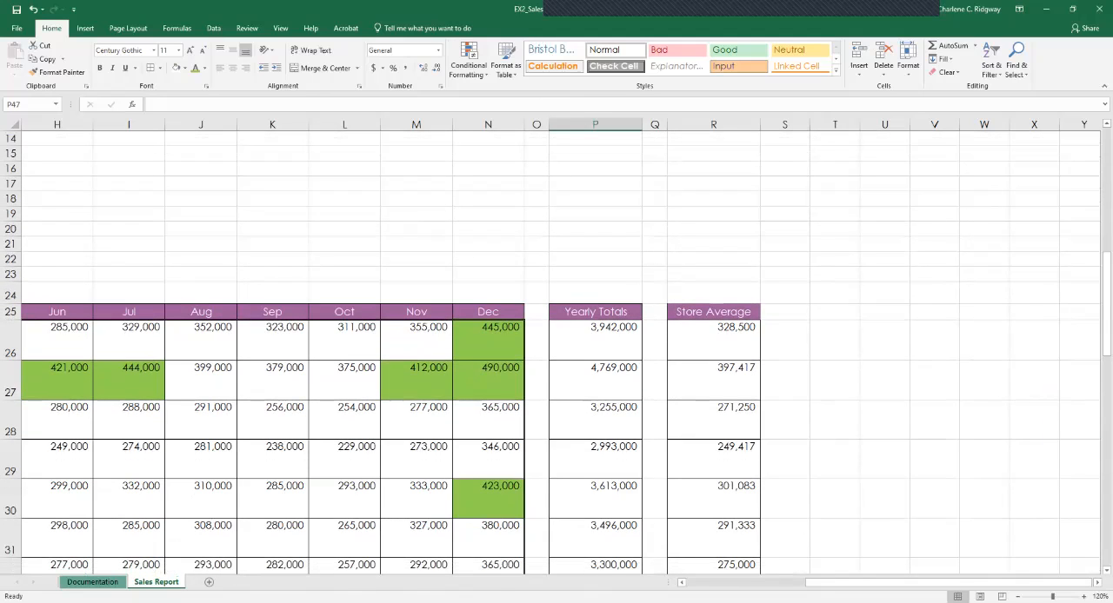
left_click(417, 274)
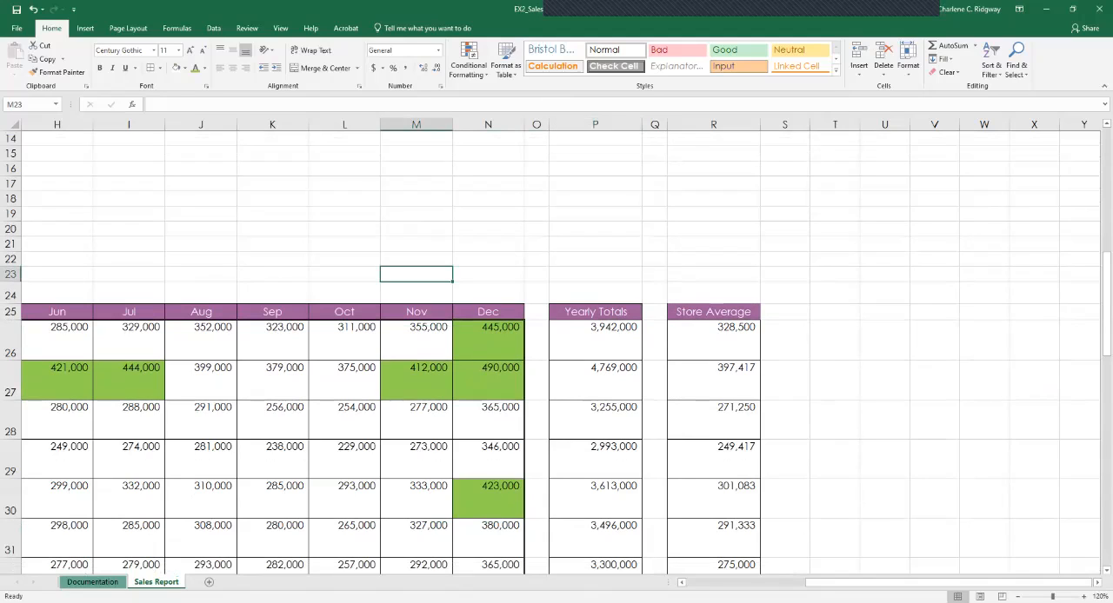
type("To")
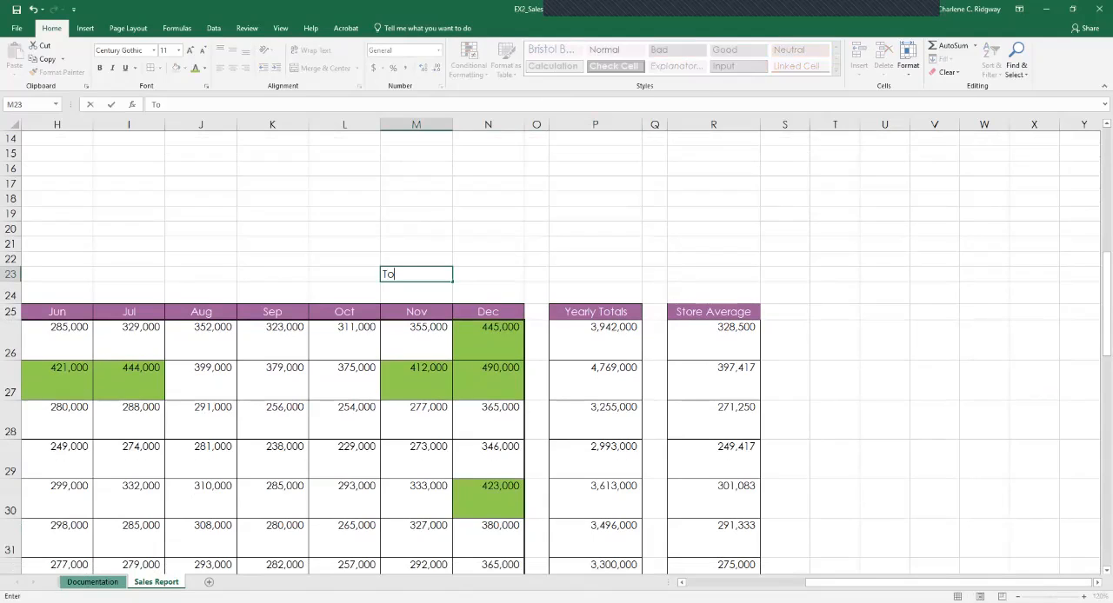
type("p 5% in Sales")
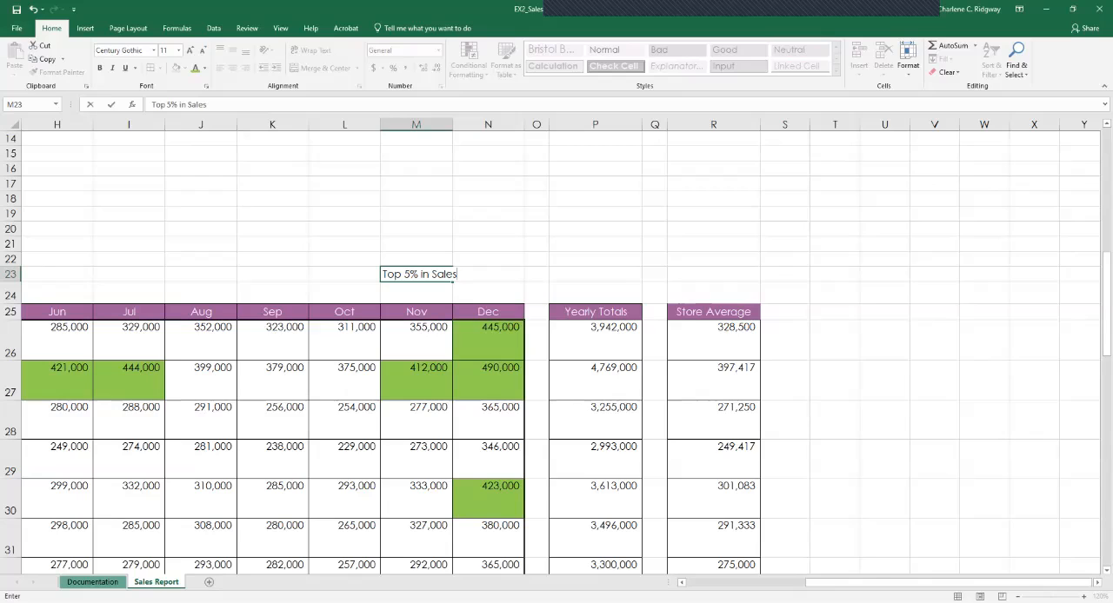
key("Return")
left_click(417, 274)
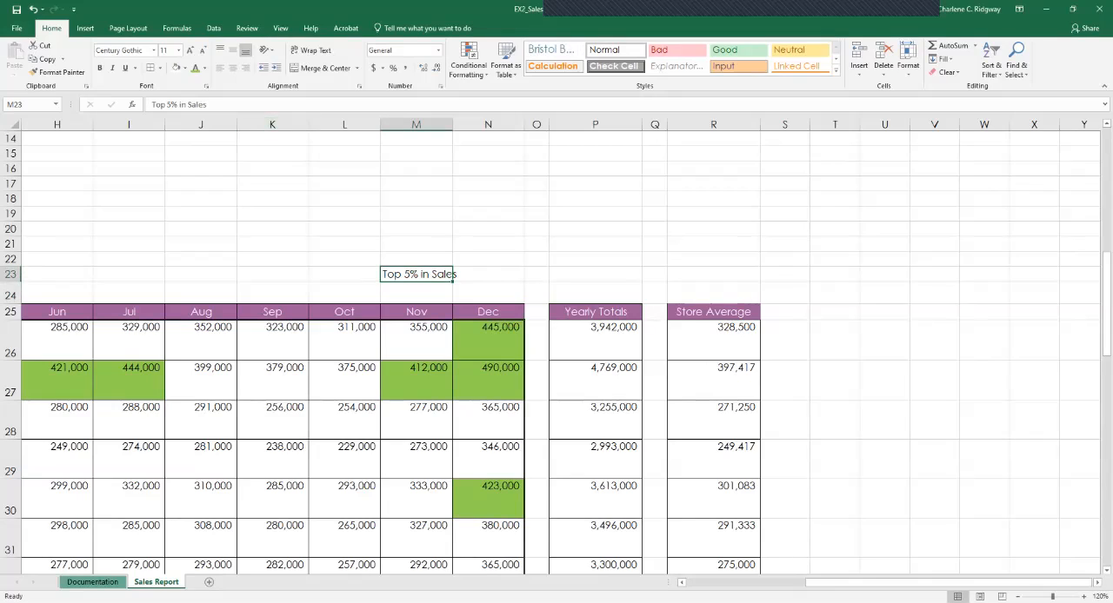
left_click(245, 68)
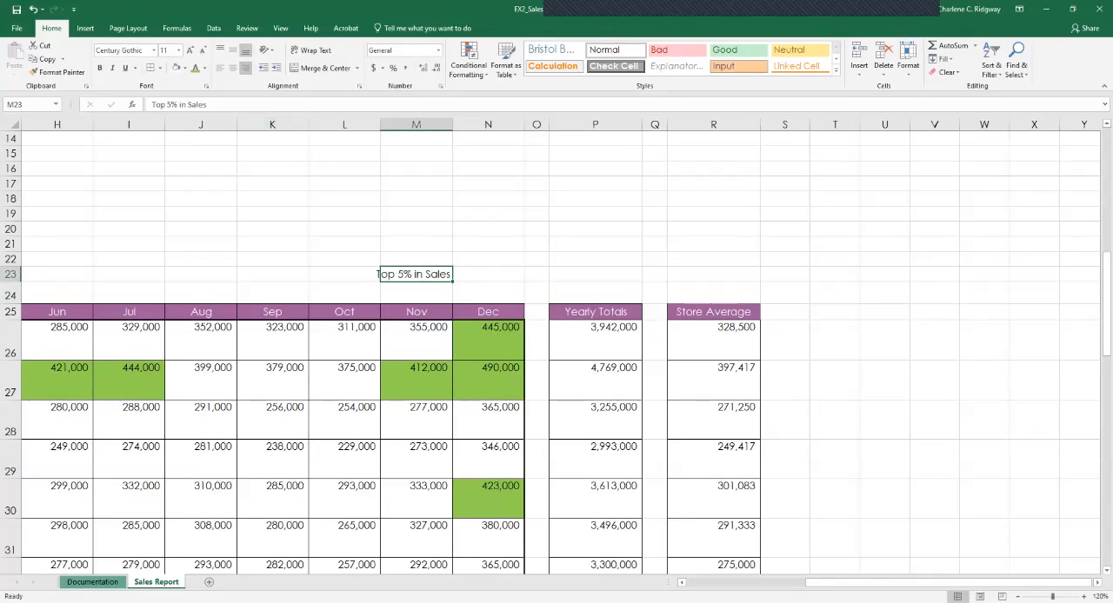
Enter "green" in cell N23 beside the legend label and center it.
left_click(487, 274)
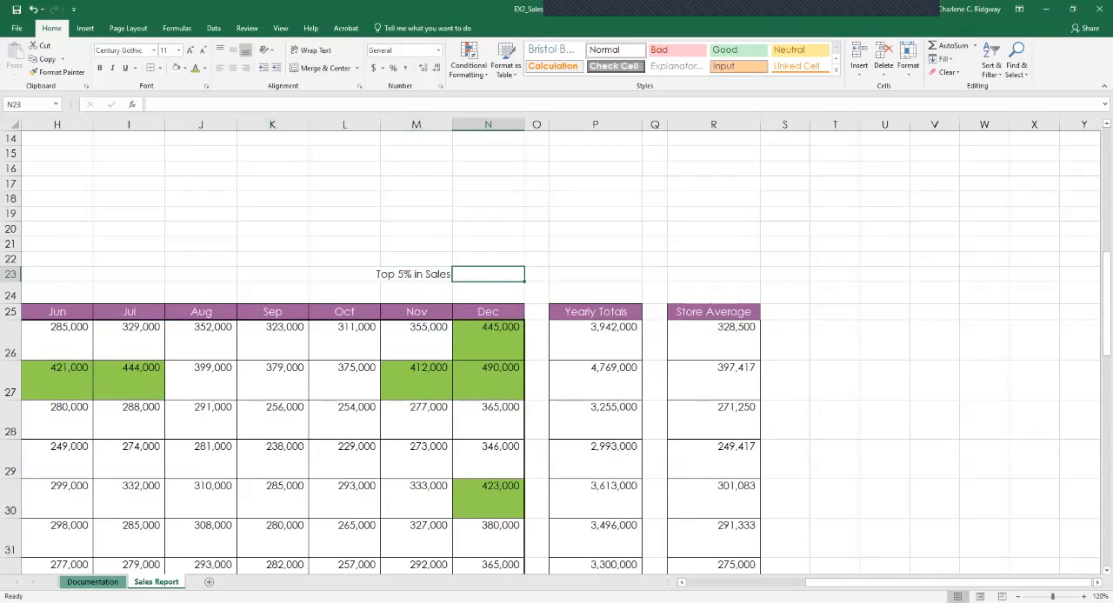
type("green")
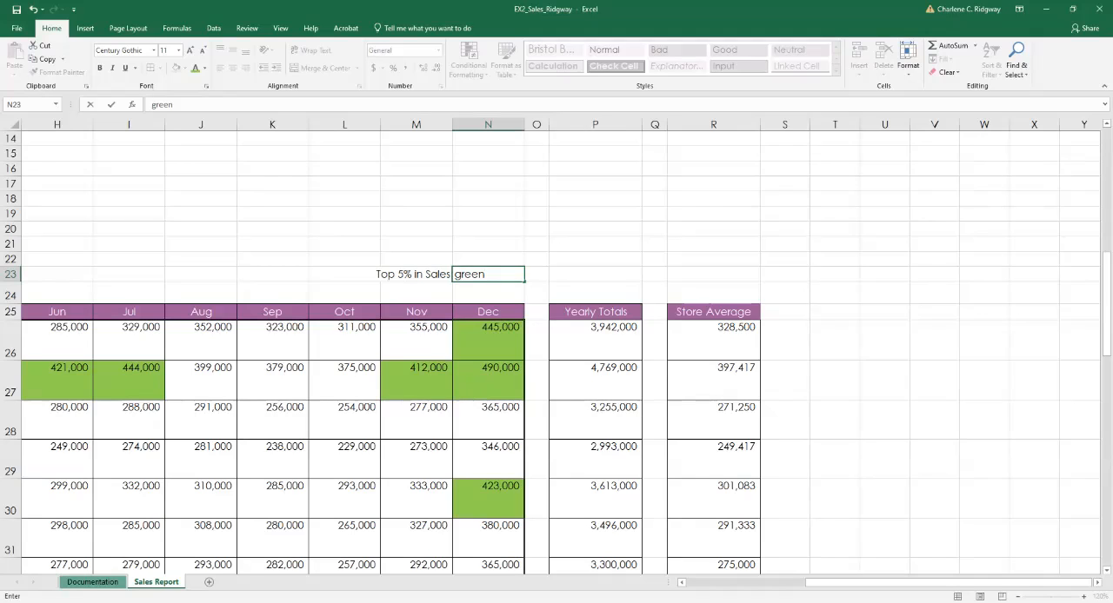
key("Return")
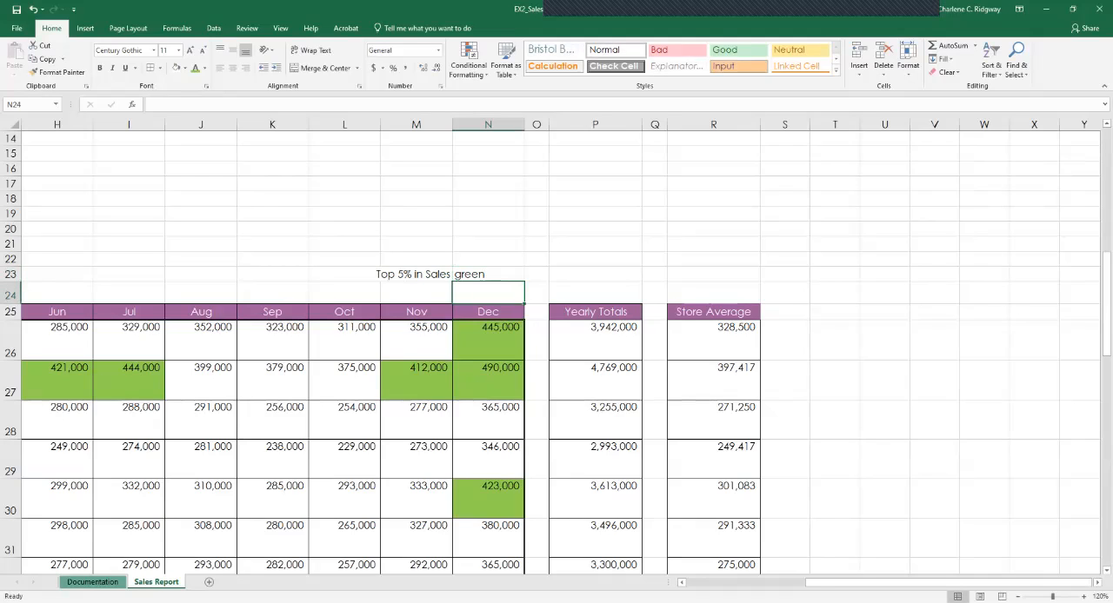
left_click(488, 275)
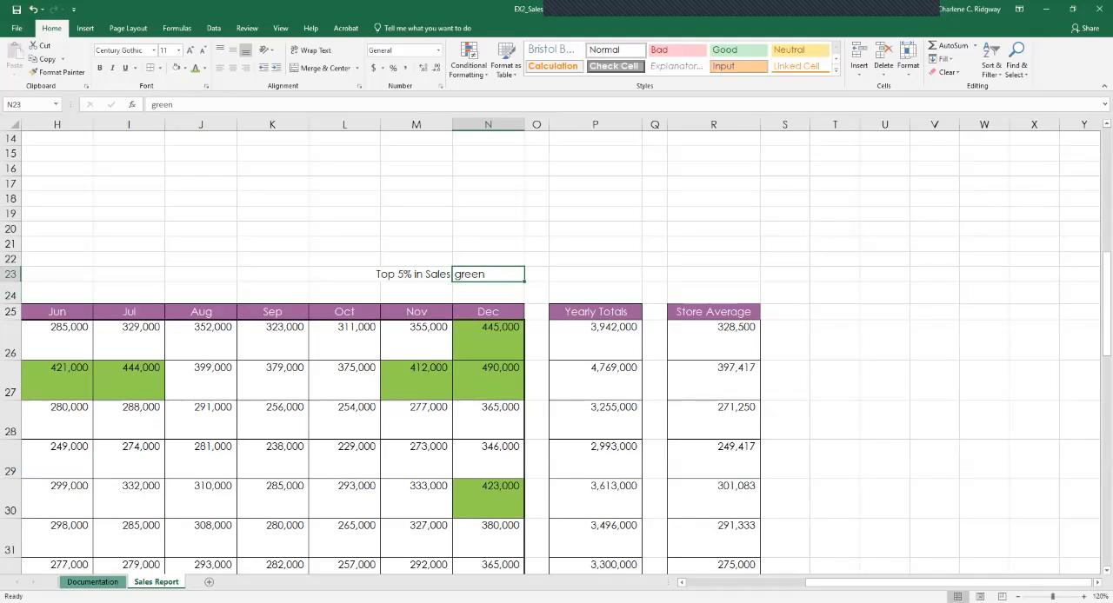
left_click(233, 68)
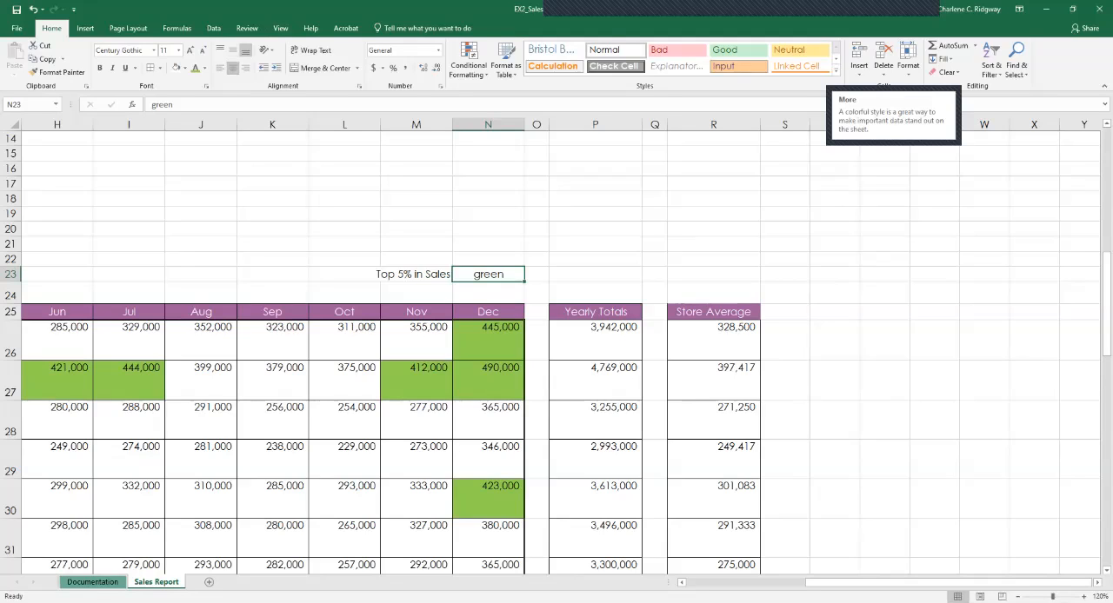
Add a Text That Contains rule for "green" to cell N23 with a custom format of light green fill and black text.
left_click(468, 60)
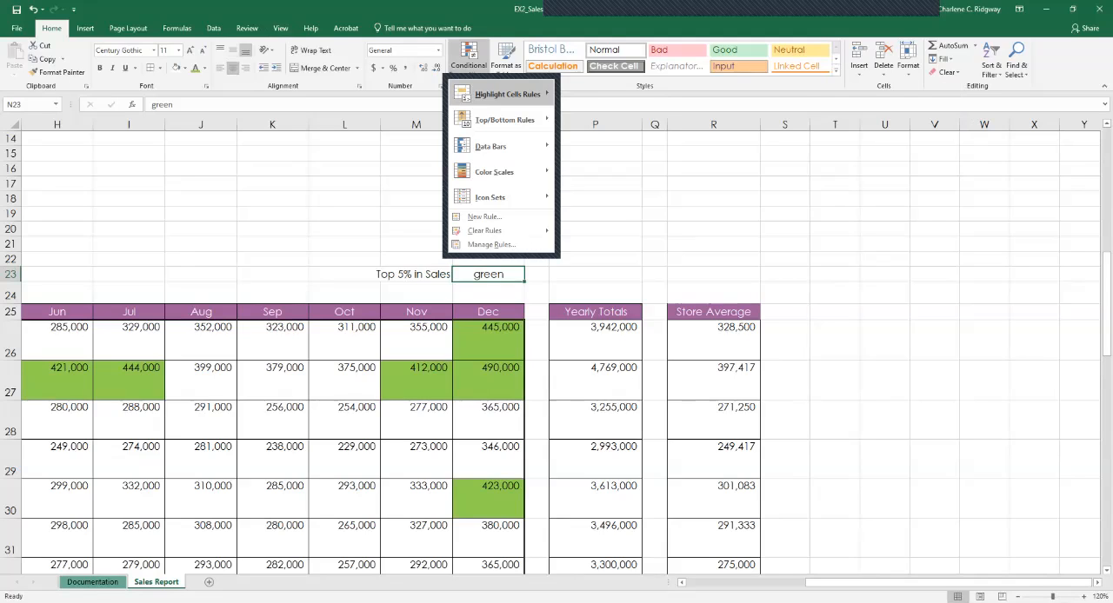
mouse_move(507, 94)
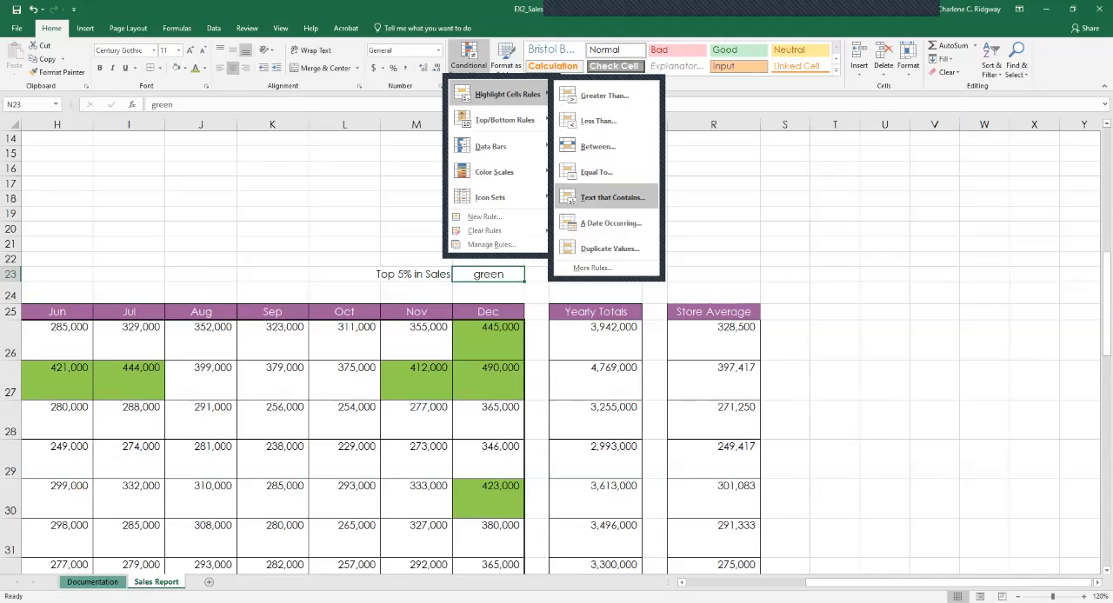
left_click(612, 197)
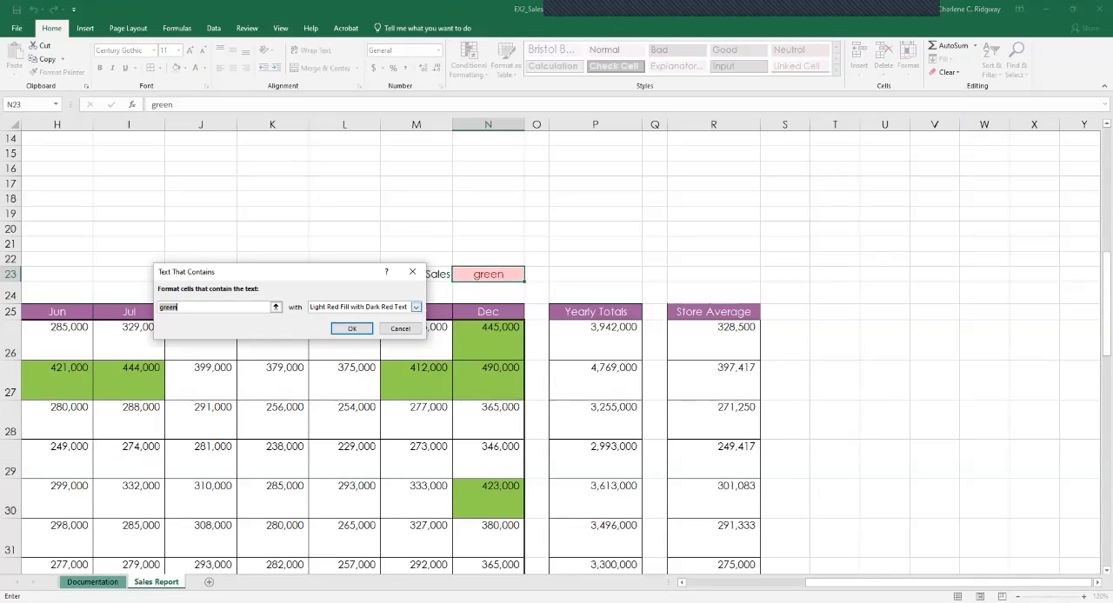
left_click(416, 307)
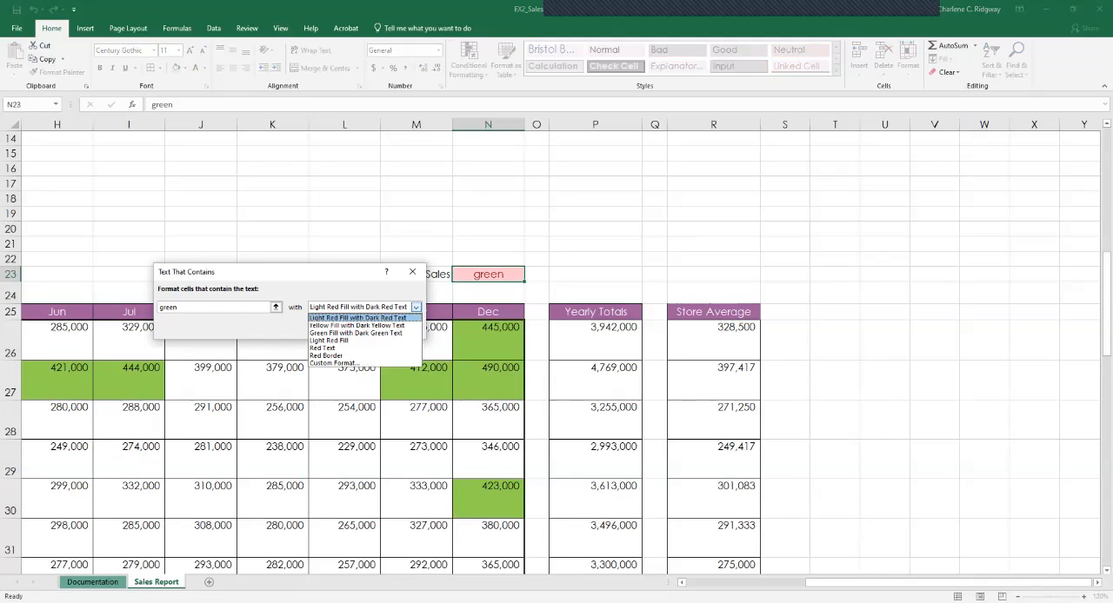
left_click(332, 362)
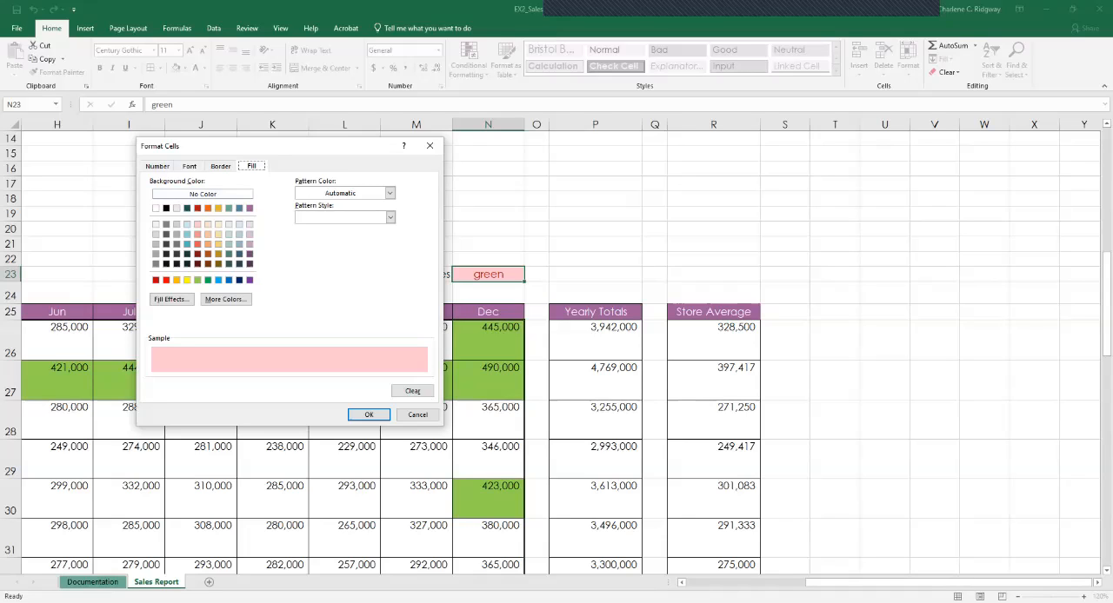
left_click(197, 280)
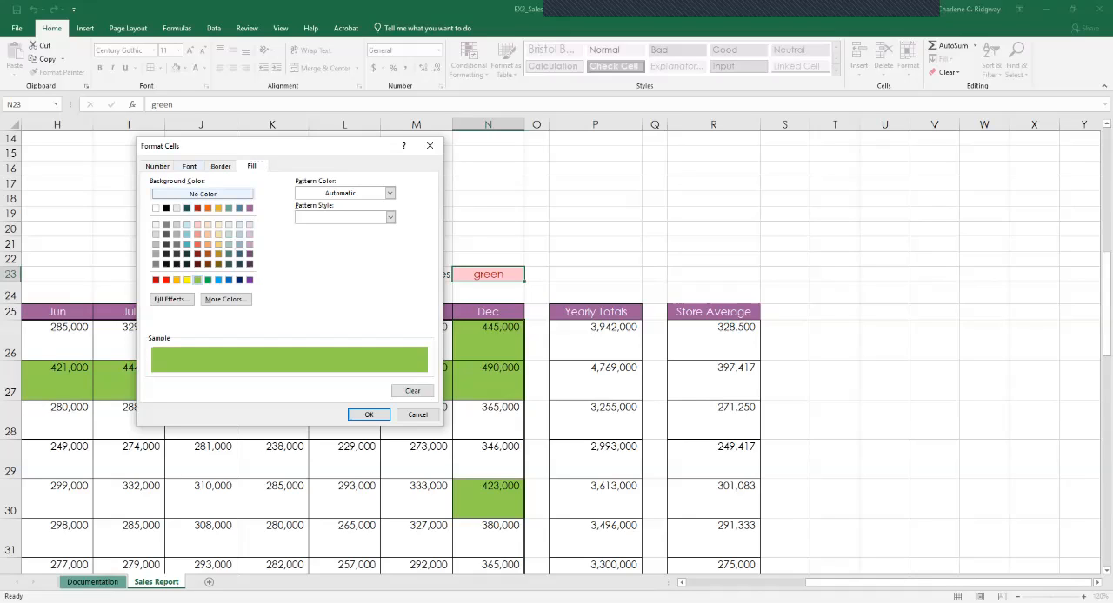
left_click(189, 166)
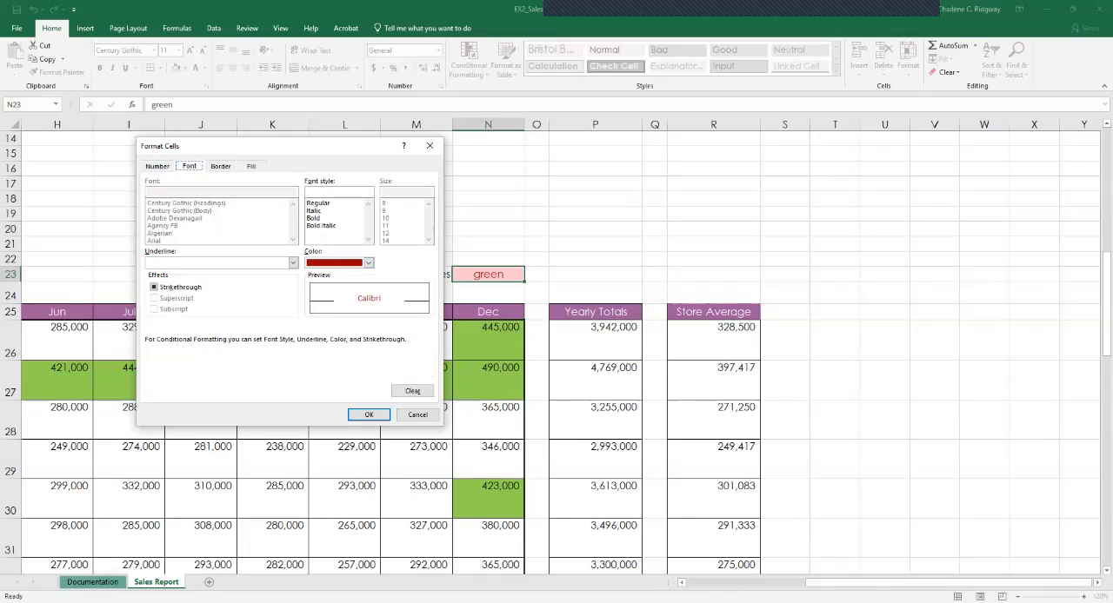
left_click(368, 262)
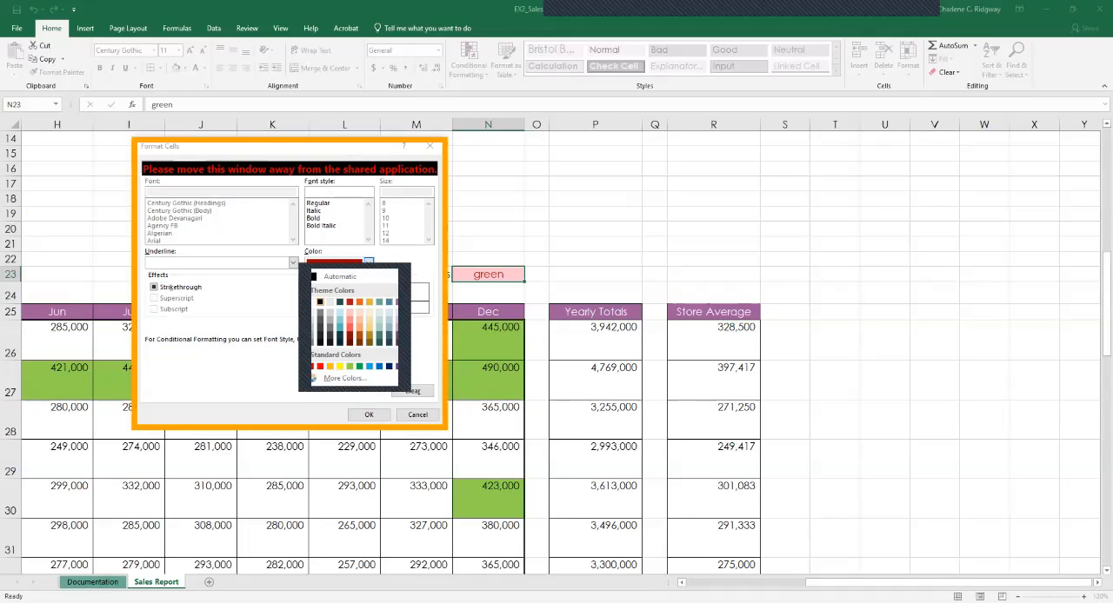
left_click(320, 302)
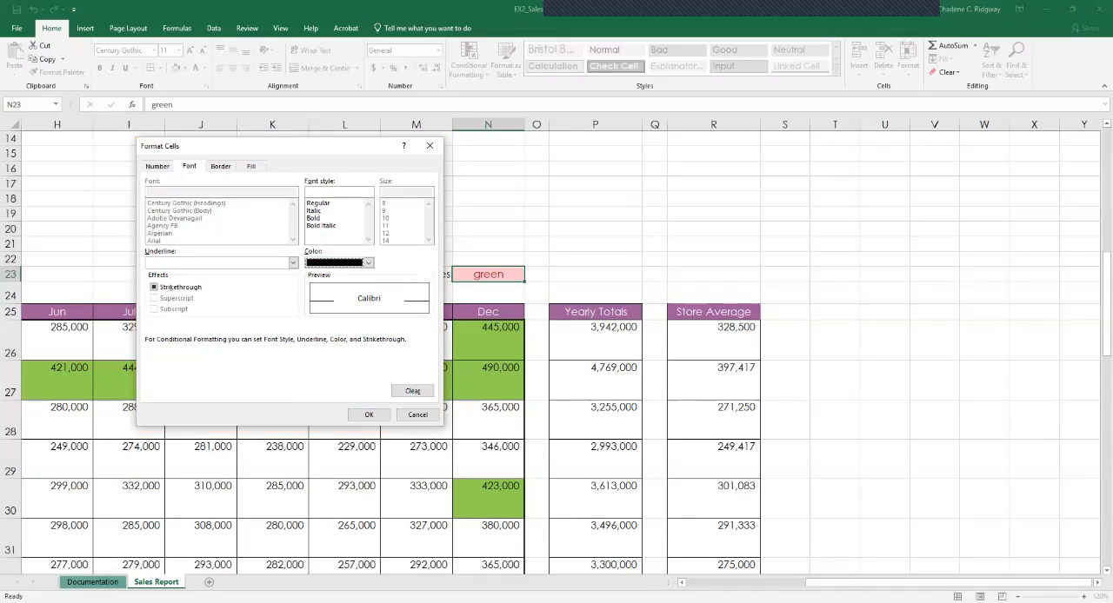
left_click(368, 414)
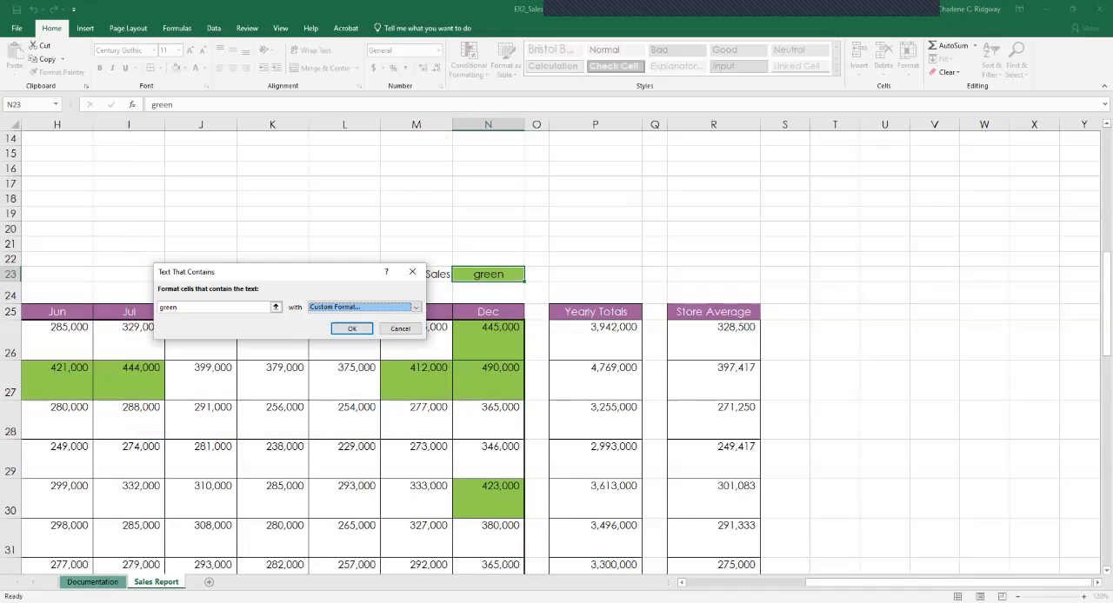
key("Tab")
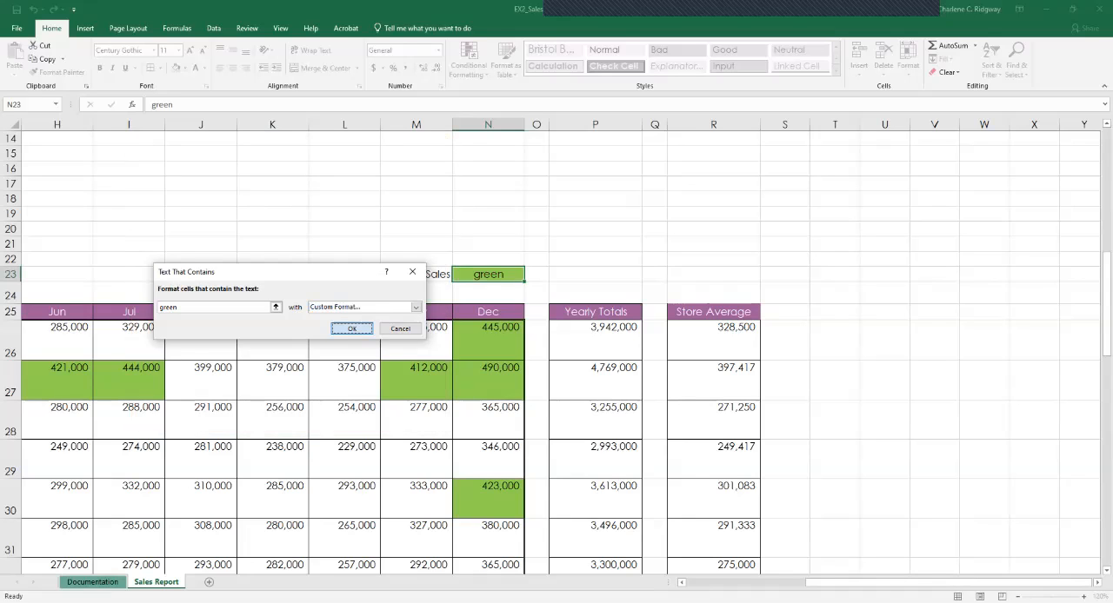
key("Return")
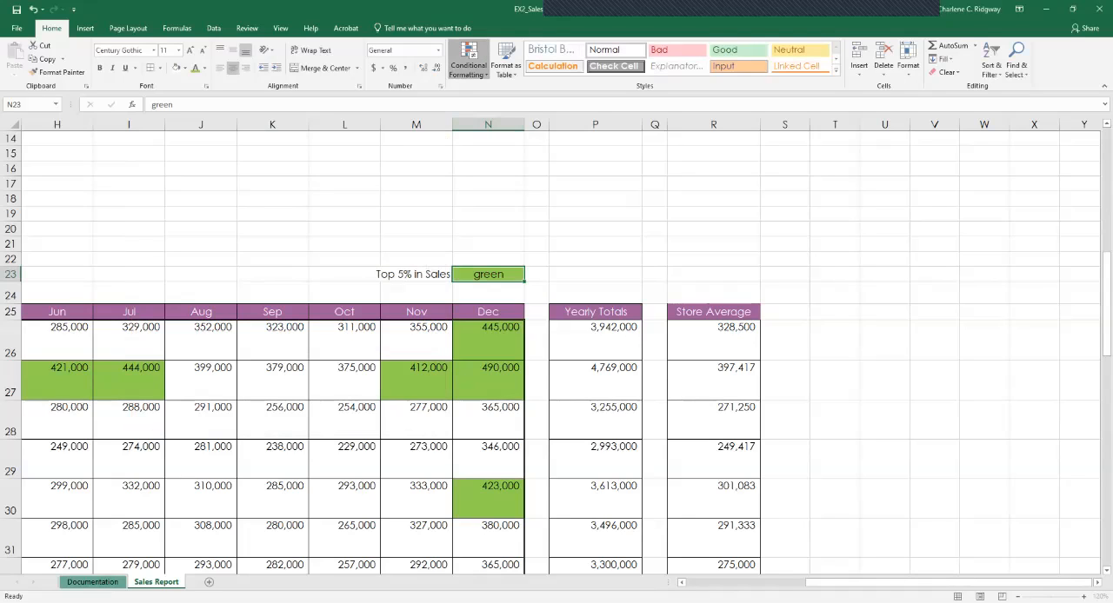
Check the conditional formatting rules that apply to cell N23.
left_click(469, 61)
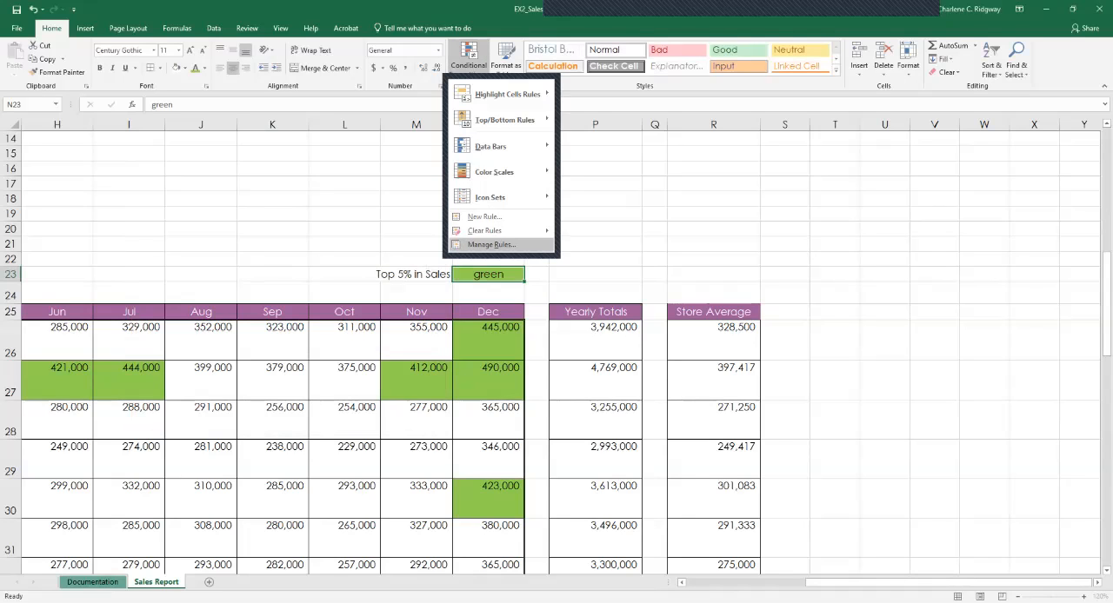
left_click(492, 245)
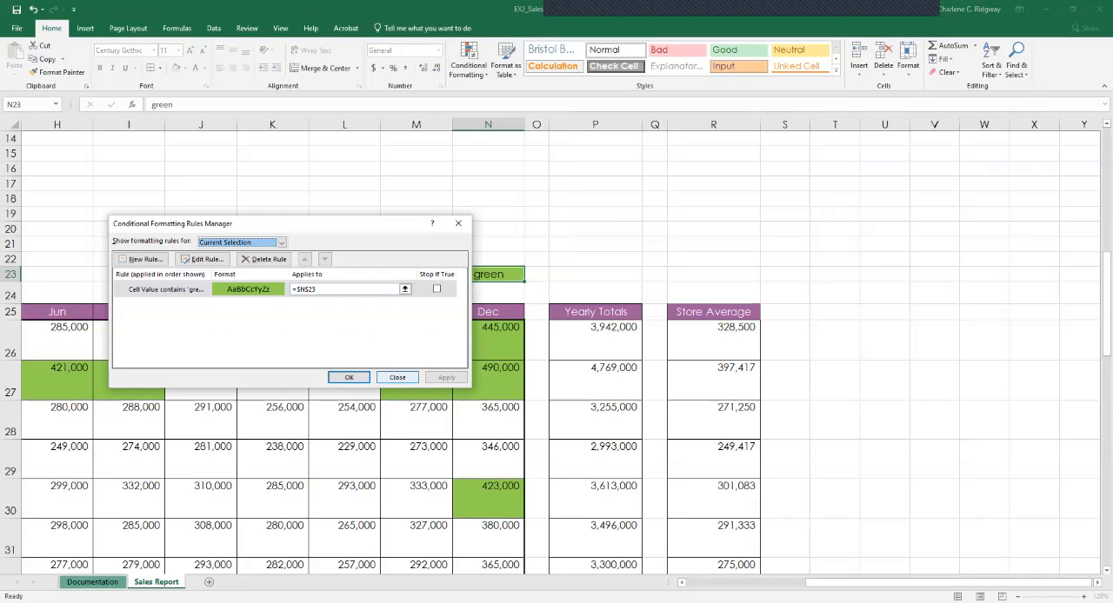
left_click(398, 378)
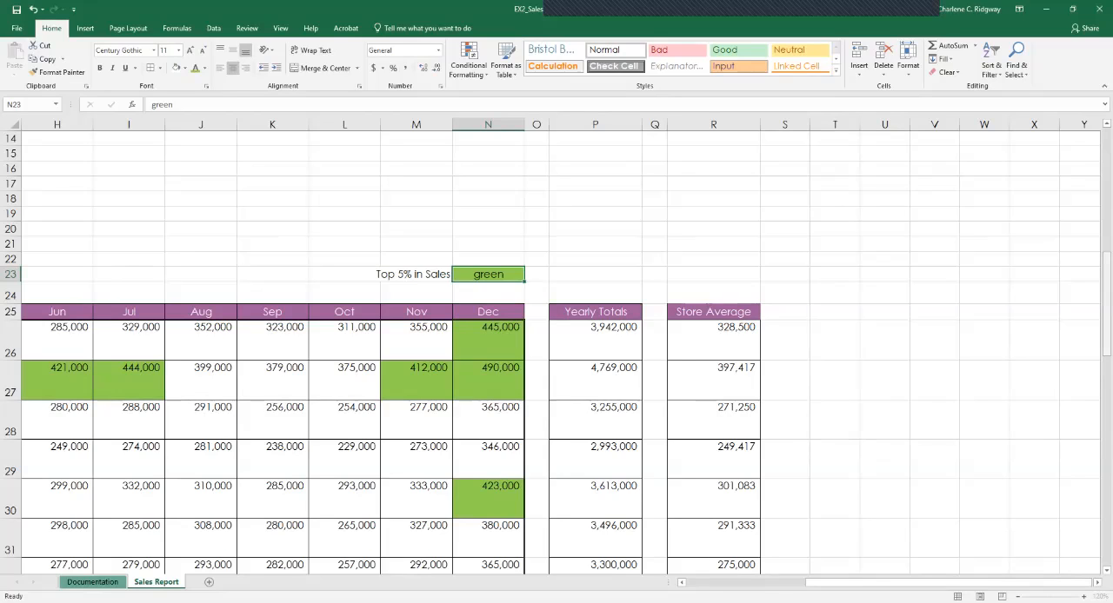
Show the Sales Report sheet in Page Break Preview and examine how the whole report is divided into pages.
scroll(557, 348, "up", 5)
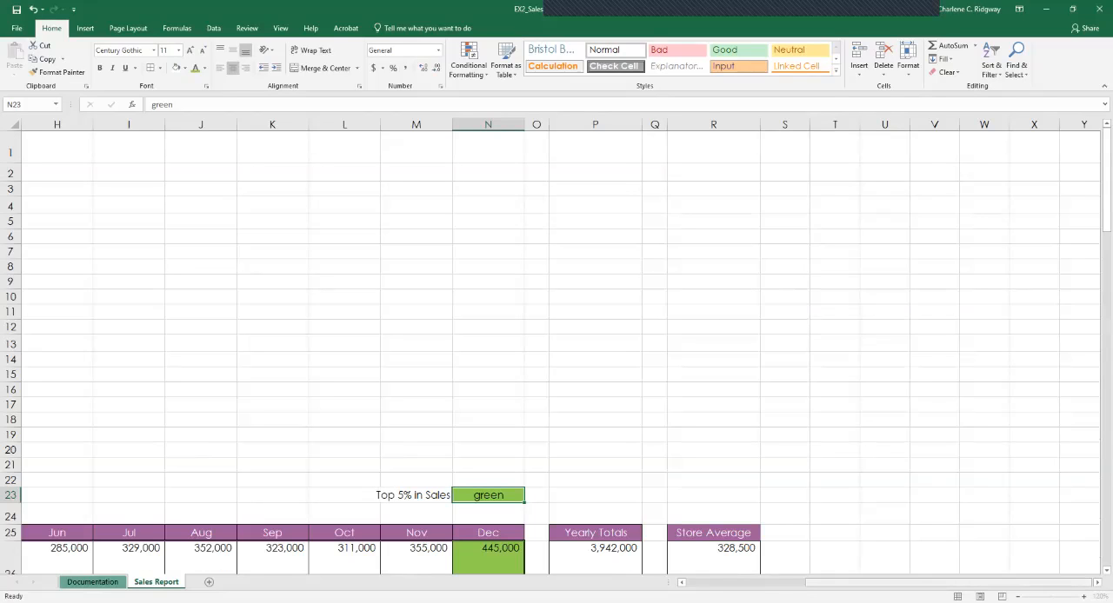
key("ctrl+Home")
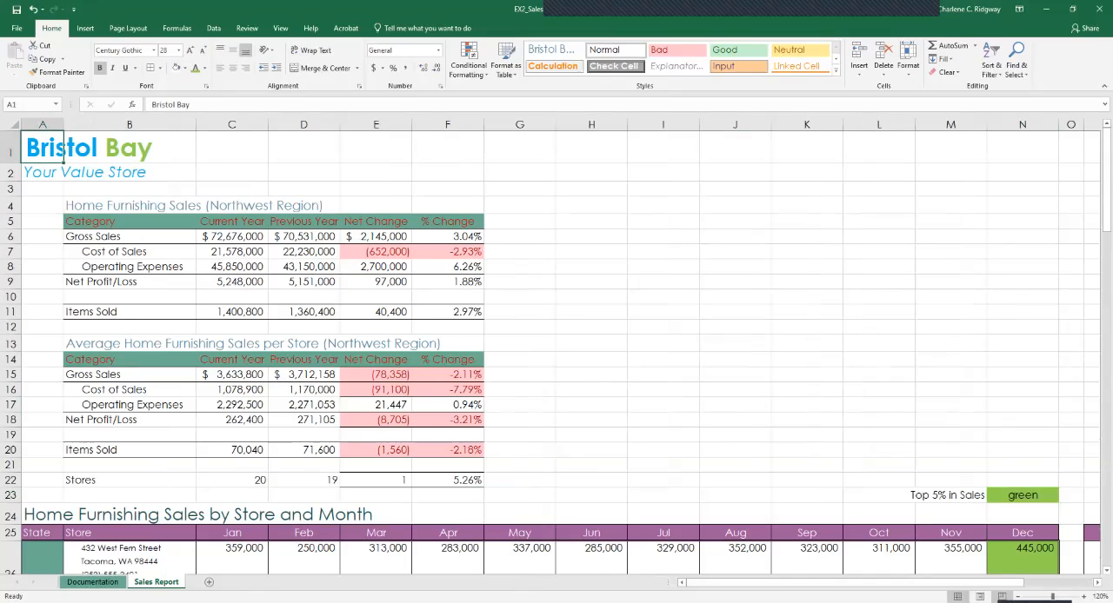
left_click(1002, 596)
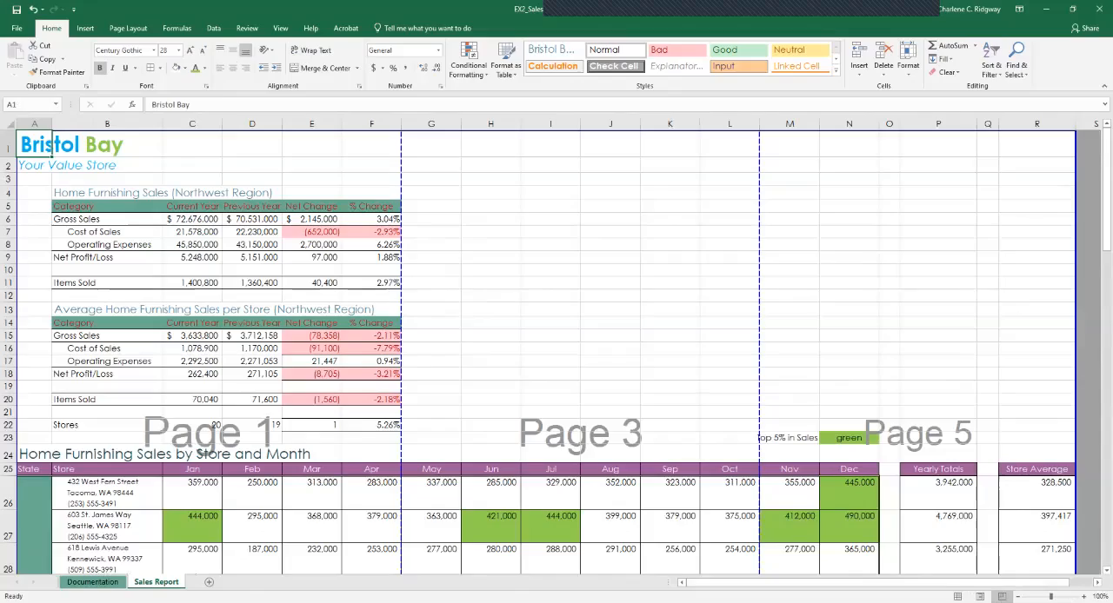
left_click(1019, 597)
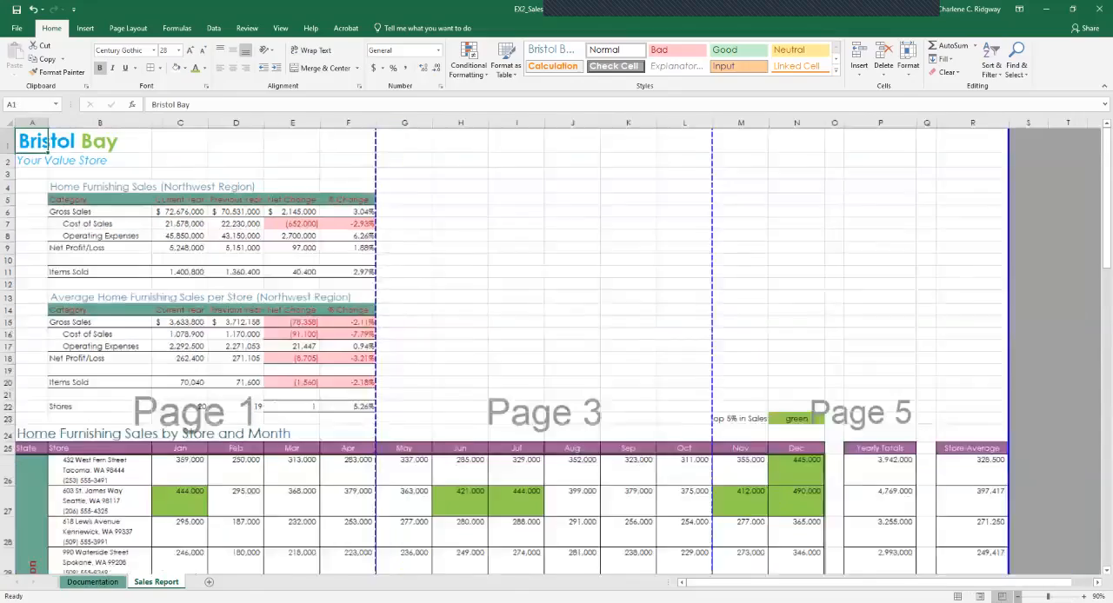
left_click(1018, 598)
left_click(1018, 597)
left_click(1018, 597)
left_click(1018, 597)
left_click(1018, 598)
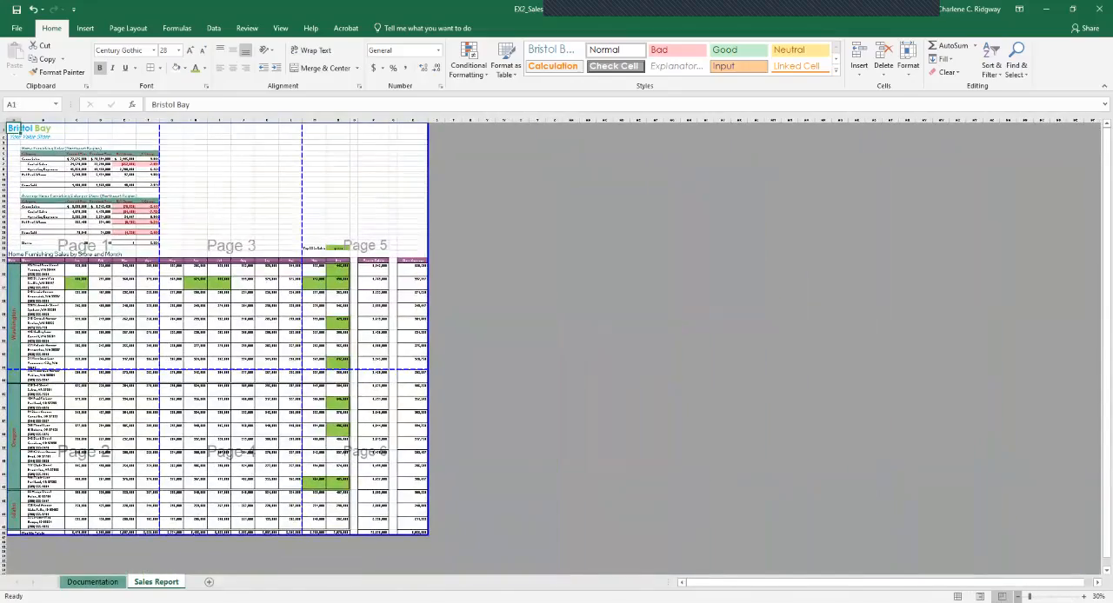
left_click(1018, 597)
left_click(1018, 597)
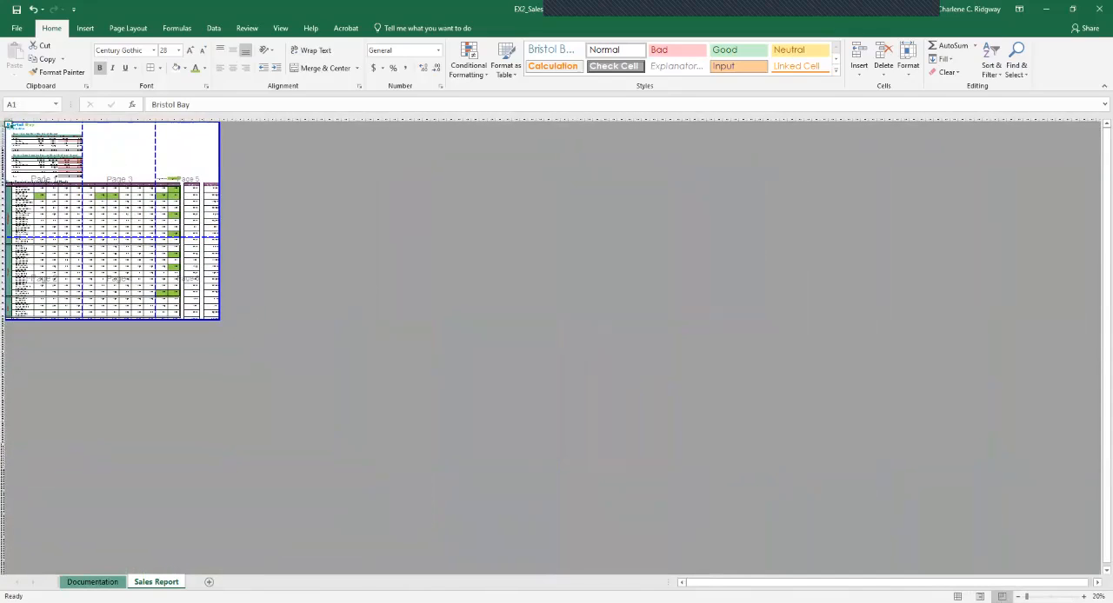
Set the print area to the two nonadjacent ranges A1:F22 and A23:R46.
left_click(1084, 597)
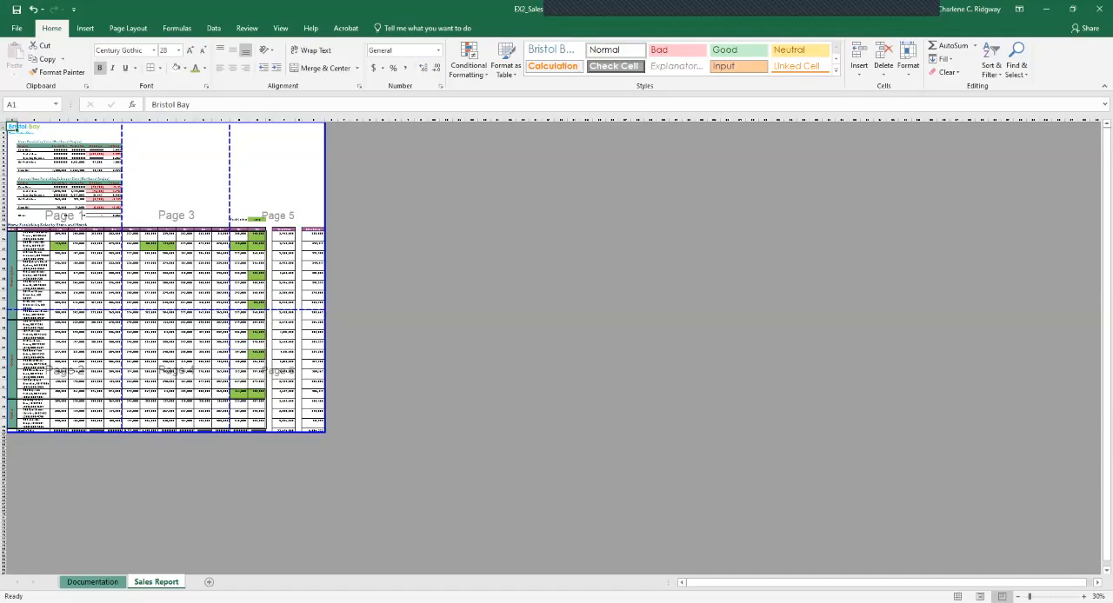
left_click(1084, 597)
left_click(1084, 597)
left_click(1084, 598)
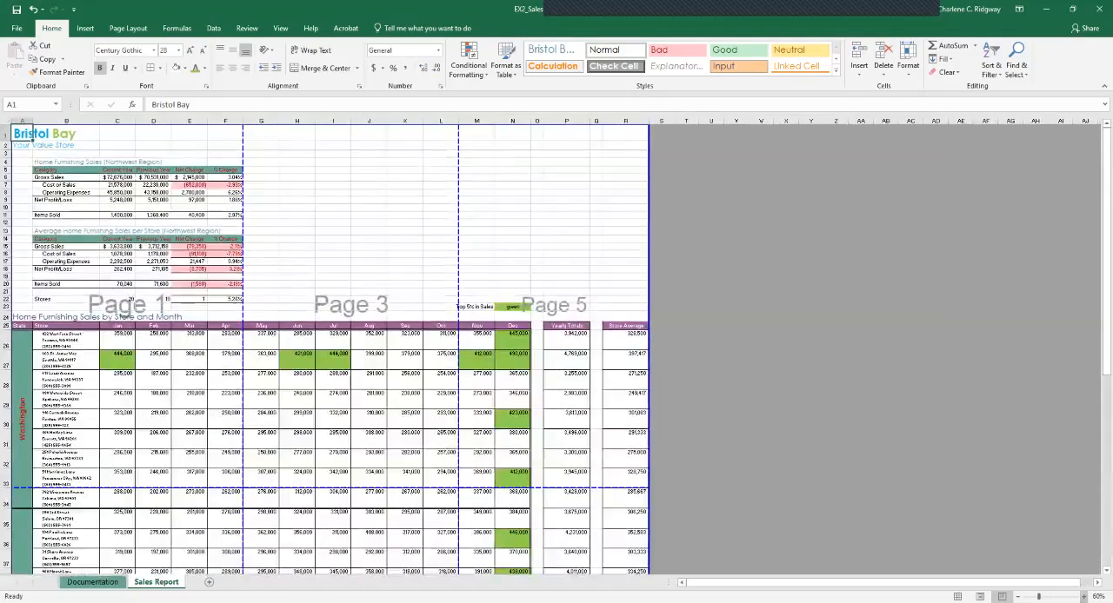
left_click(1084, 597)
left_click(1084, 597)
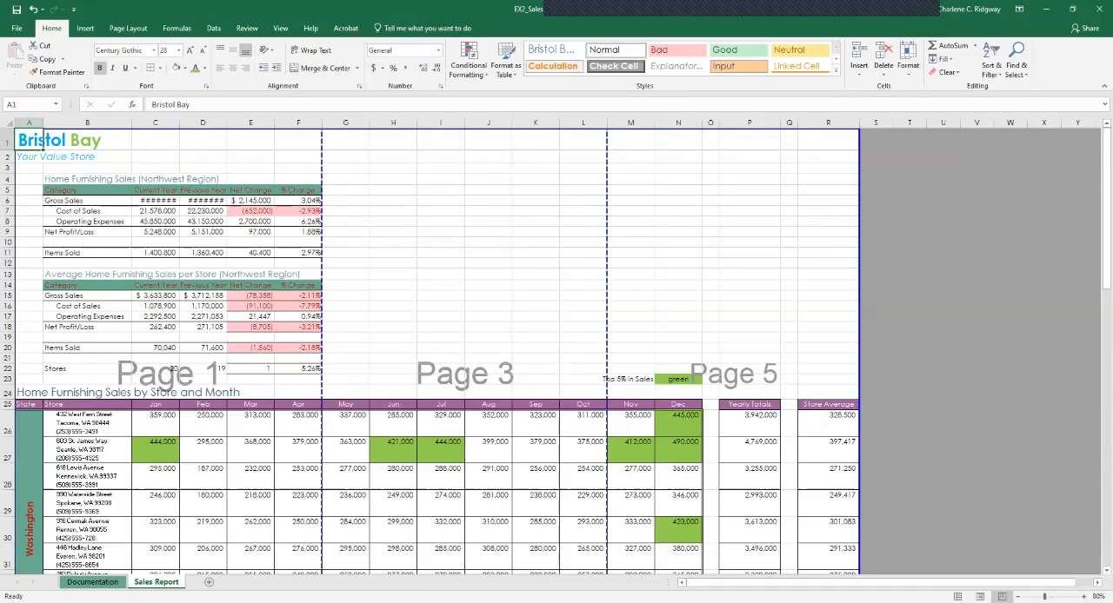
left_click_drag(35, 143, 304, 369)
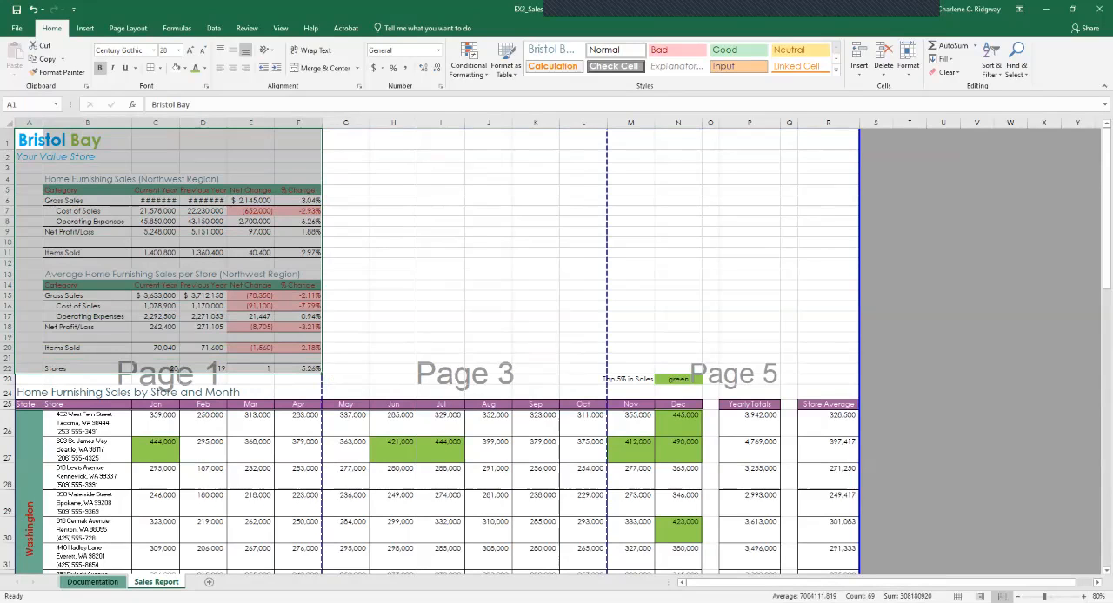
left_click(29, 379, "ctrl")
left_click_drag(28, 379, 858, 543)
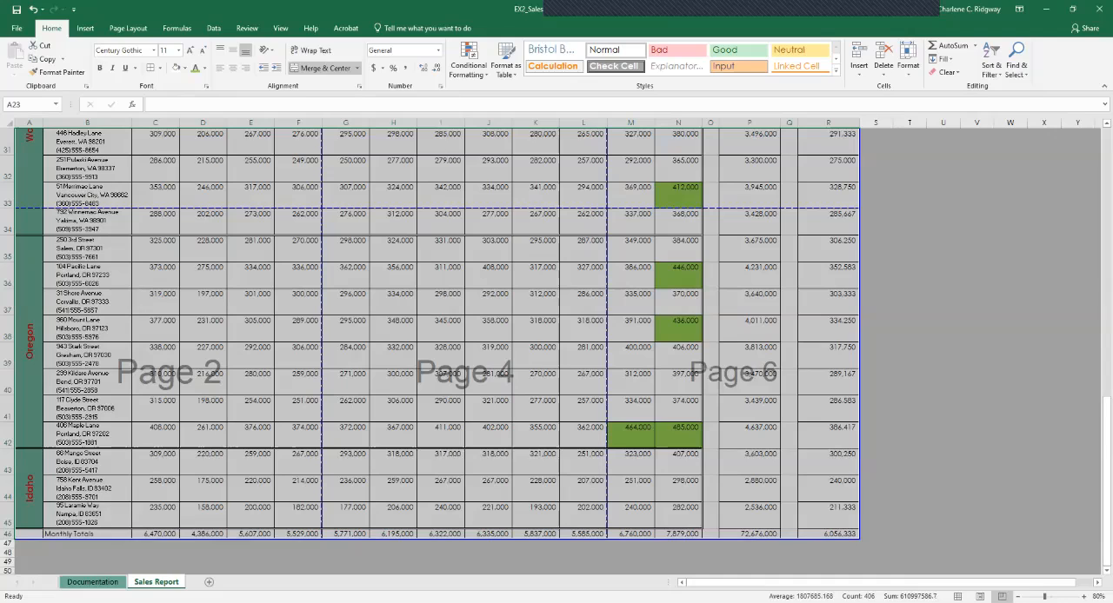
left_click(128, 28)
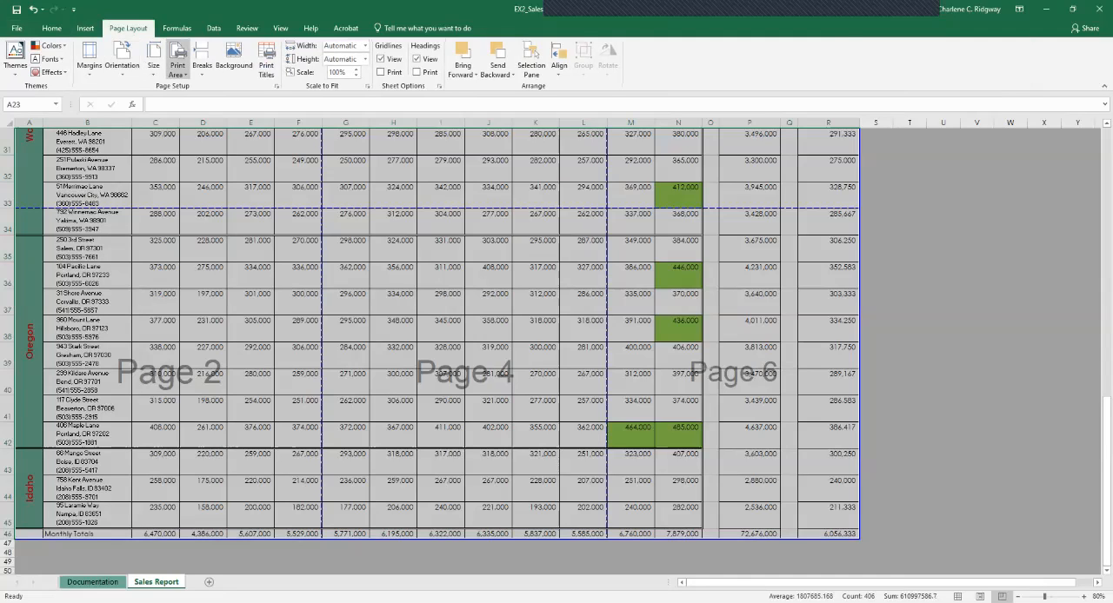
left_click(177, 68)
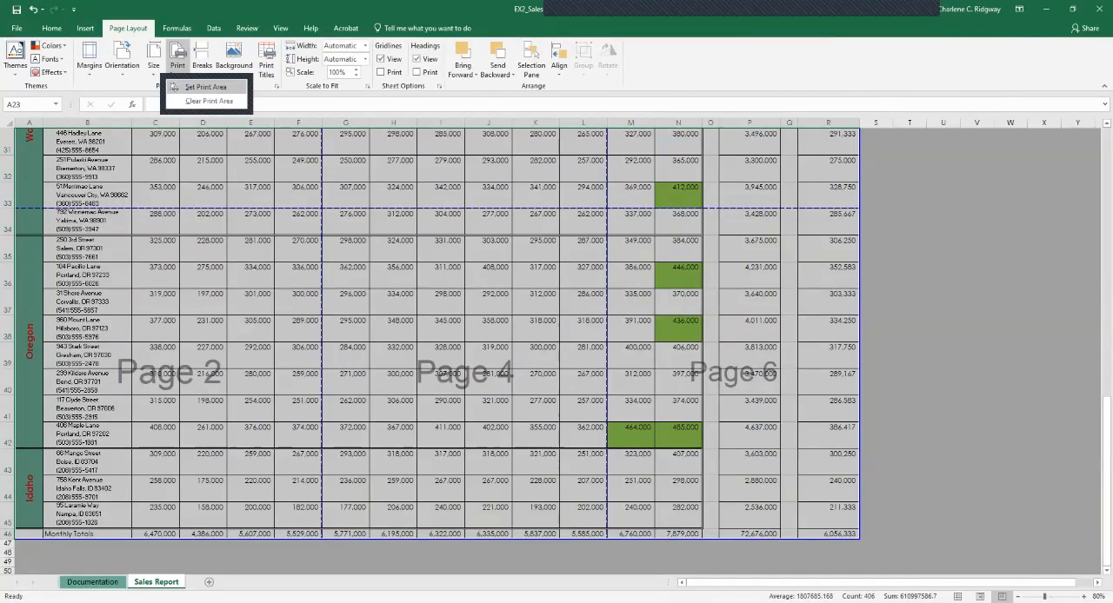
left_click(205, 87)
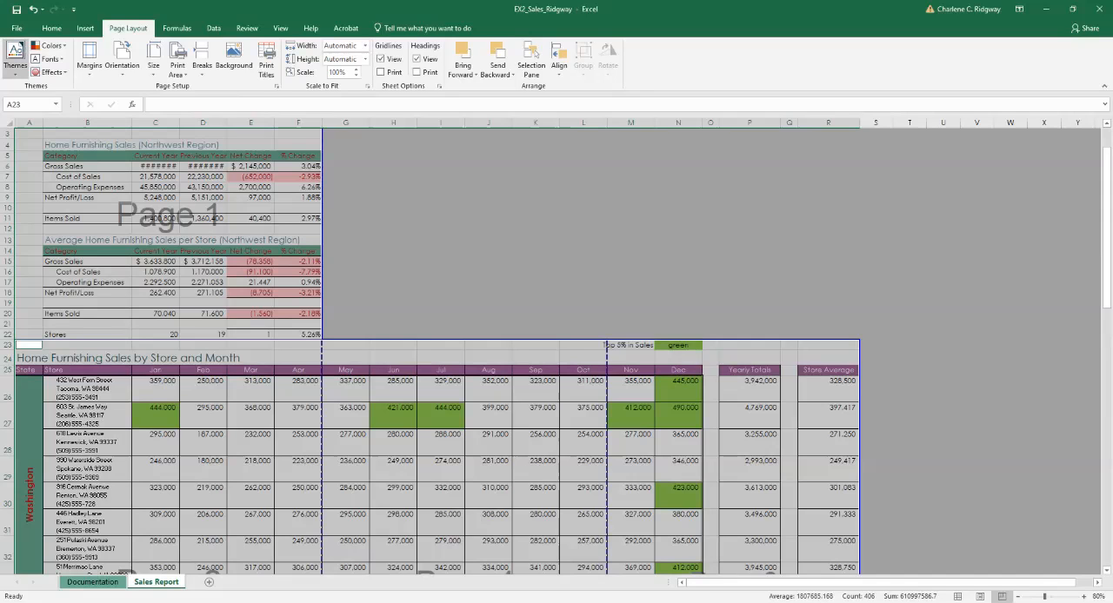
Remove the page break after the October column and move the one after April to between the June and July columns.
key("ctrl+Home")
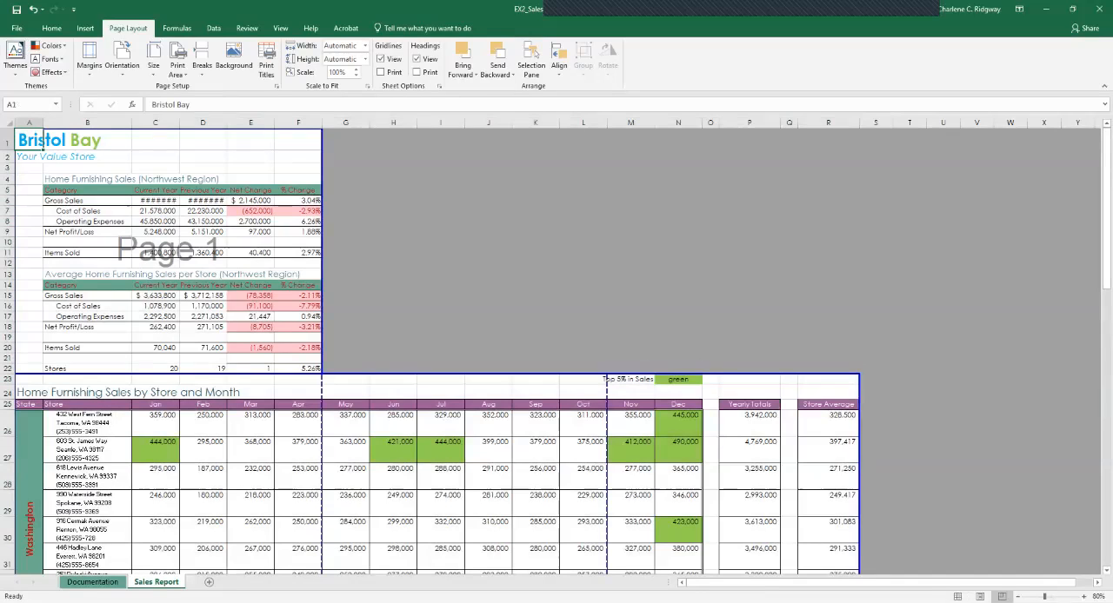
scroll(557, 348, "down", 3)
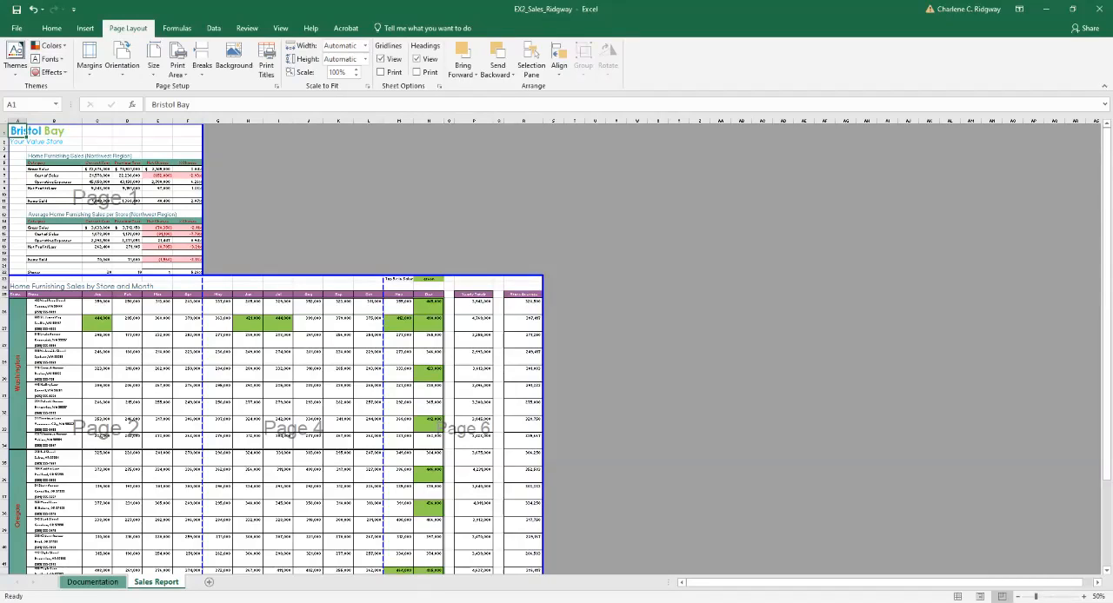
left_click_drag(384, 374, 543, 374)
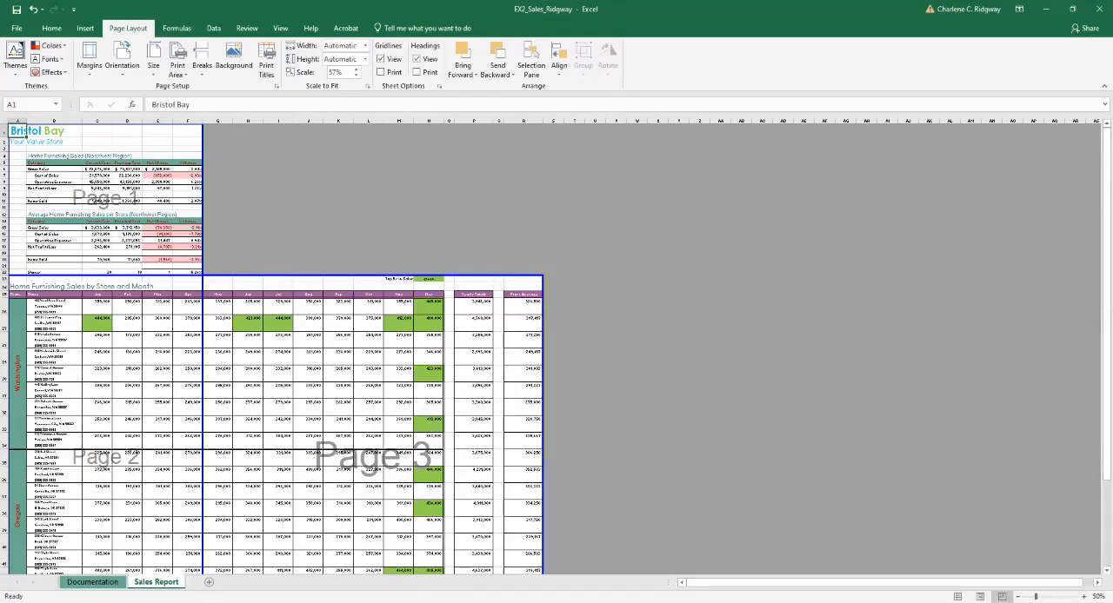
left_click_drag(202, 374, 263, 374)
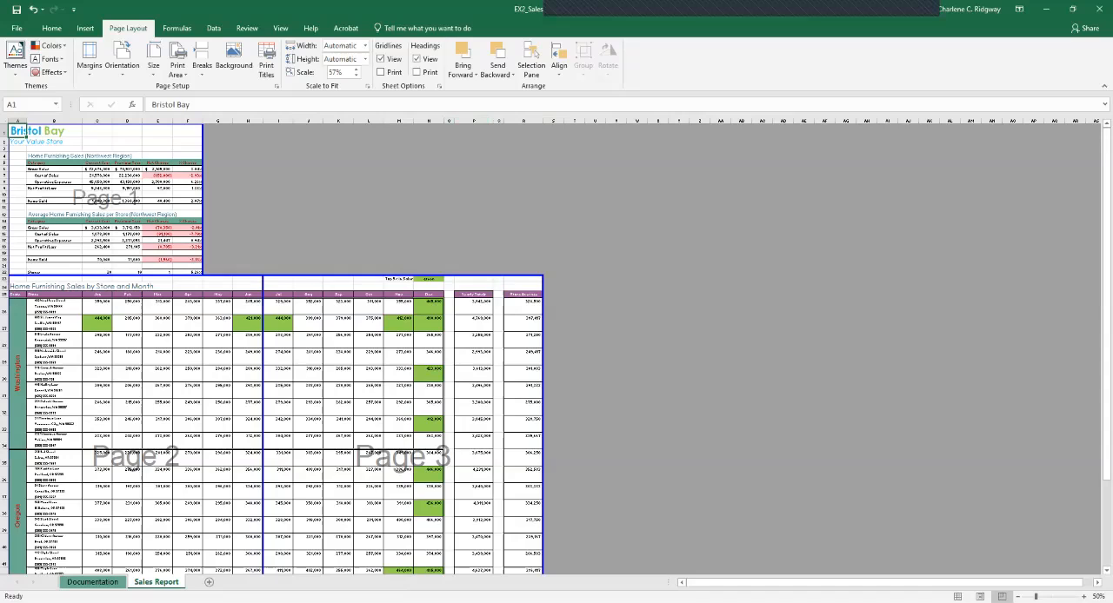
Insert a page break at cell O23 so the Yearly Totals and Store Averages columns print on their own page.
left_click(474, 267)
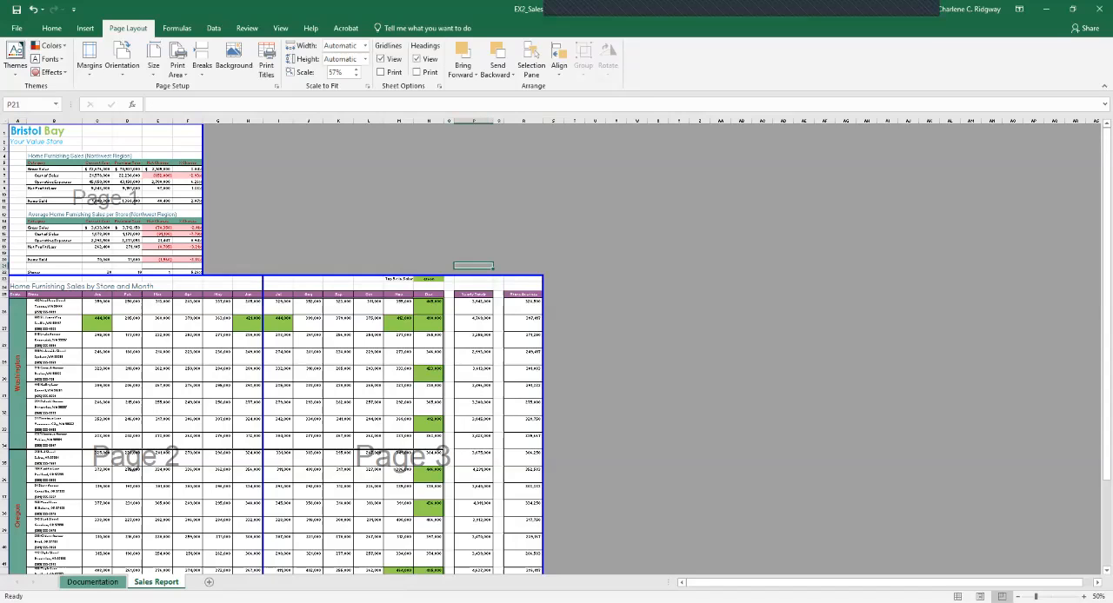
left_click(474, 272)
left_click(474, 279)
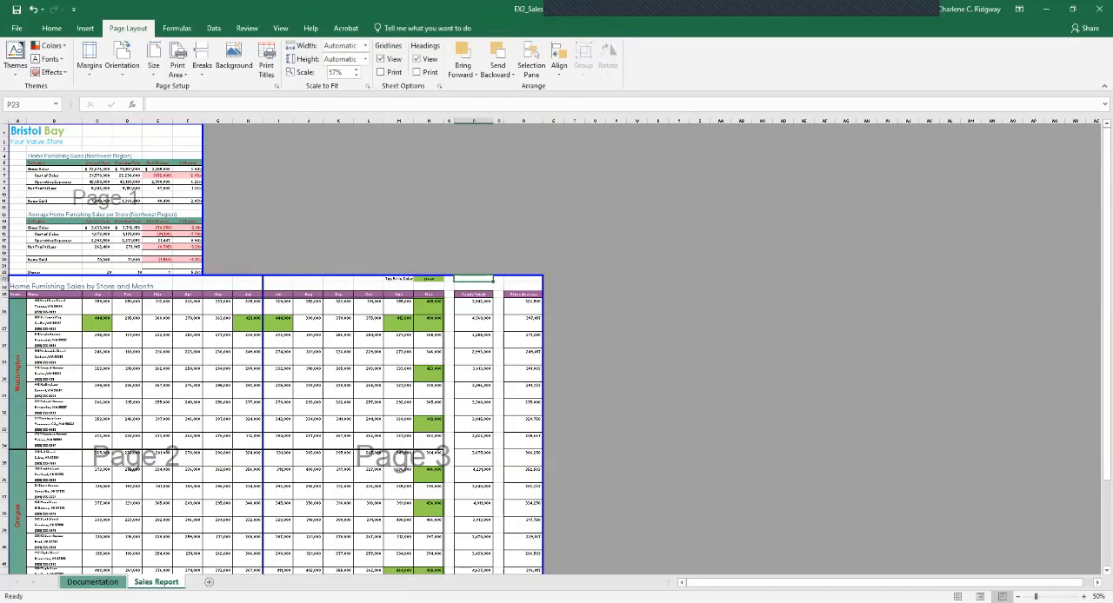
left_click(448, 279)
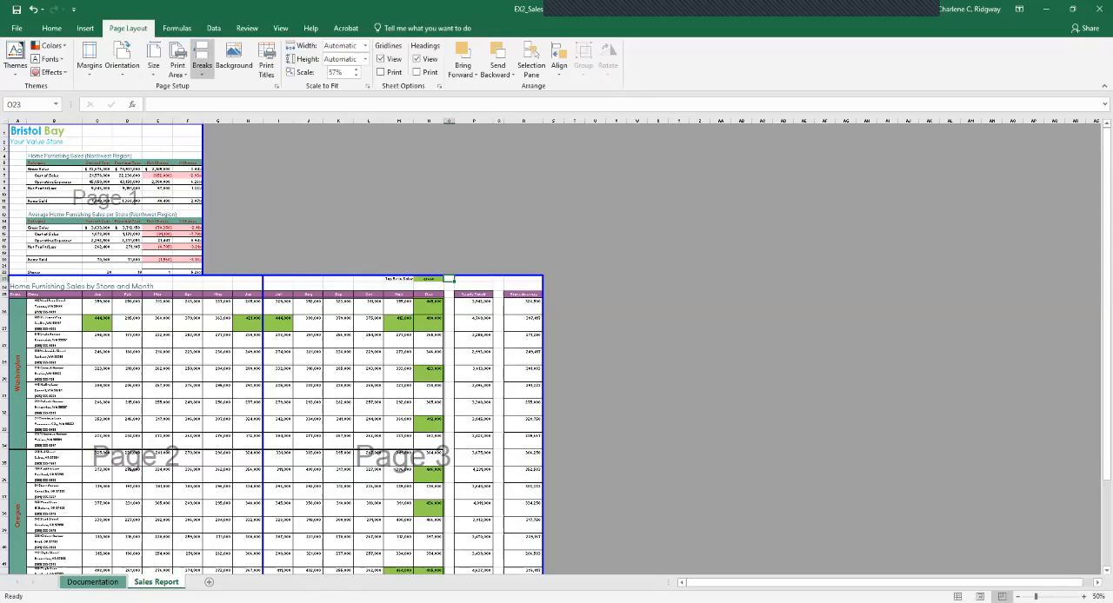
left_click(200, 62)
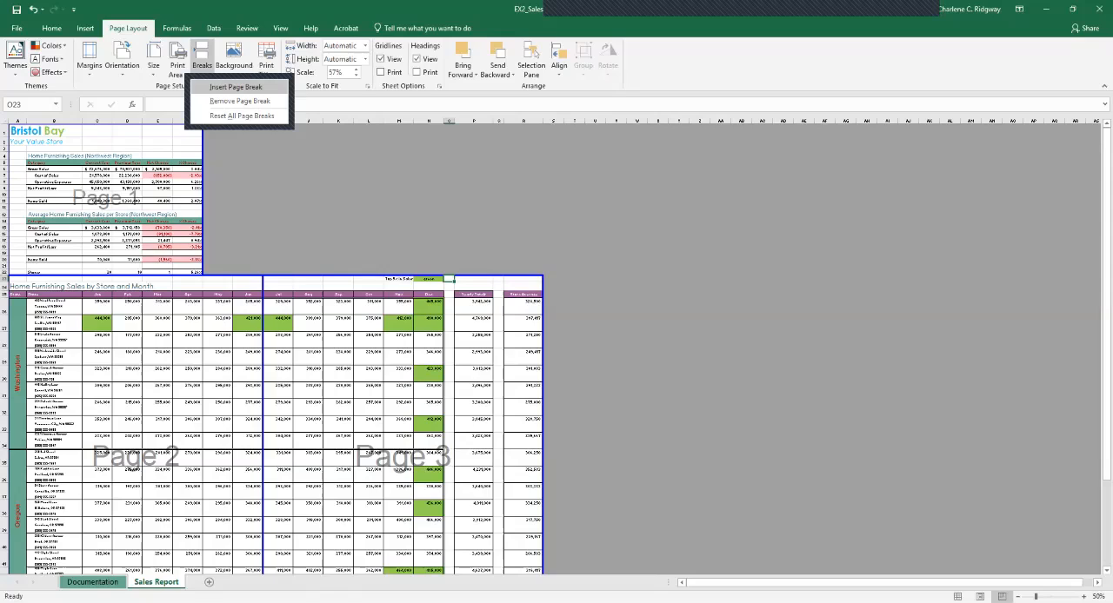
left_click(235, 87)
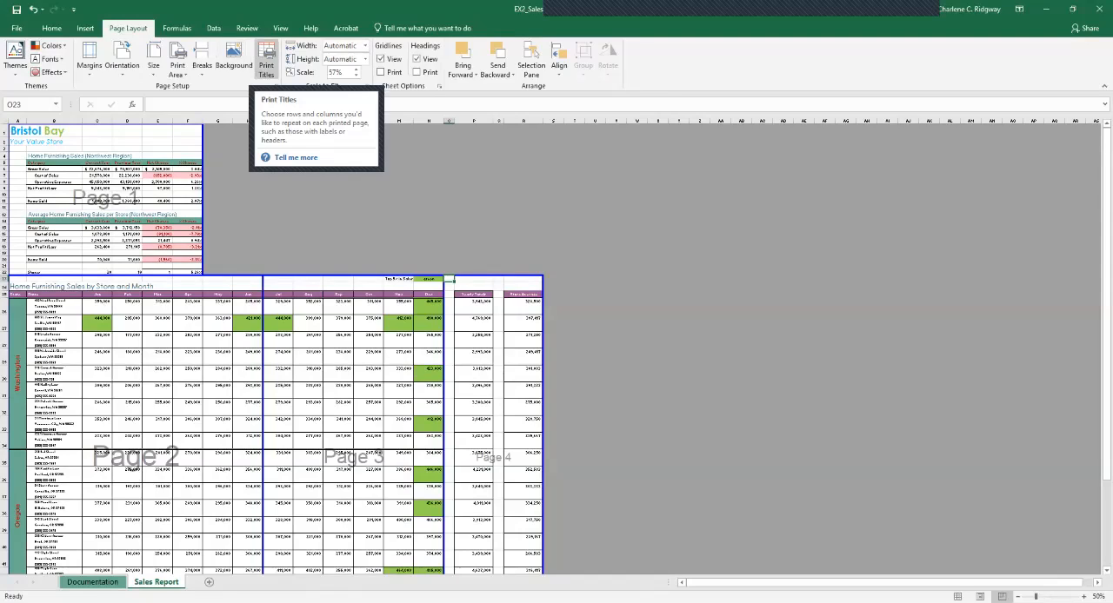
Set the print titles to repeat rows 1 and 2 at the top and columns A and B at the left of each page.
left_click(266, 61)
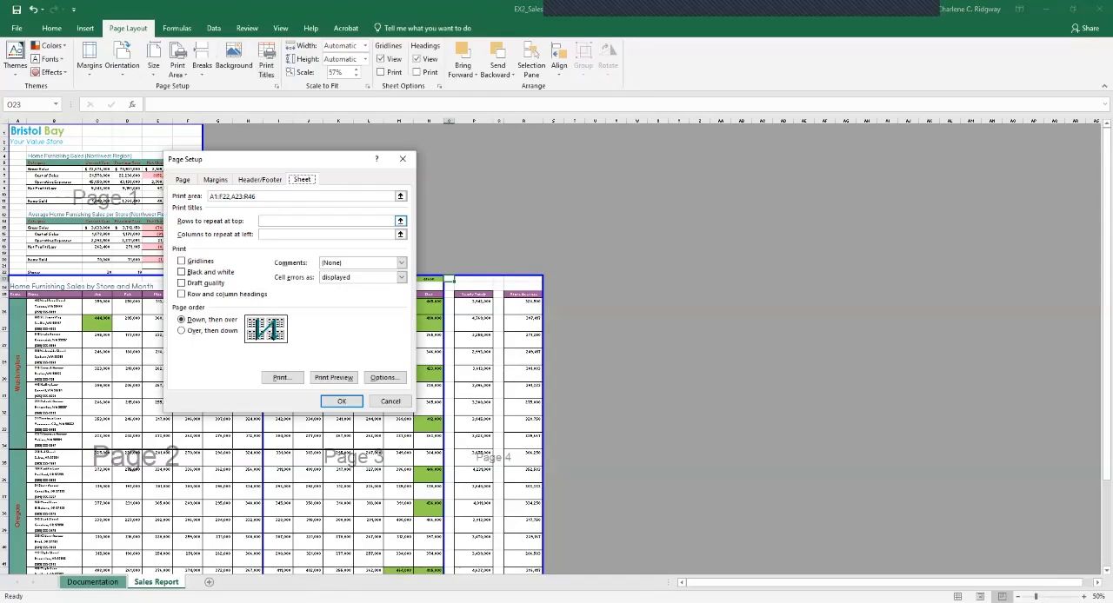
left_click(401, 221)
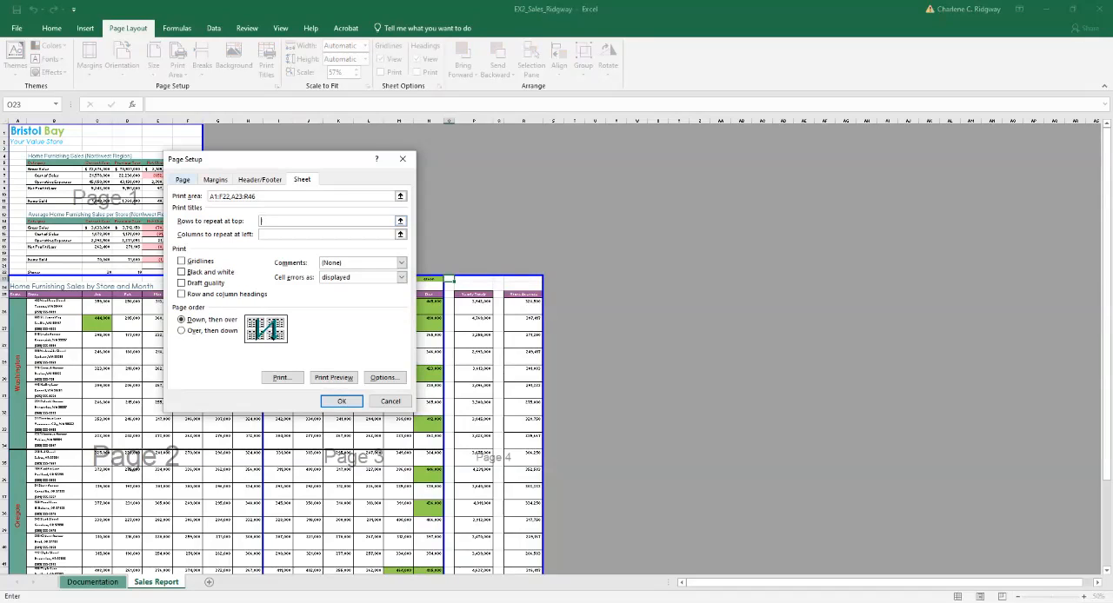
left_click(5, 132)
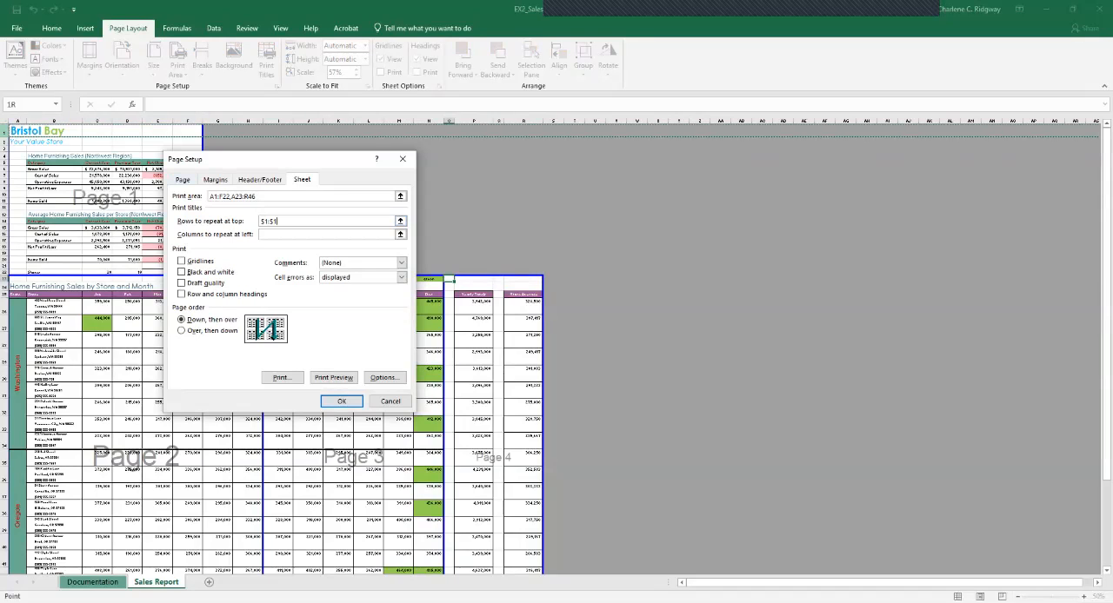
left_click_drag(4, 131, 4, 136)
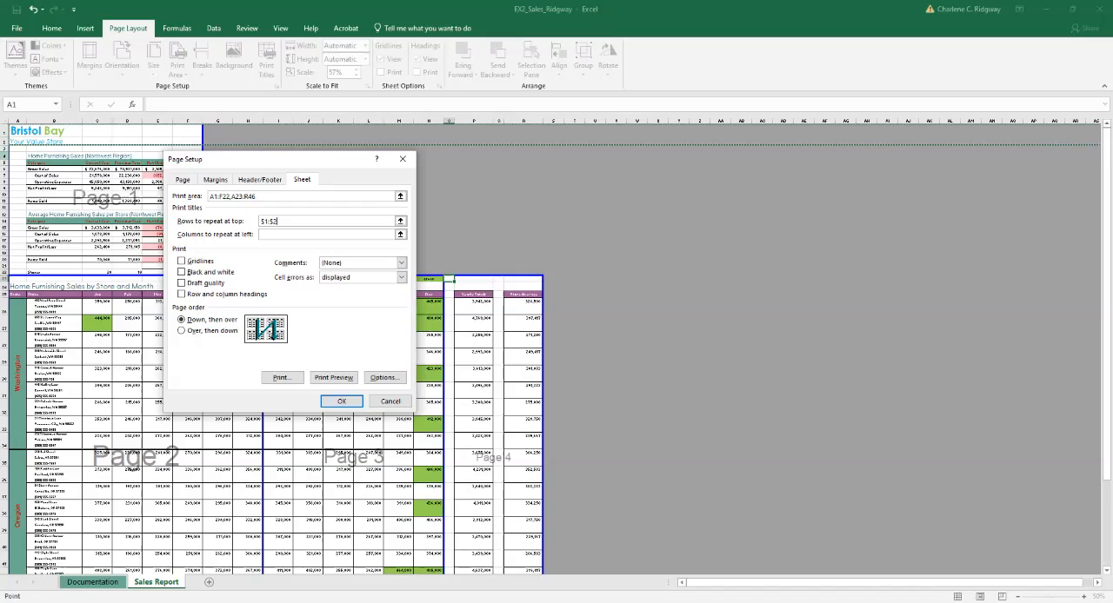
left_click(325, 235)
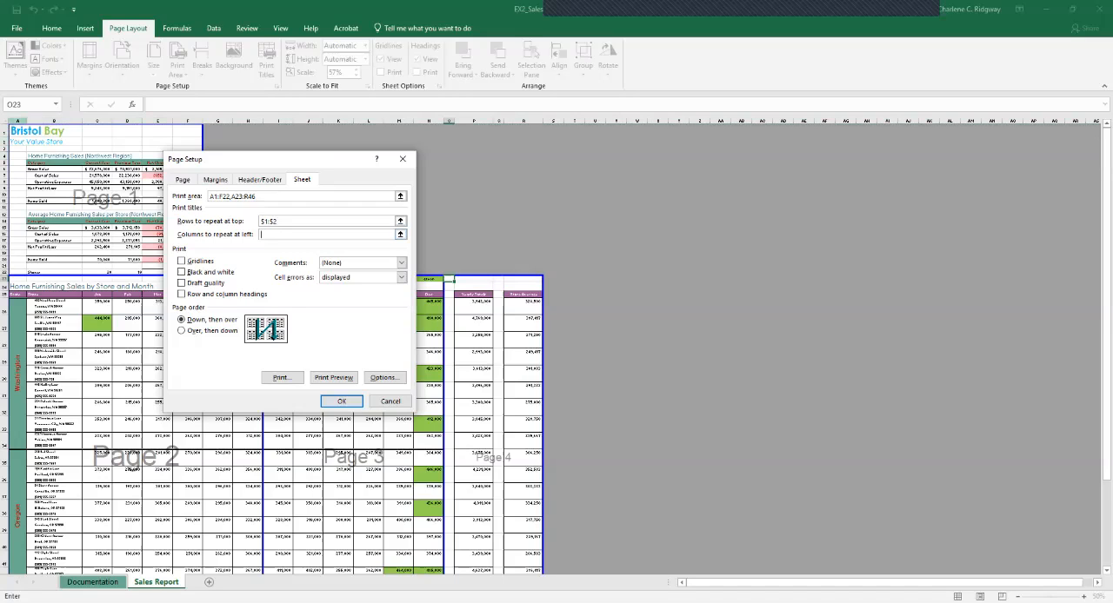
left_click(17, 120)
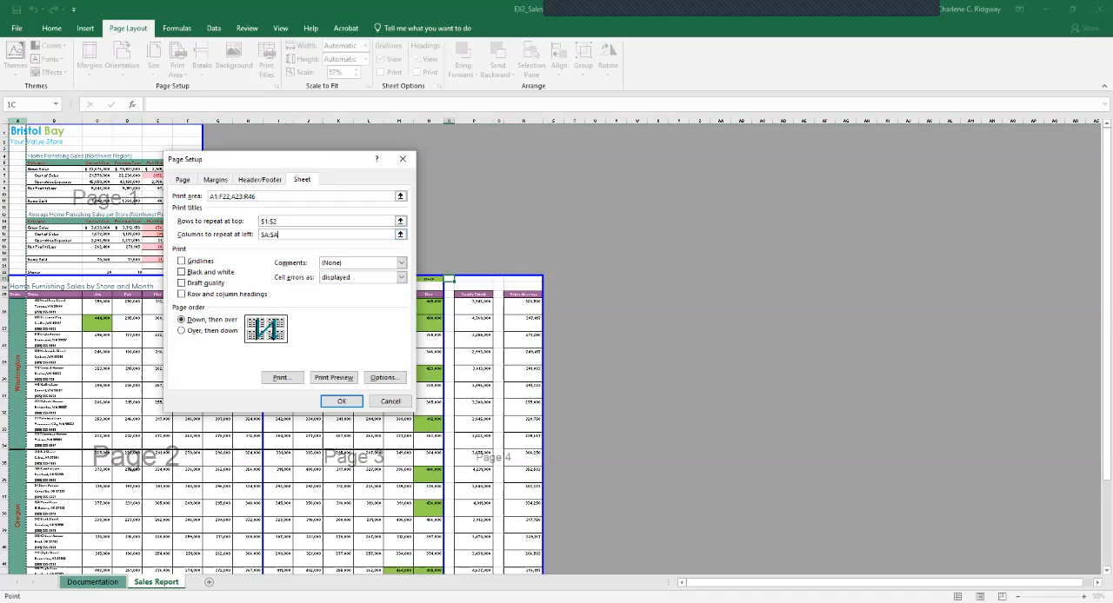
left_click_drag(17, 120, 54, 120)
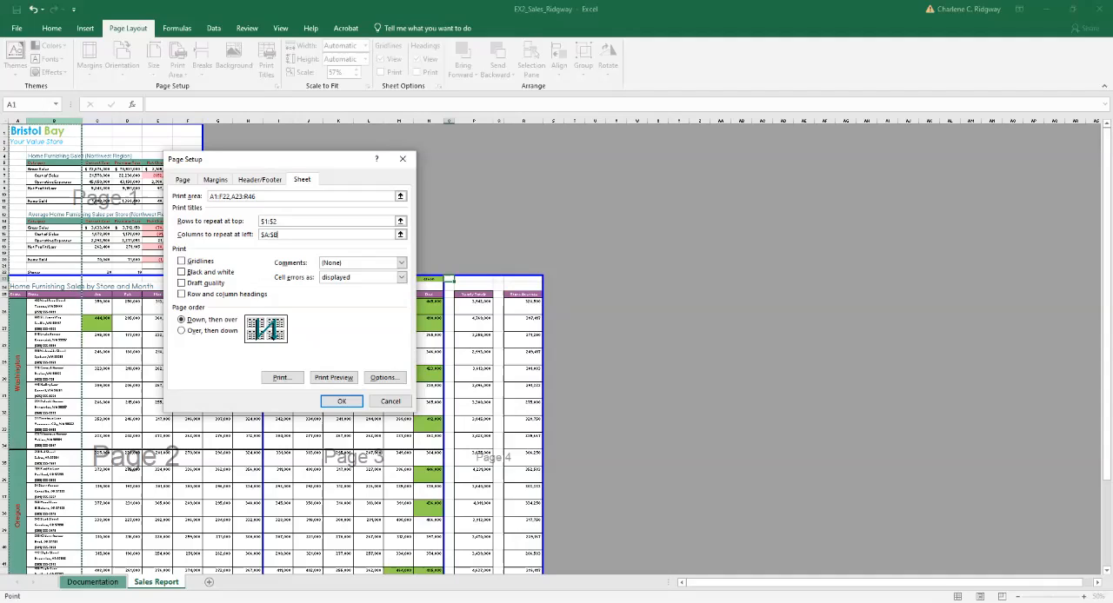
Set the page scaling to 70% of normal size.
left_click(183, 180)
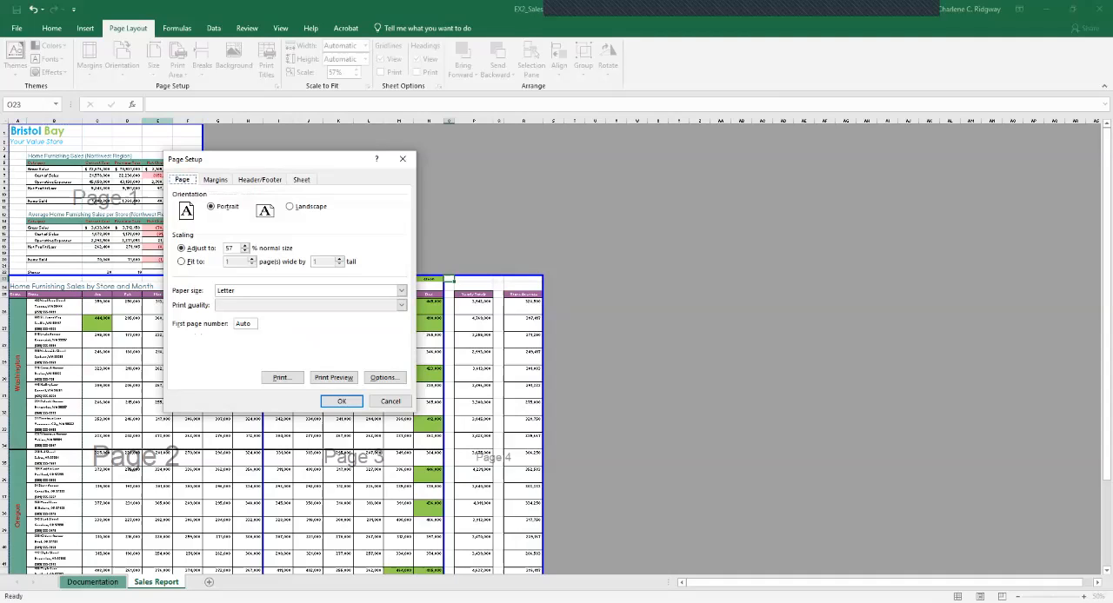
left_click(246, 245)
left_click(246, 245)
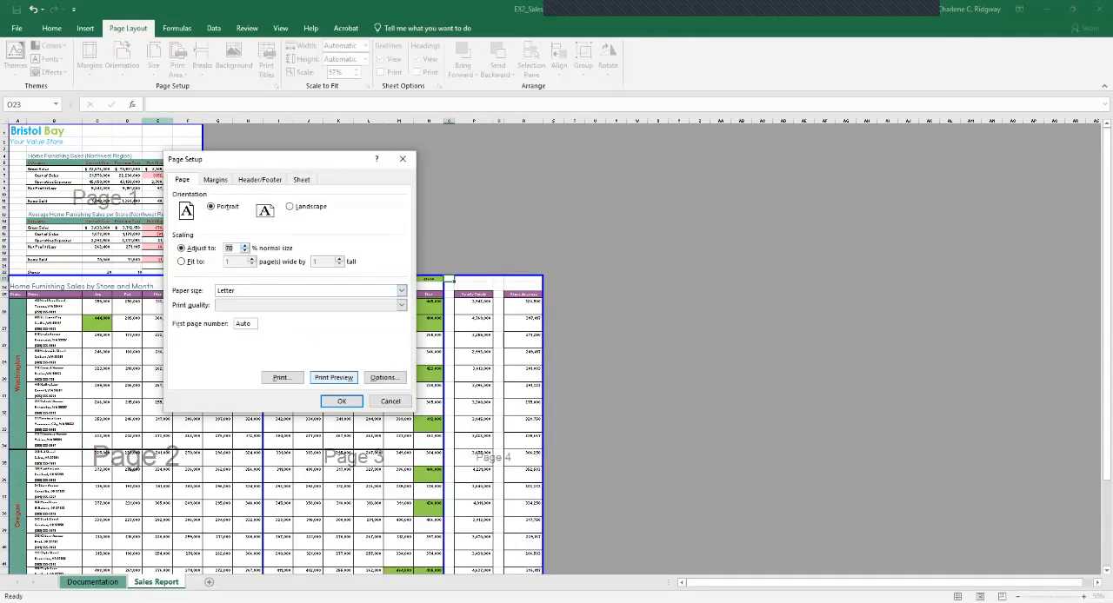
Open the print preview and examine each page of the report for its repeated titles, page breaks and scaling.
left_click(334, 377)
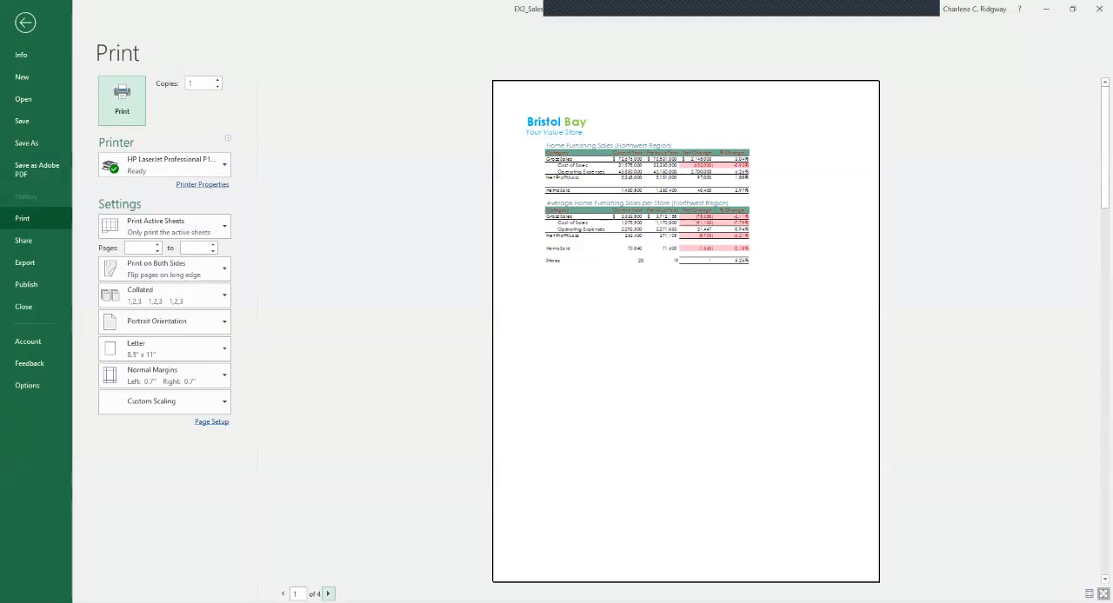
left_click(327, 594)
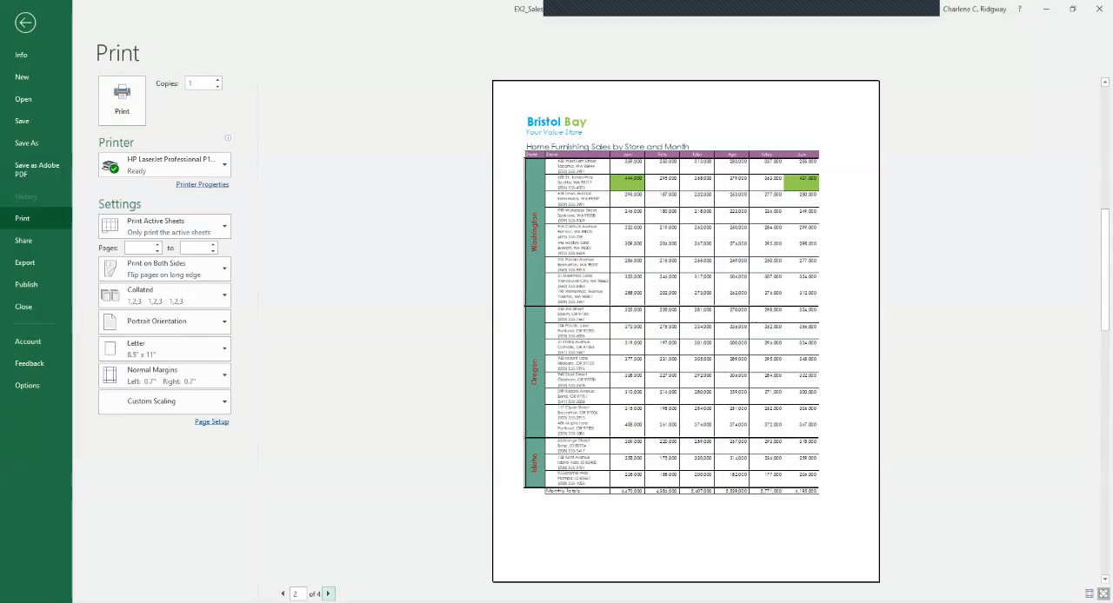
left_click(328, 594)
left_click(328, 593)
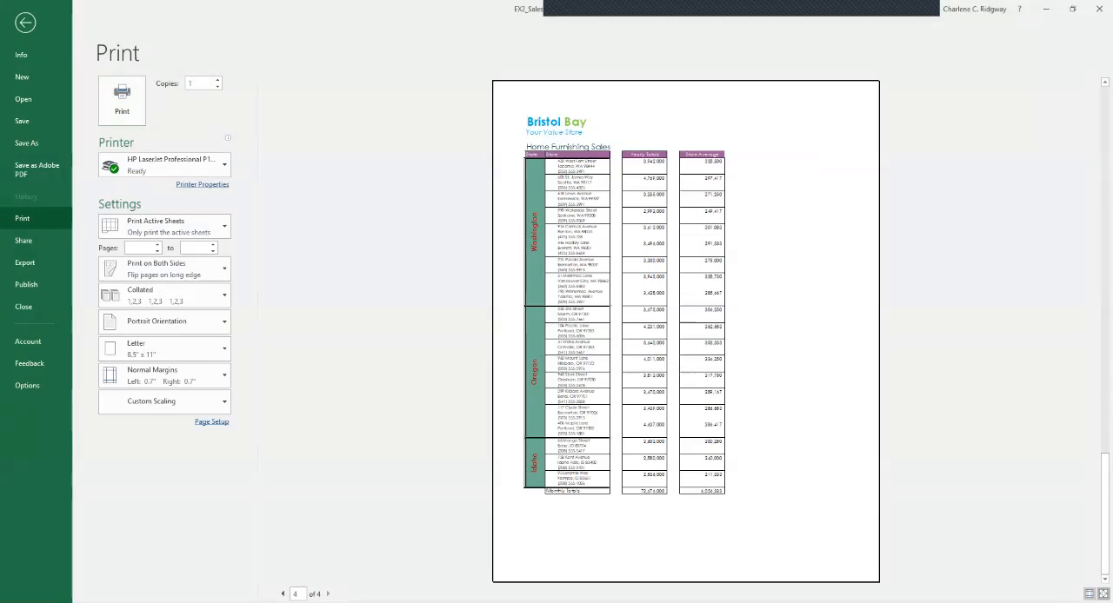
left_click(282, 593)
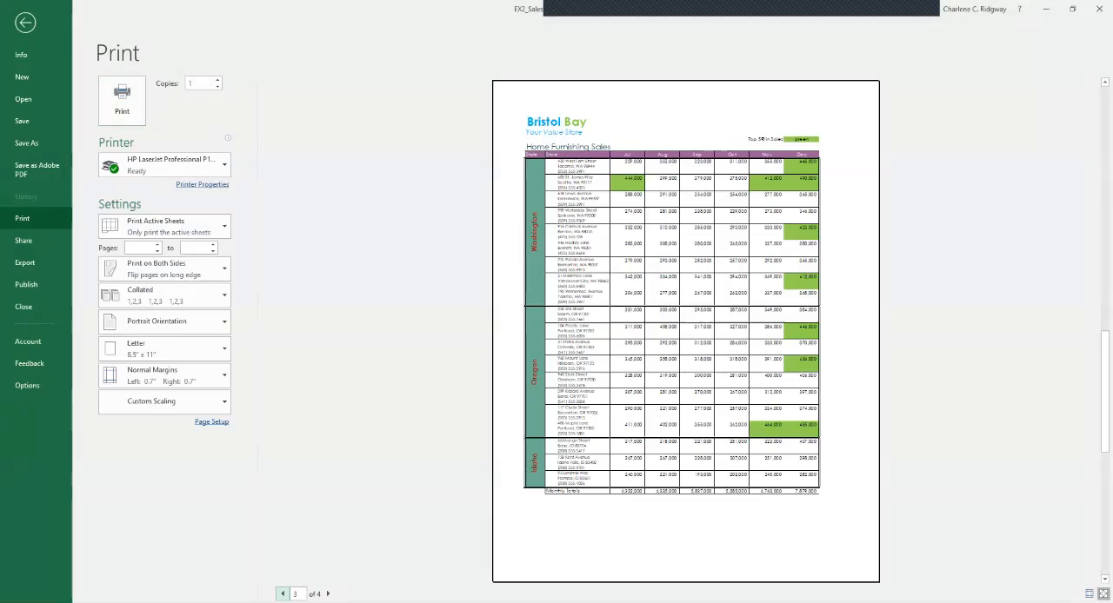
left_click(282, 594)
left_click(282, 594)
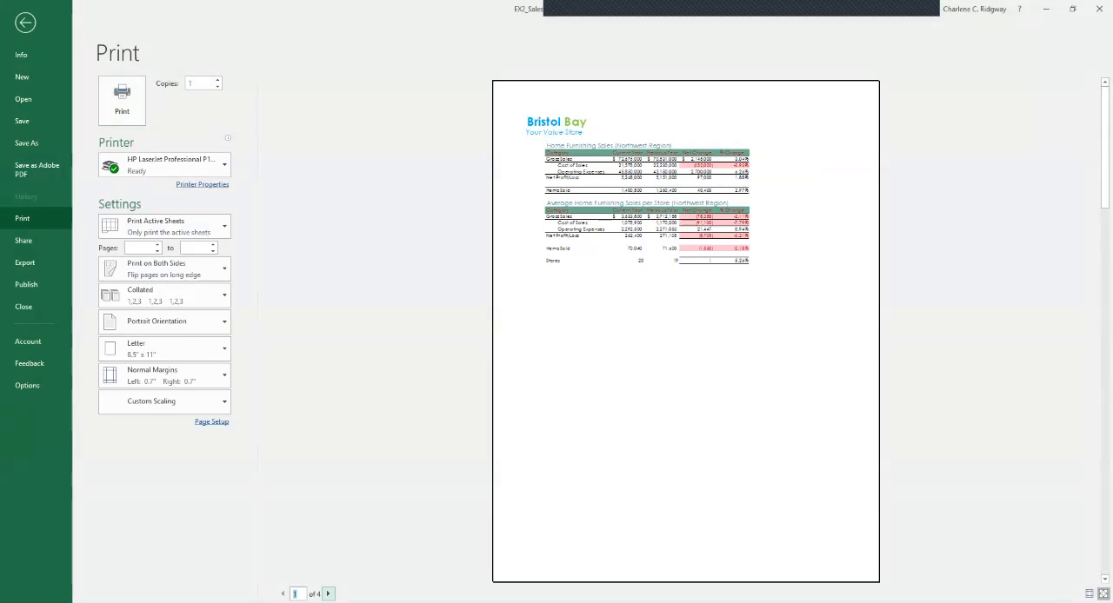
left_click(327, 594)
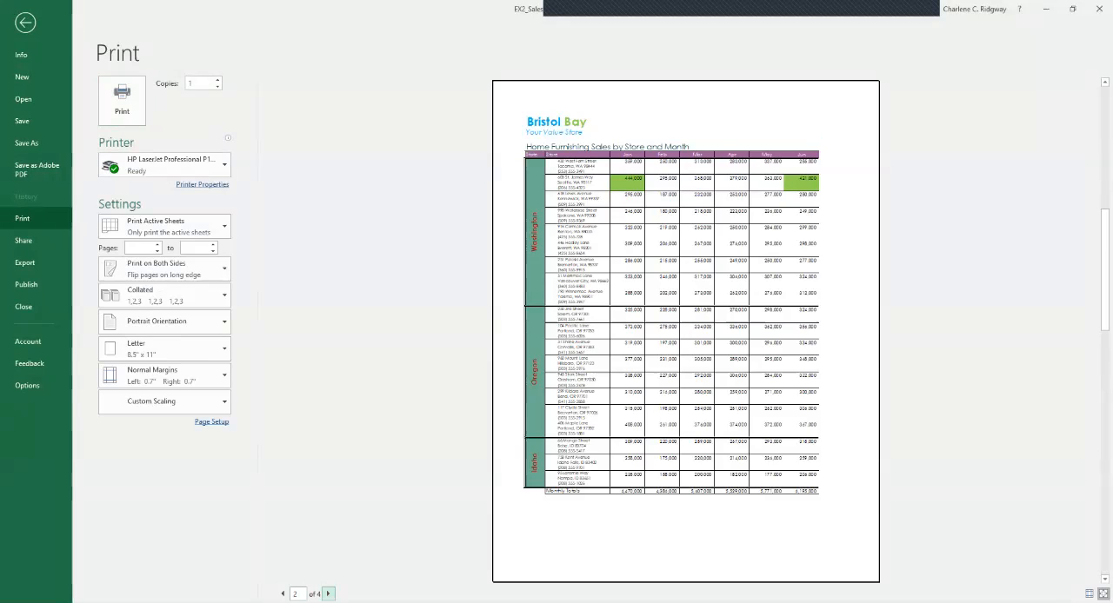
left_click(328, 594)
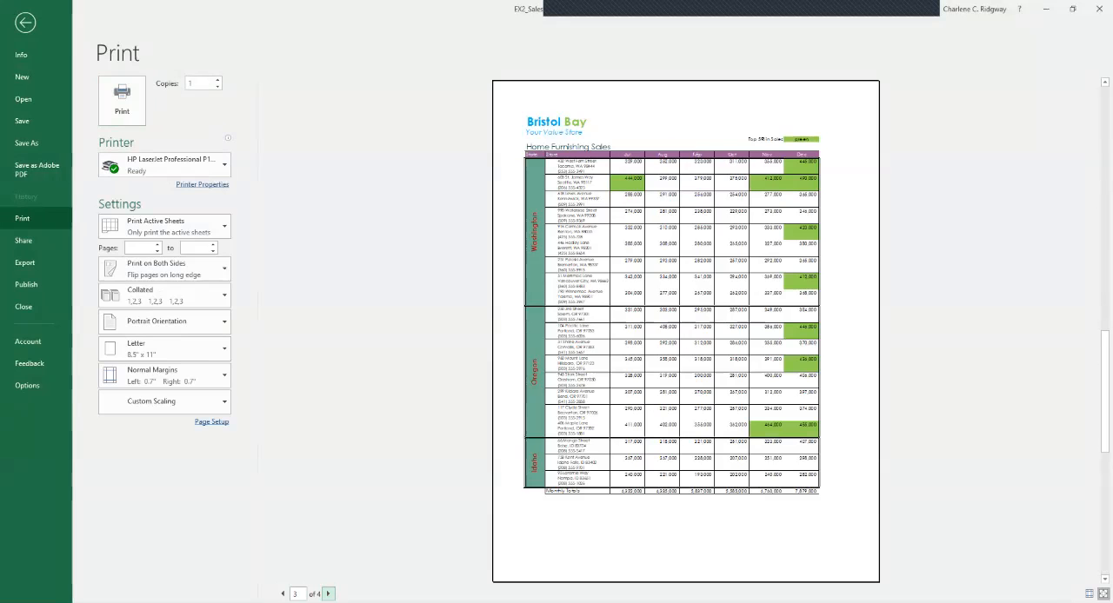
left_click(328, 593)
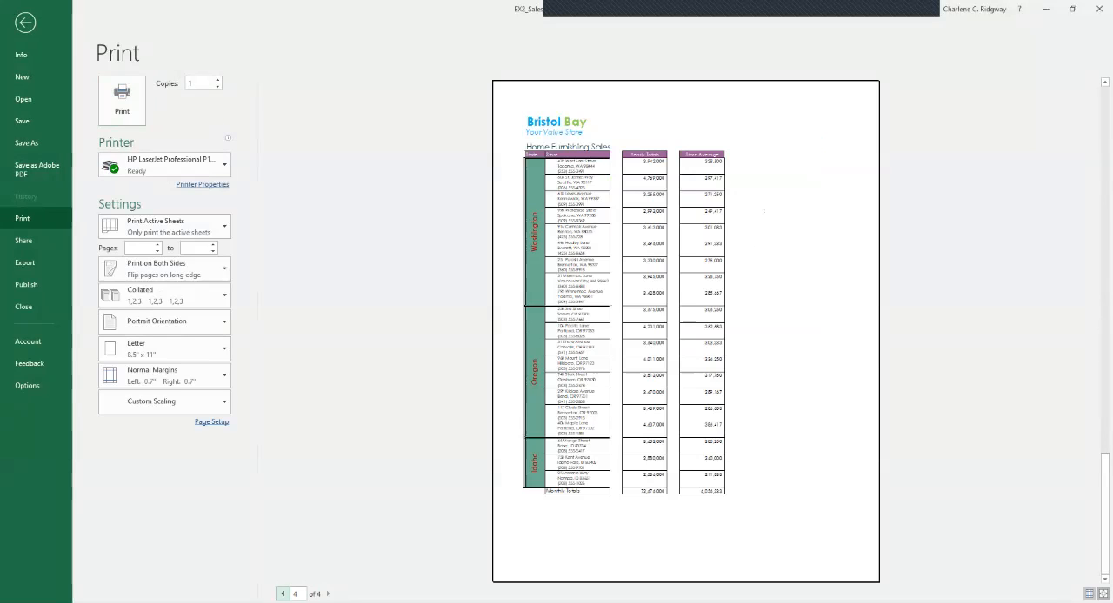
left_click(283, 593)
left_click(283, 594)
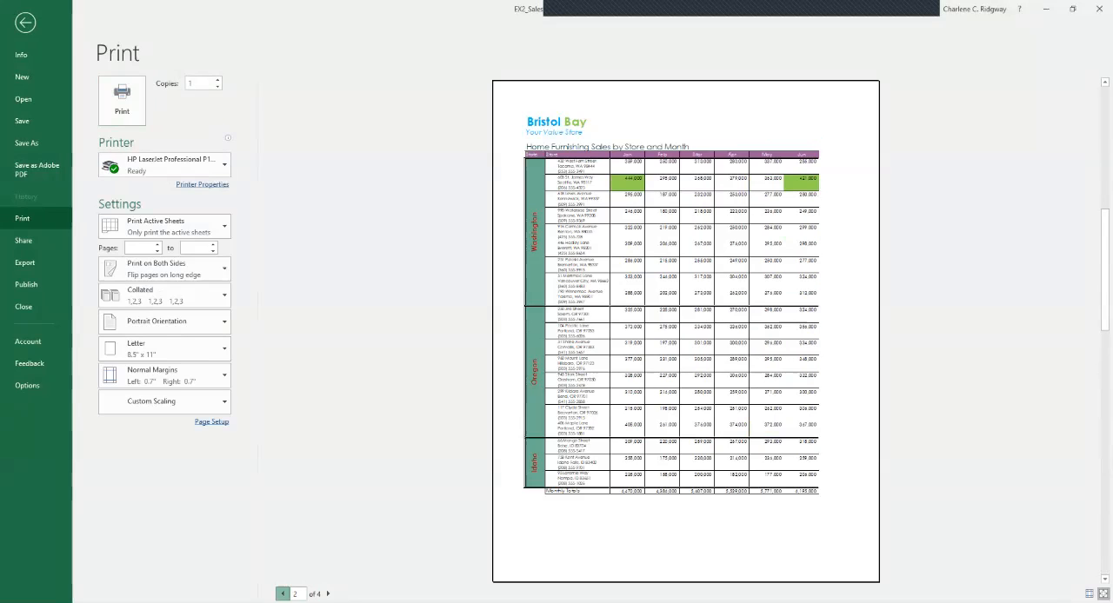
left_click(282, 594)
key("Escape")
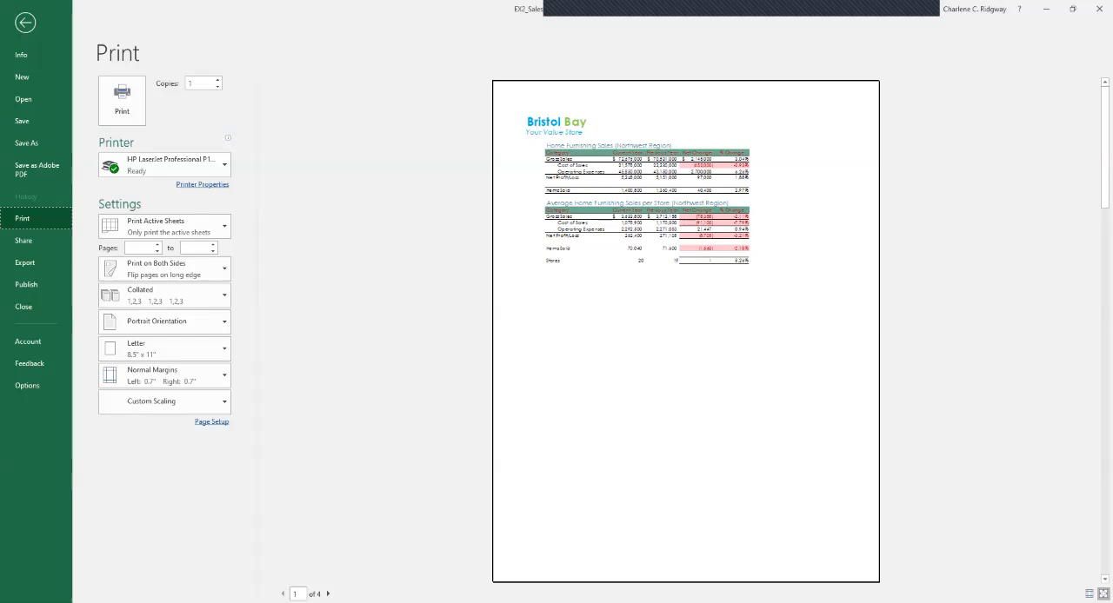
Turn on a different first page for the report's headers and footers in the page setup.
left_click(211, 422)
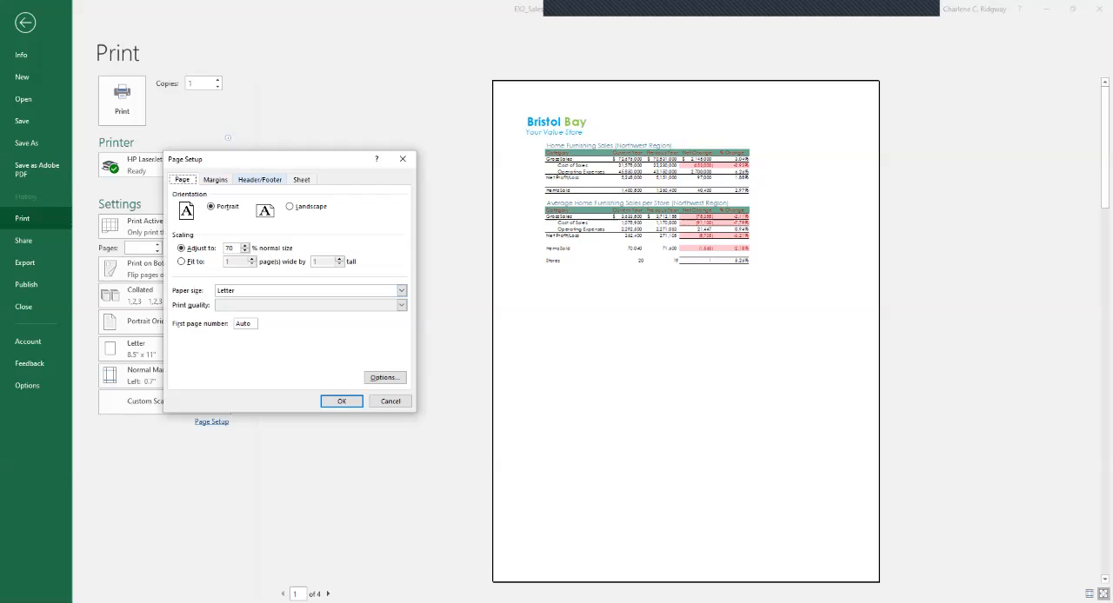
left_click(260, 179)
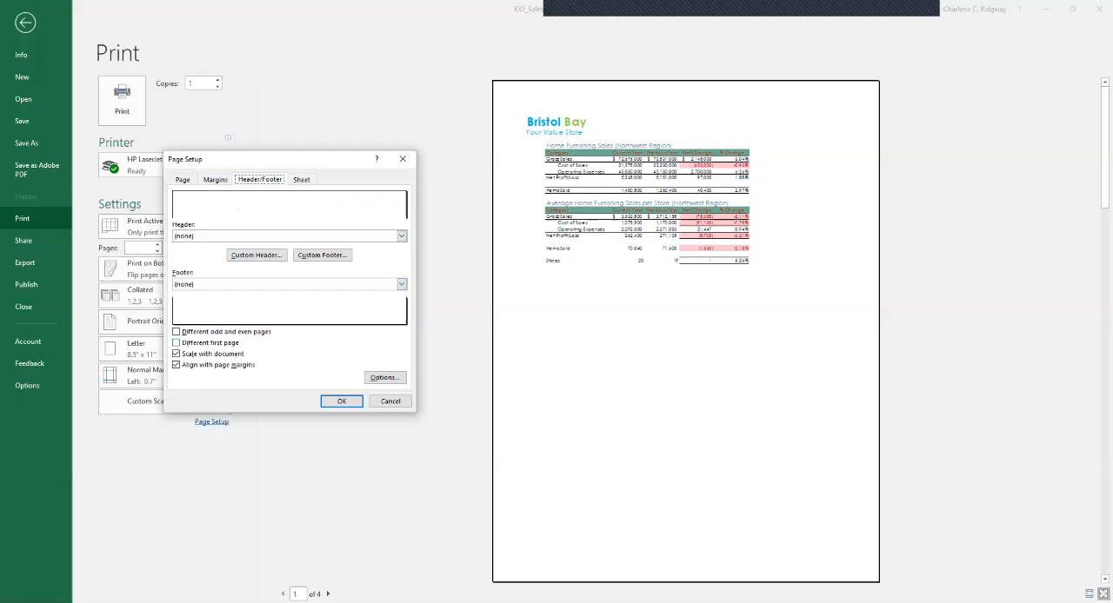
left_click(176, 342)
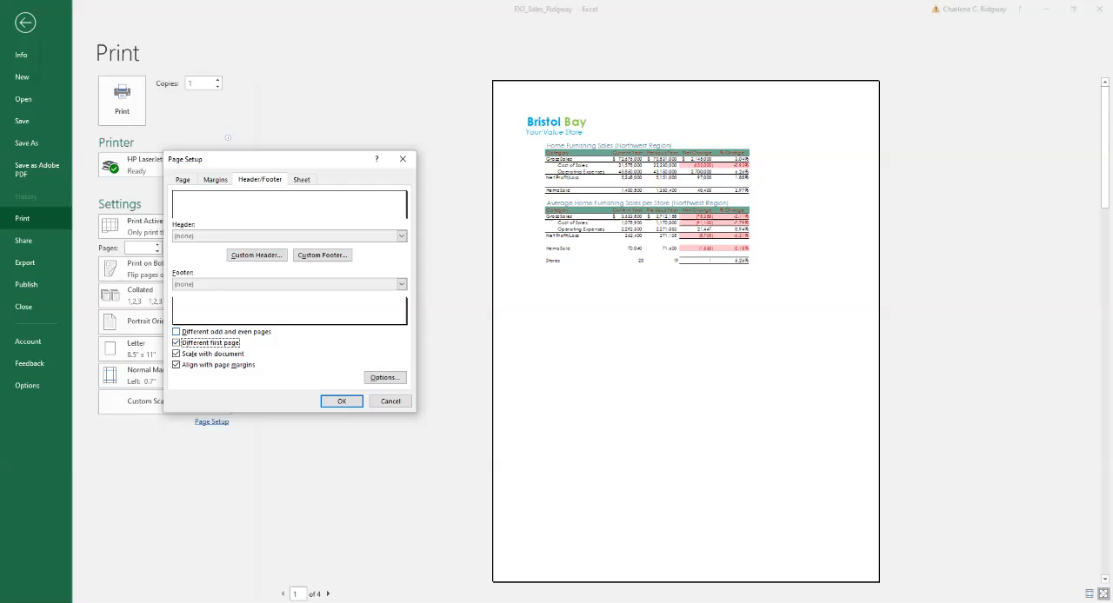
Create a first page header with "File name:" and the file name code in the left section and the date code in the right section.
left_click(256, 254)
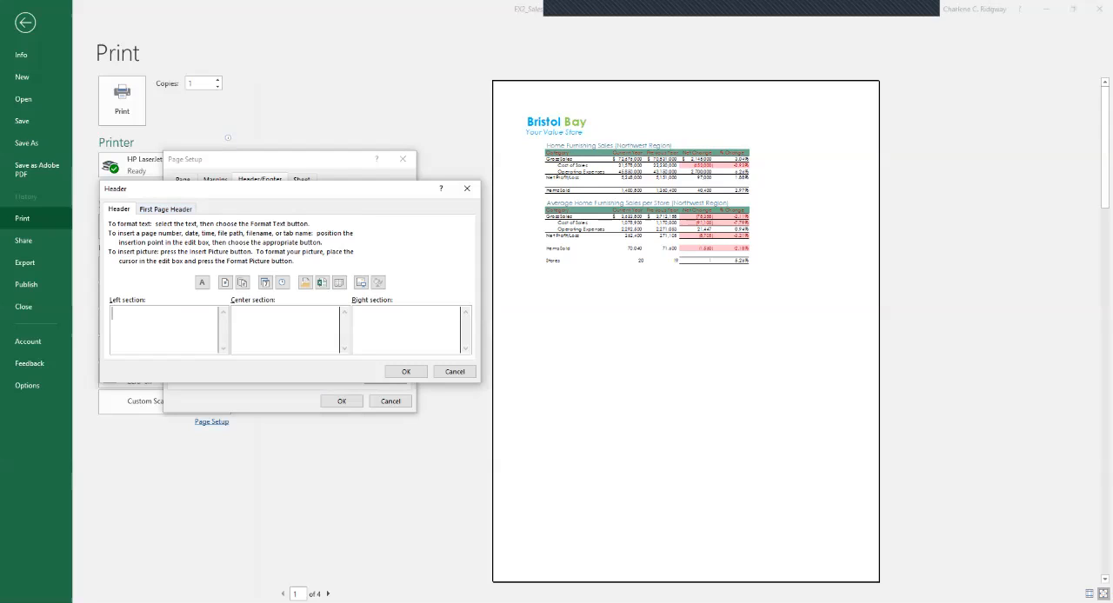
left_click(166, 210)
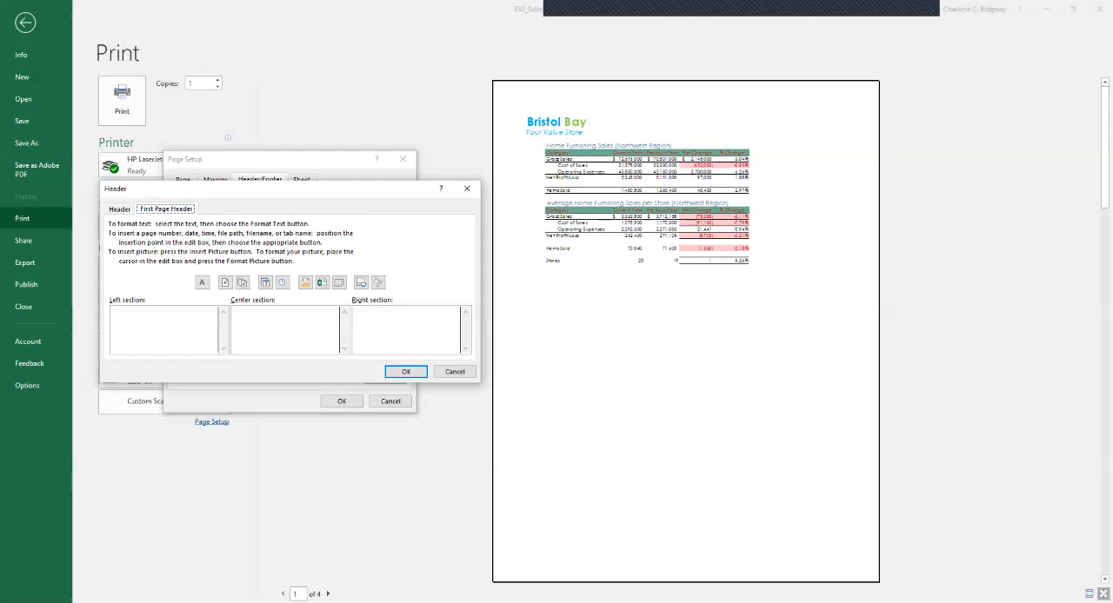
left_click(157, 325)
type("FIle name:")
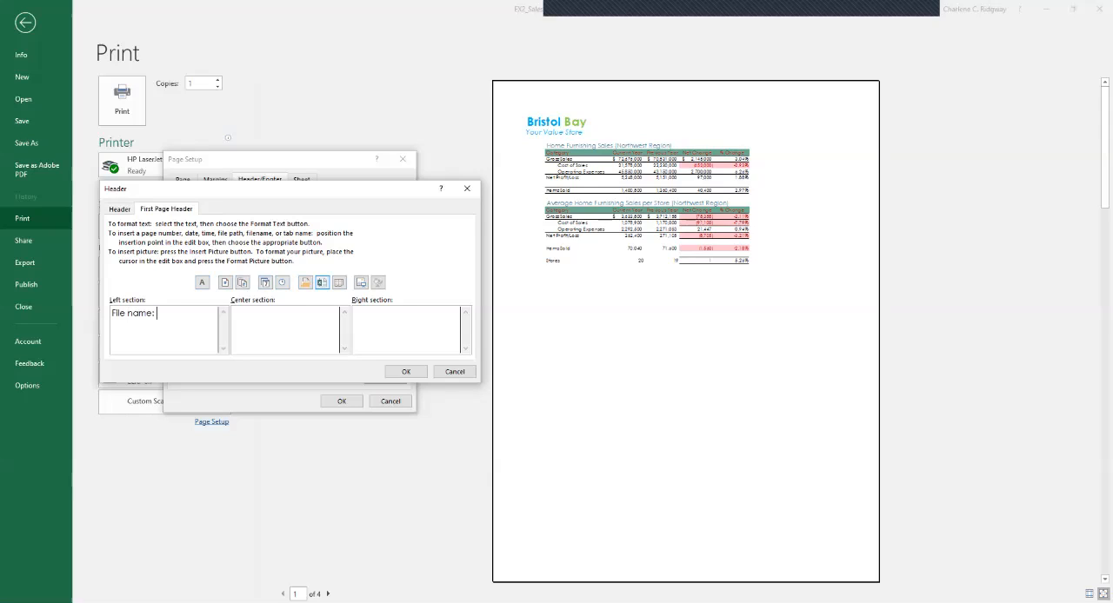
left_click(321, 281)
left_click(265, 283)
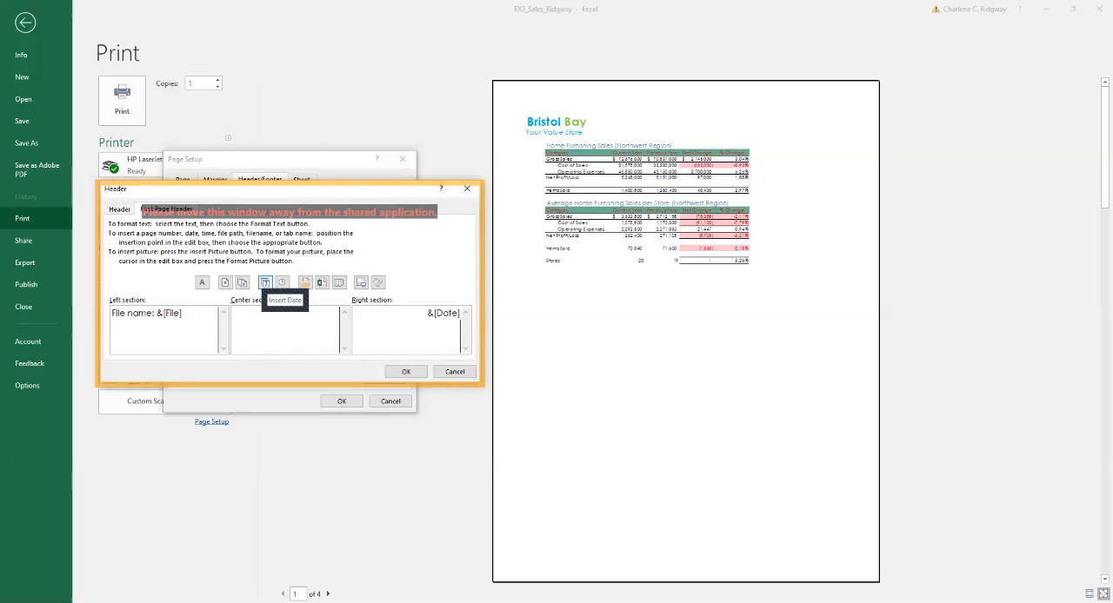
left_click(405, 371)
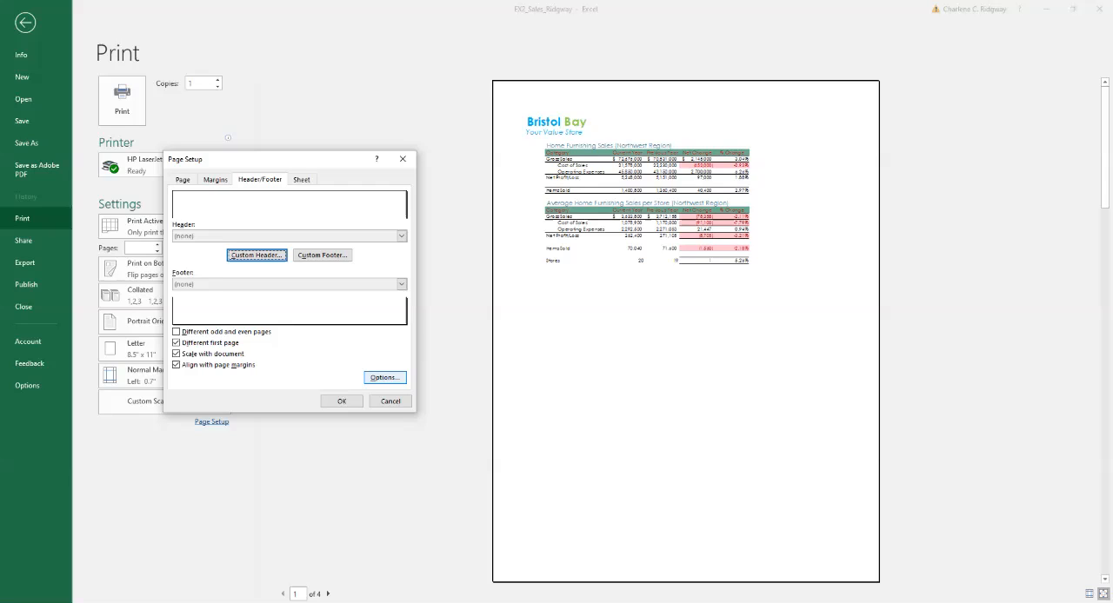
Create a footer for the other pages with "Page &[Page] of &[Pages]" in the center section.
left_click(322, 255)
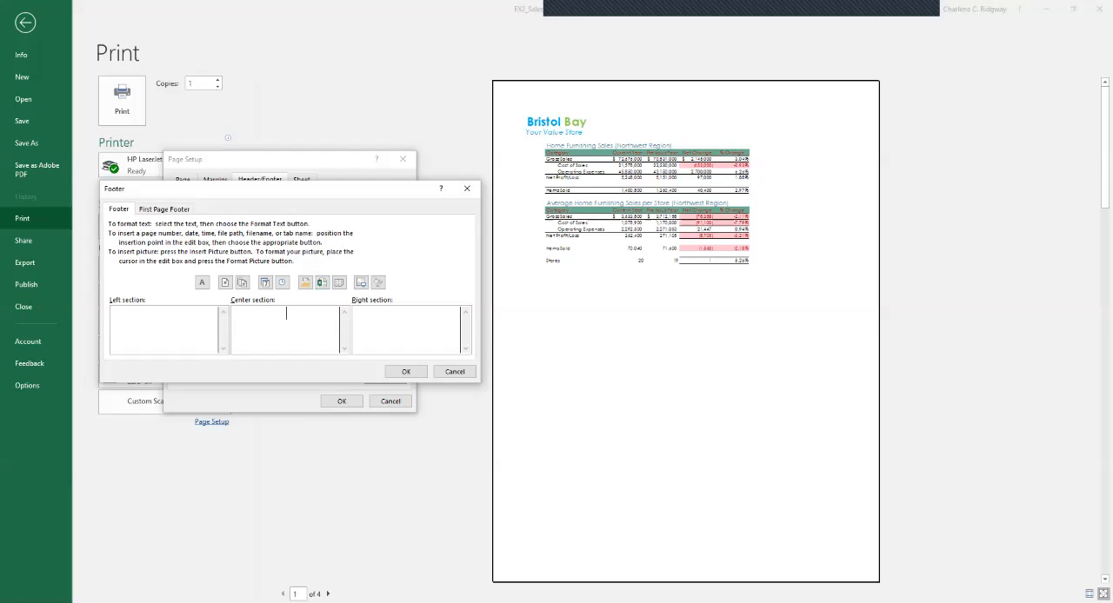
type("Page")
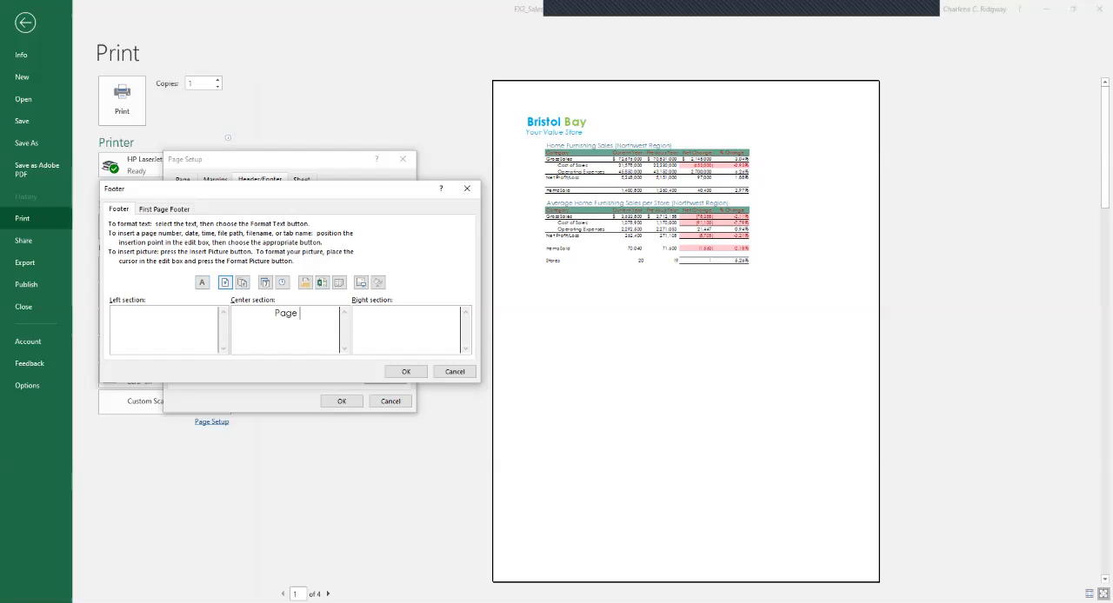
left_click(225, 282)
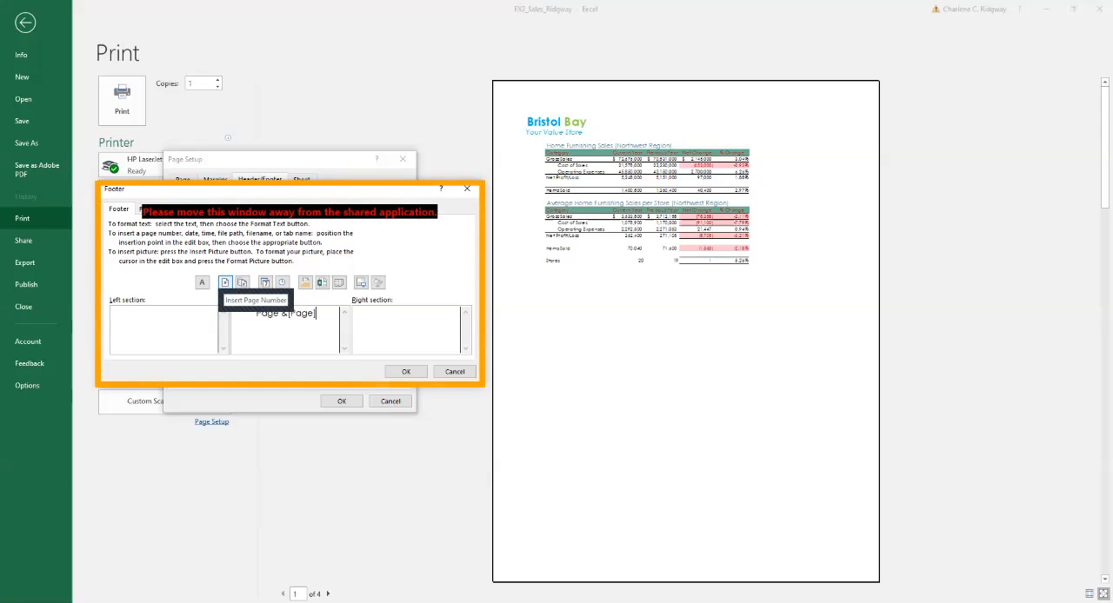
type("of")
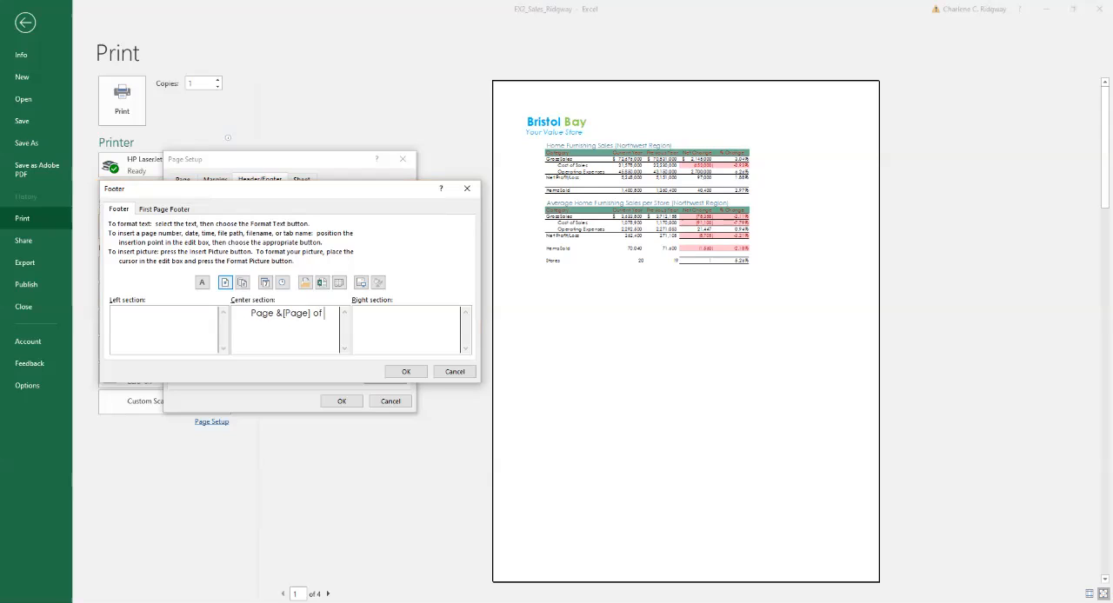
left_click(241, 282)
Create a first page footer whose right section reads "Prepared by:" with the author's full name and "(&[Pages) pages".
left_click(165, 210)
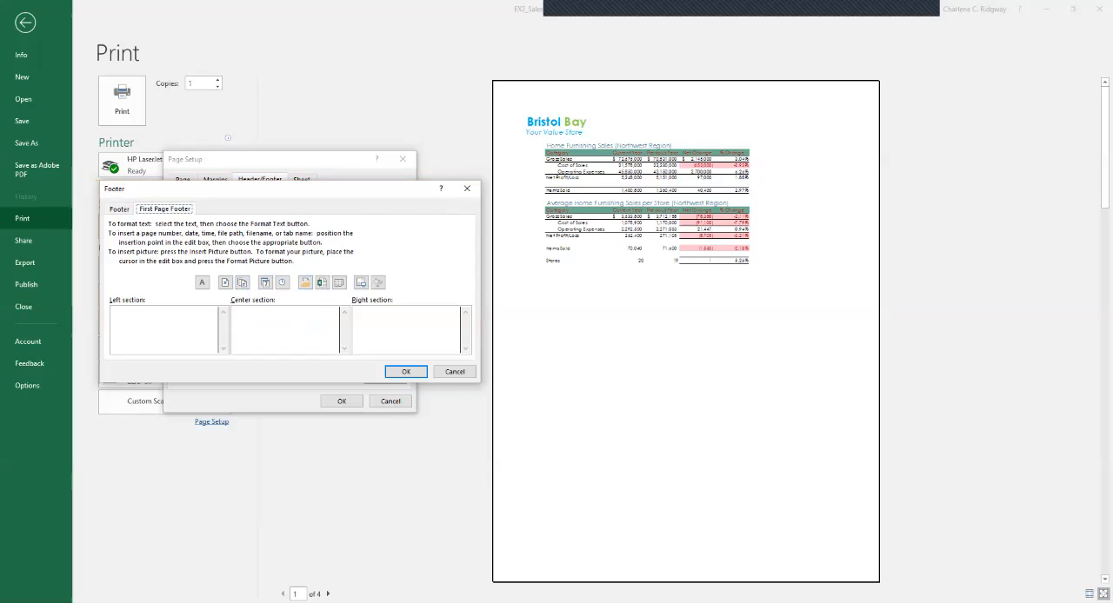
left_click(164, 330)
type("Prepared by")
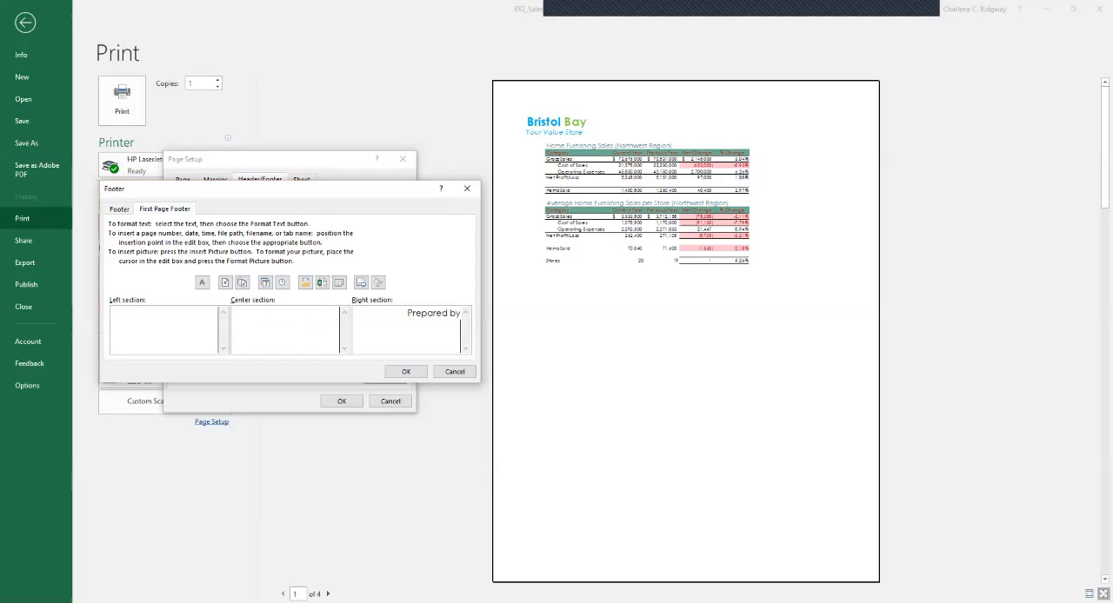
type(":")
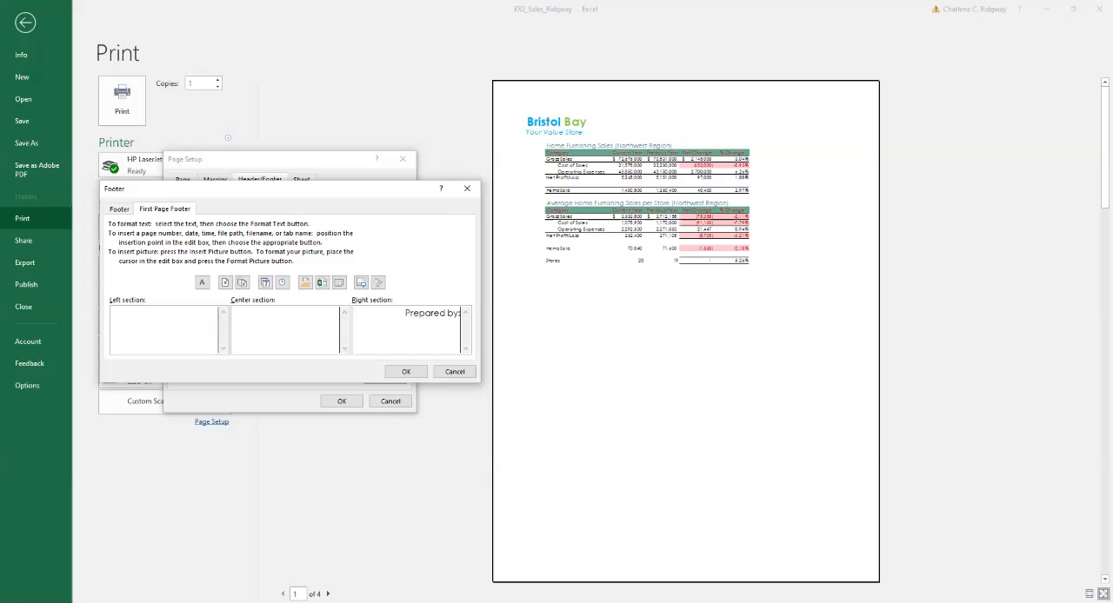
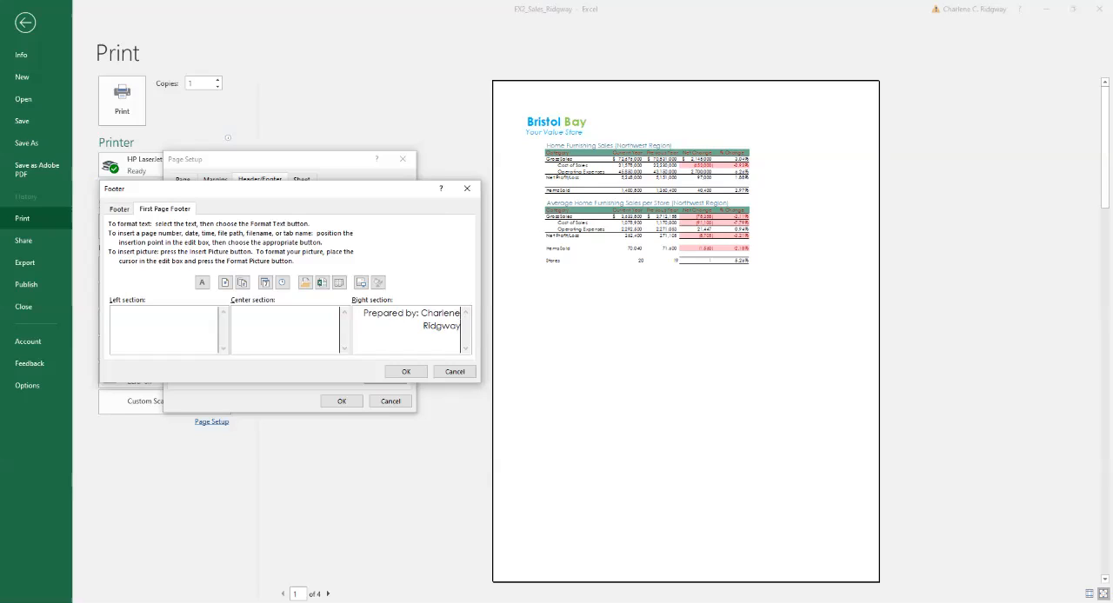
type("(")
type("&")
type("[")
type("P")
type("ages")
type(")")
type(" pa")
type("ges")
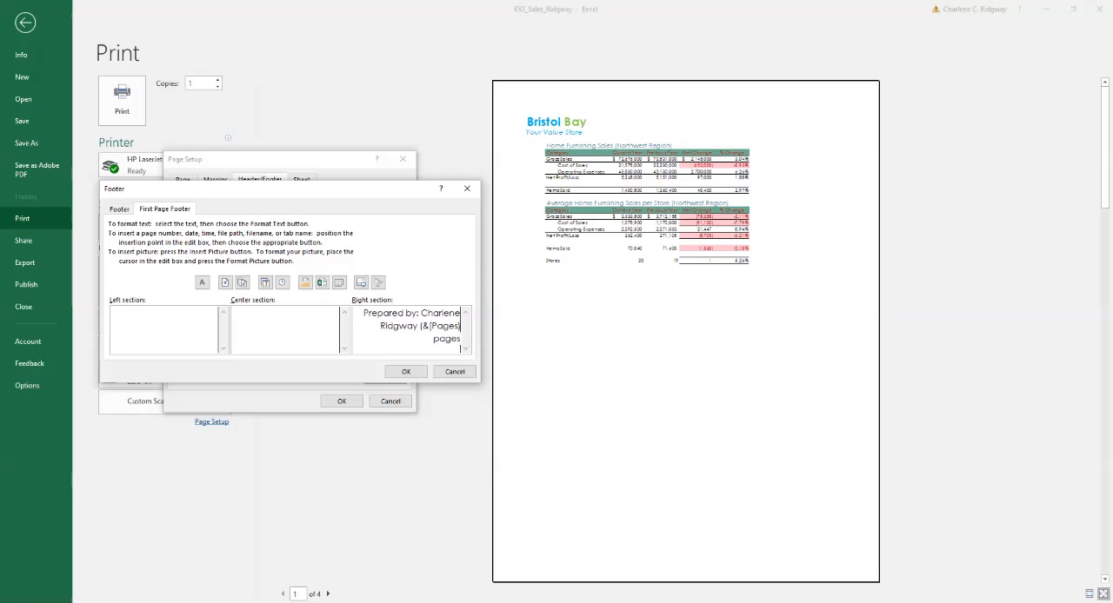
left_click(406, 372)
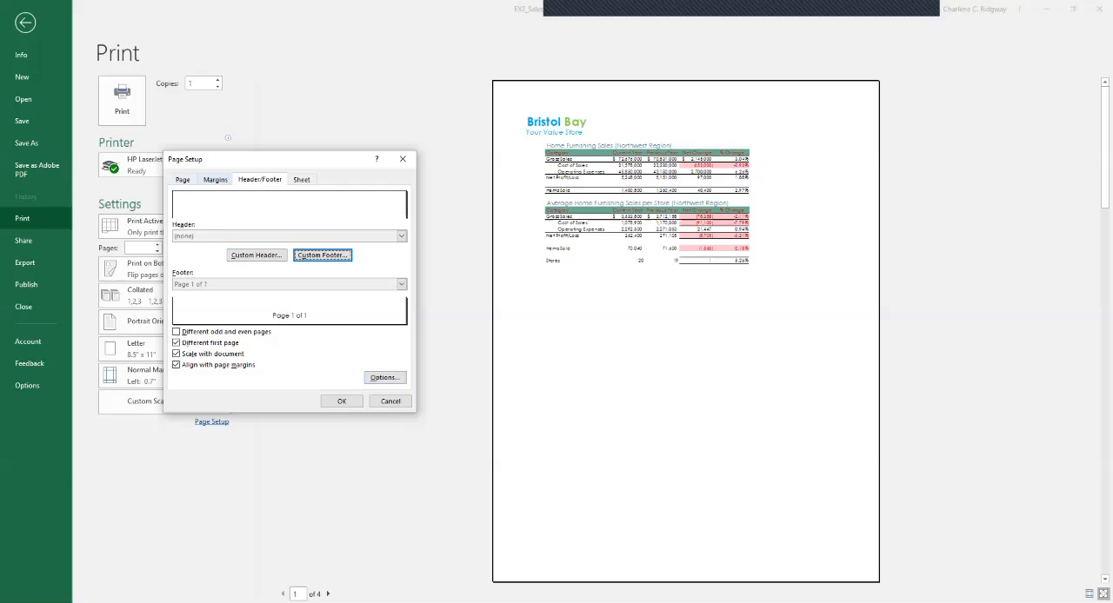
Set the left page margin to 1 inch, apply it, and recheck the margin settings.
left_click(215, 180)
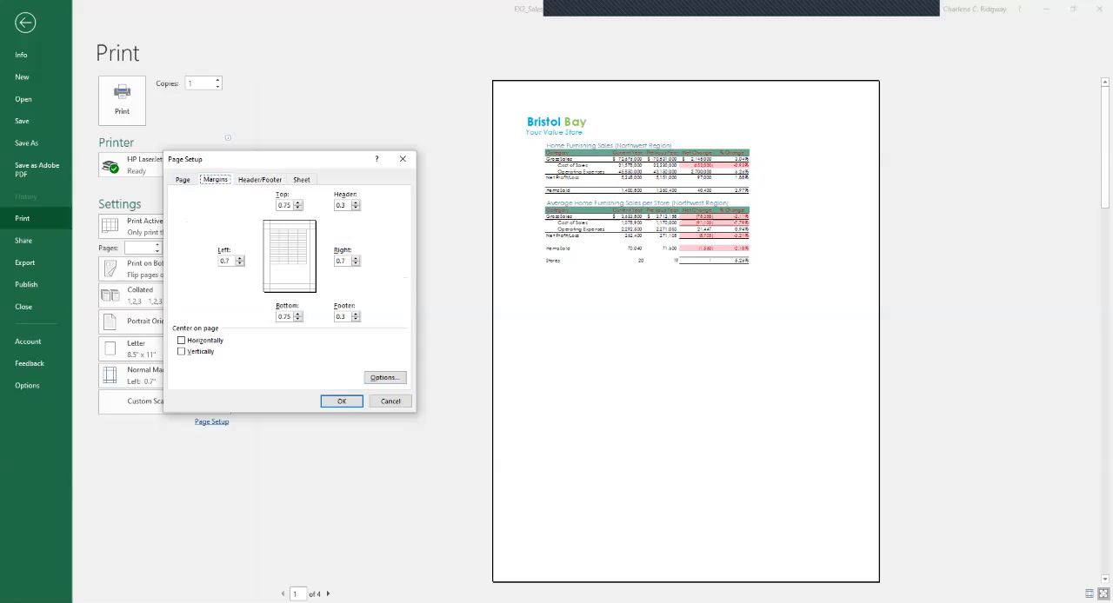
double_click(225, 261)
type("1")
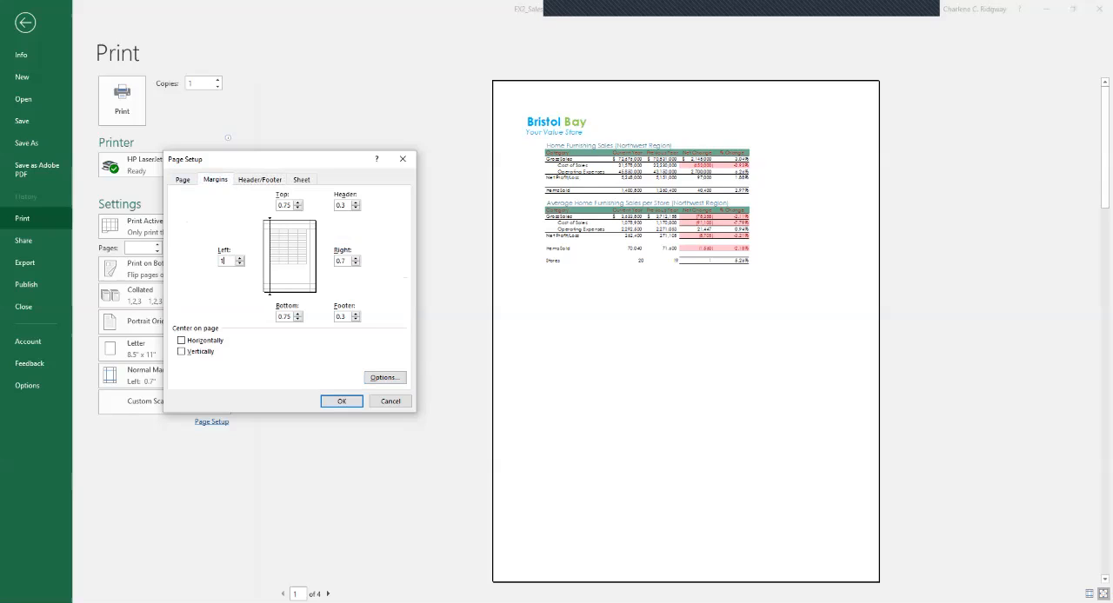
left_click(342, 402)
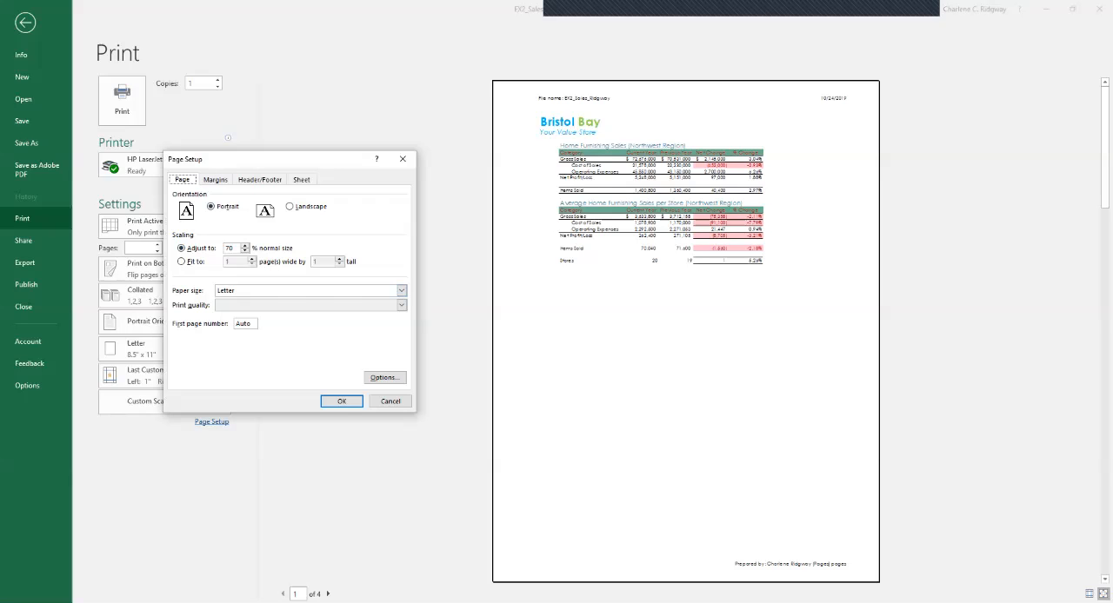
left_click(216, 180)
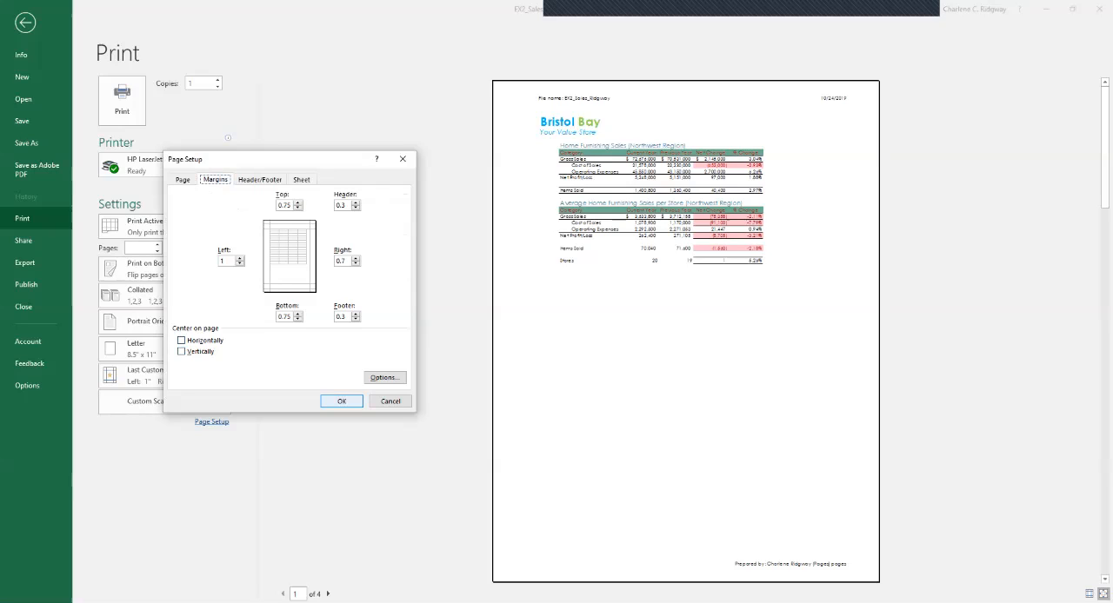
left_click(342, 402)
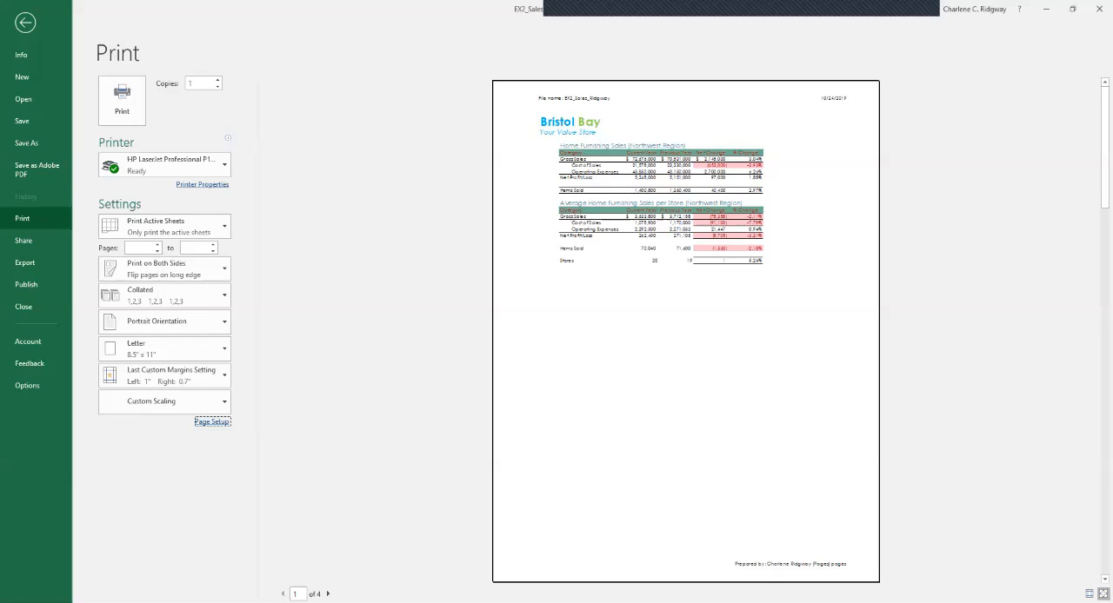
Examine the remaining pages of the print preview for their headers, footers and margin.
left_click(328, 594)
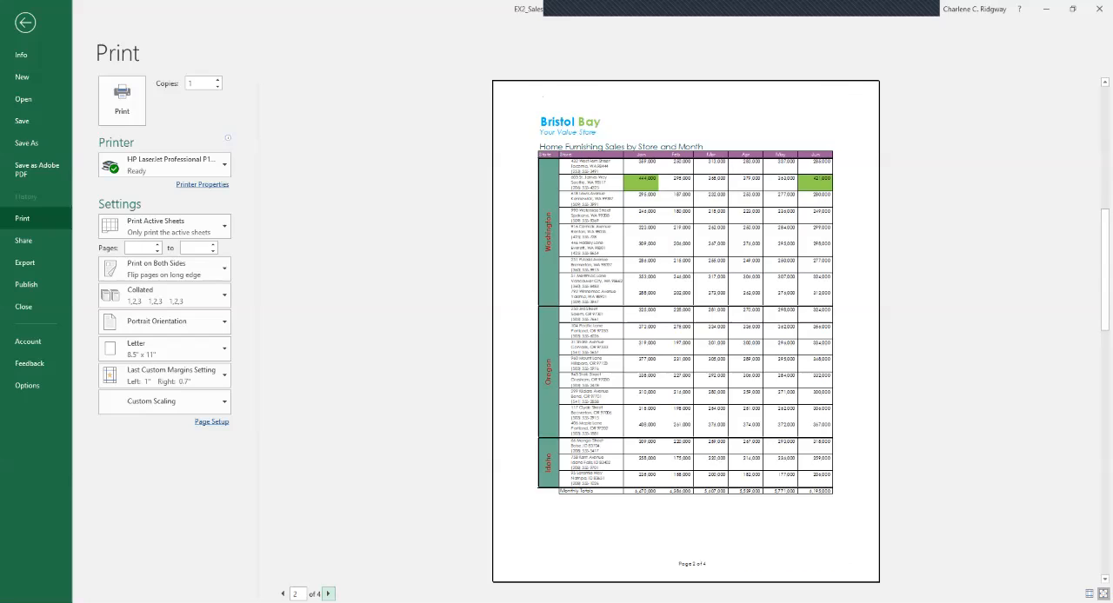
left_click(328, 594)
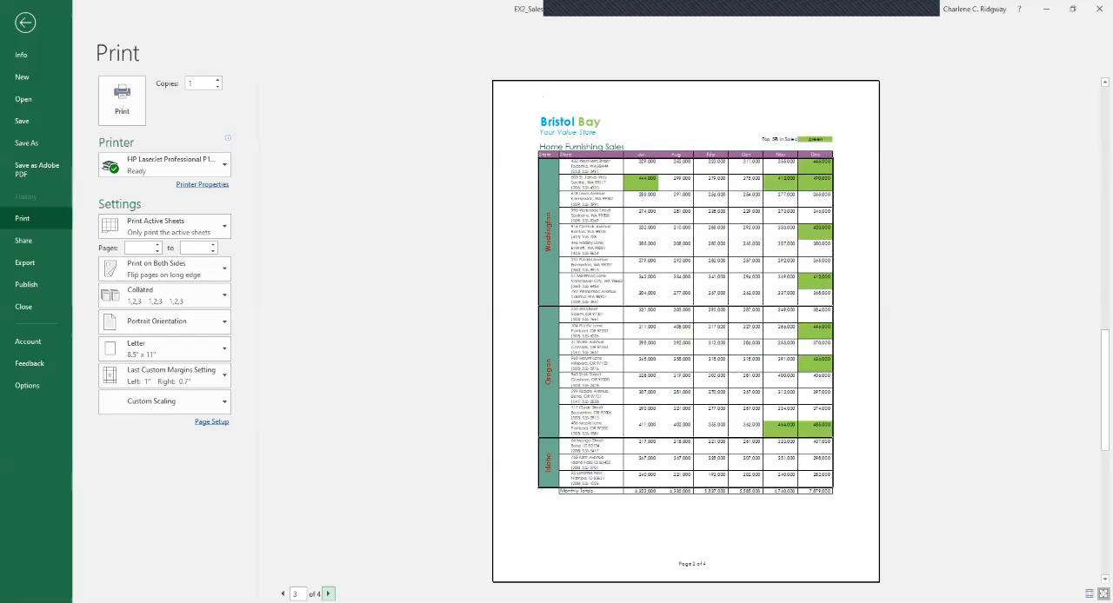
left_click(327, 593)
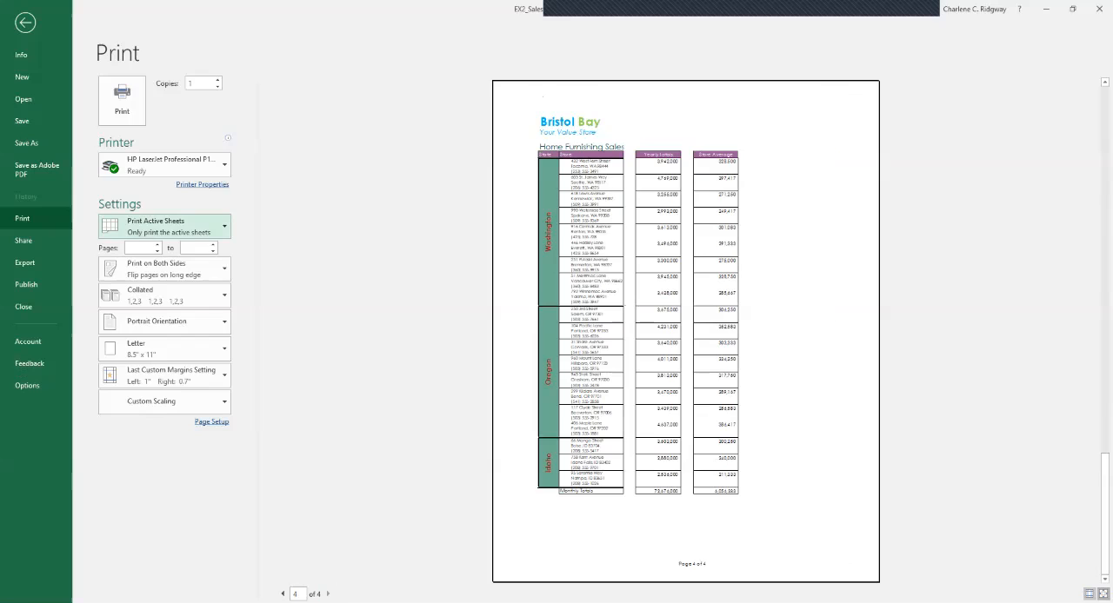
Set the print scope to the entire workbook and return to the Sales Report sheet in Normal view.
left_click(165, 226)
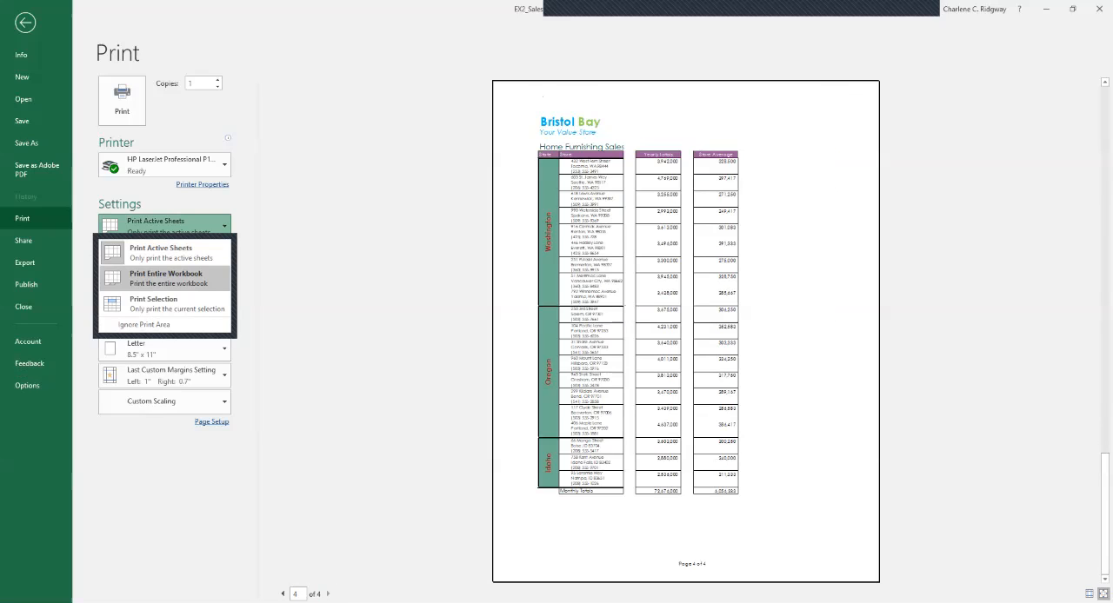
left_click(165, 277)
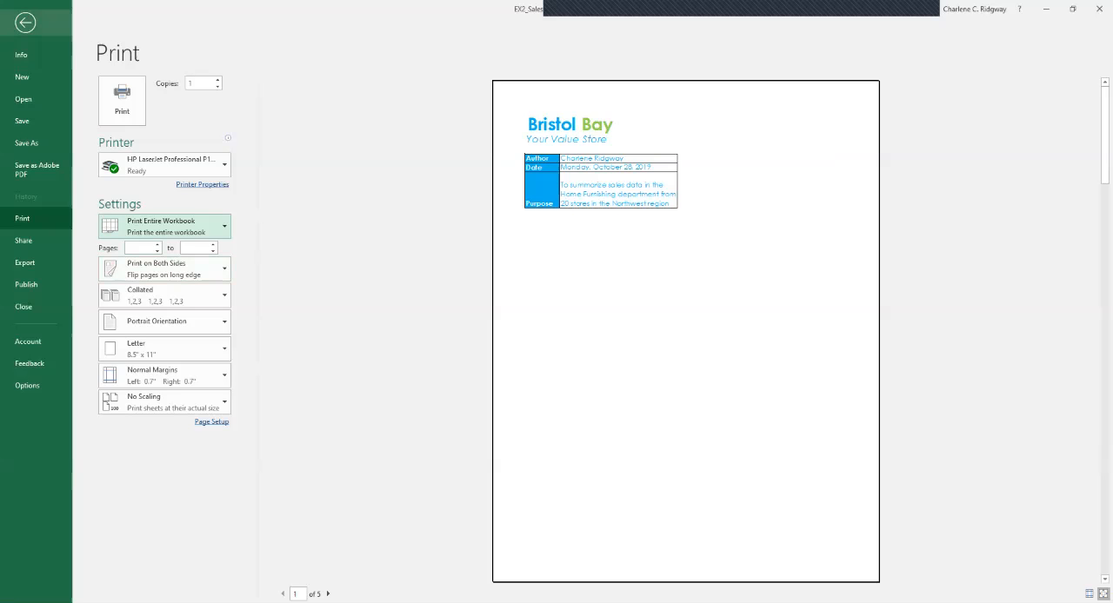
left_click(25, 22)
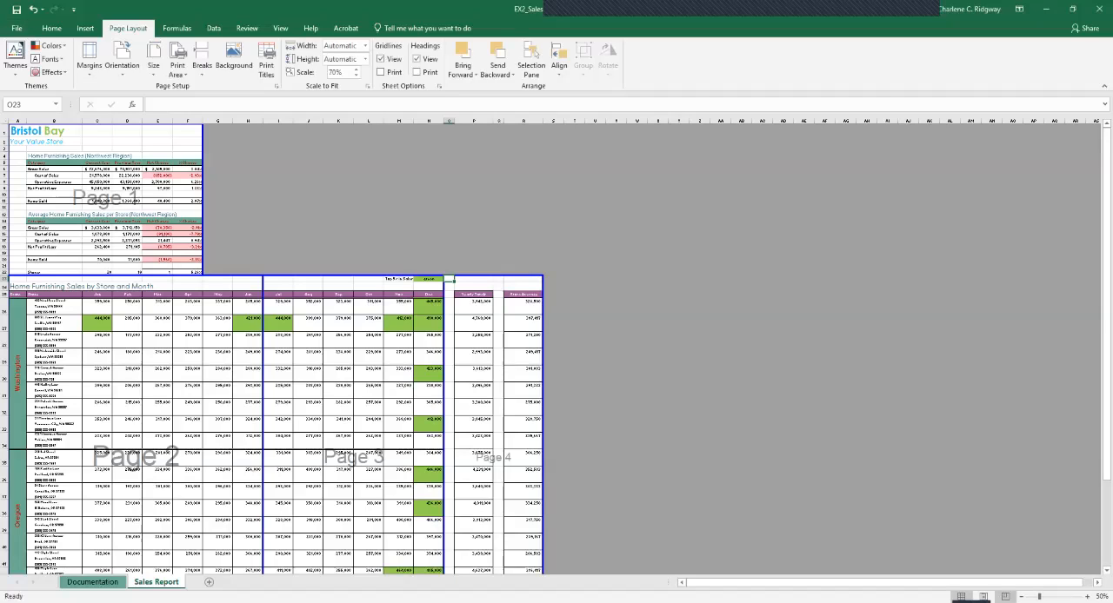
left_click(961, 596)
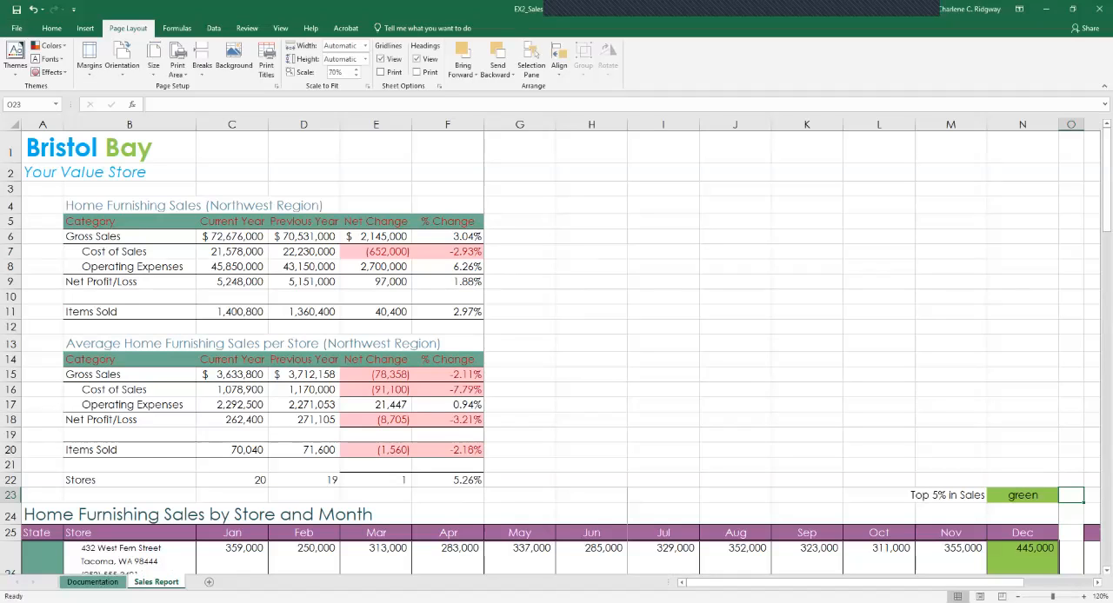